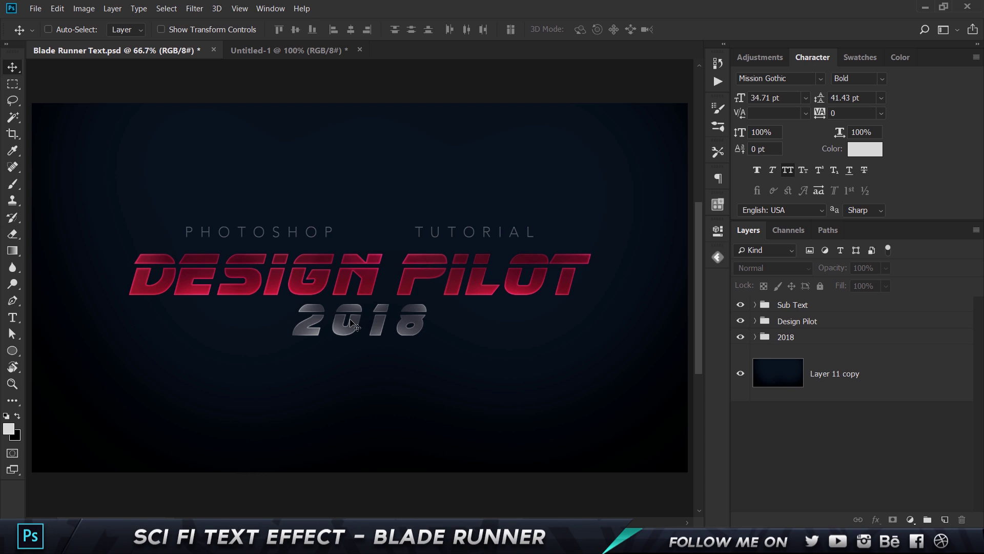
Check the canvas dimensions of the Untitled-1 document without changing them.
click(283, 54)
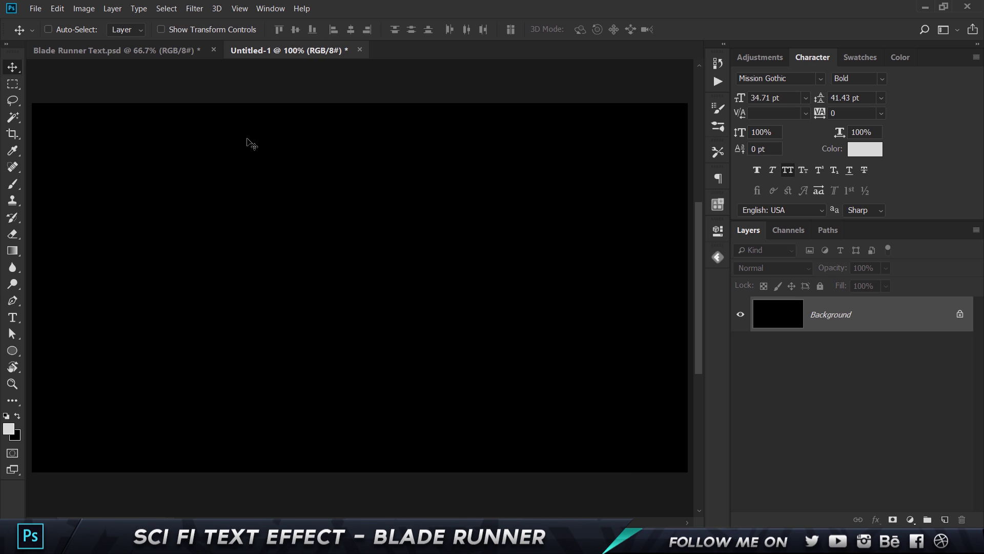
click(82, 8)
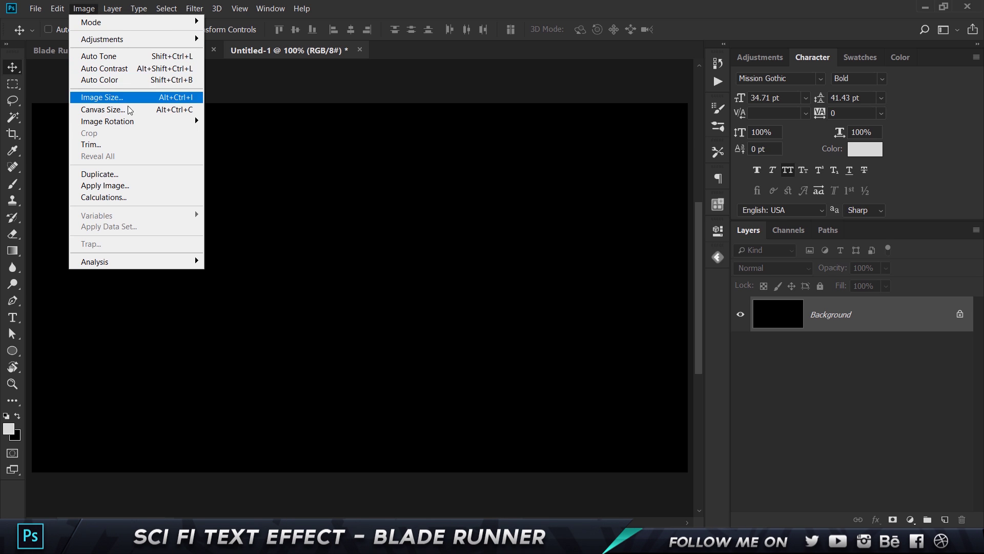
click(103, 109)
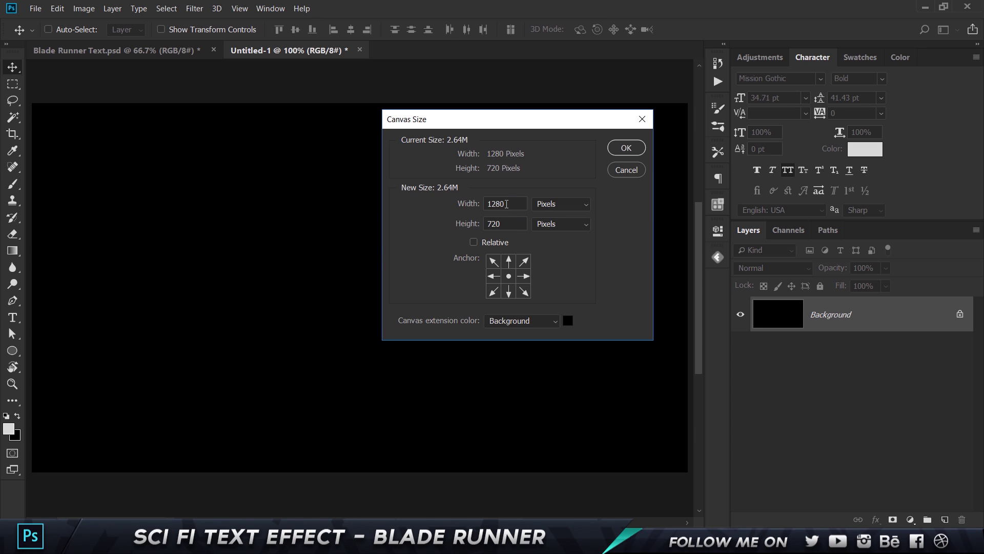
key(Tab)
click(643, 125)
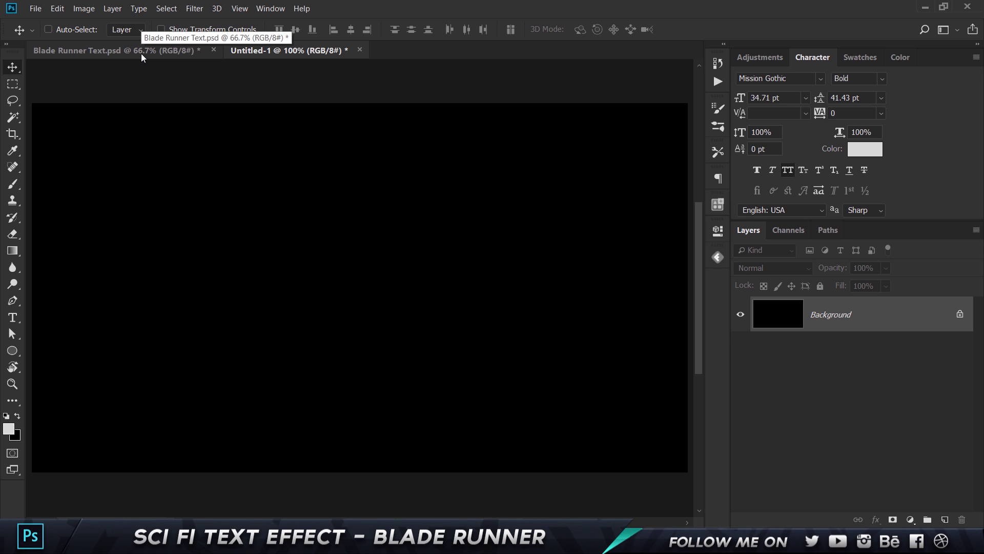
Bring the dark blue background from Blade Runner Text.psd into Untitled-1, and hide the Sub Text and 2018 groups in the source file.
click(142, 57)
click(741, 304)
click(740, 336)
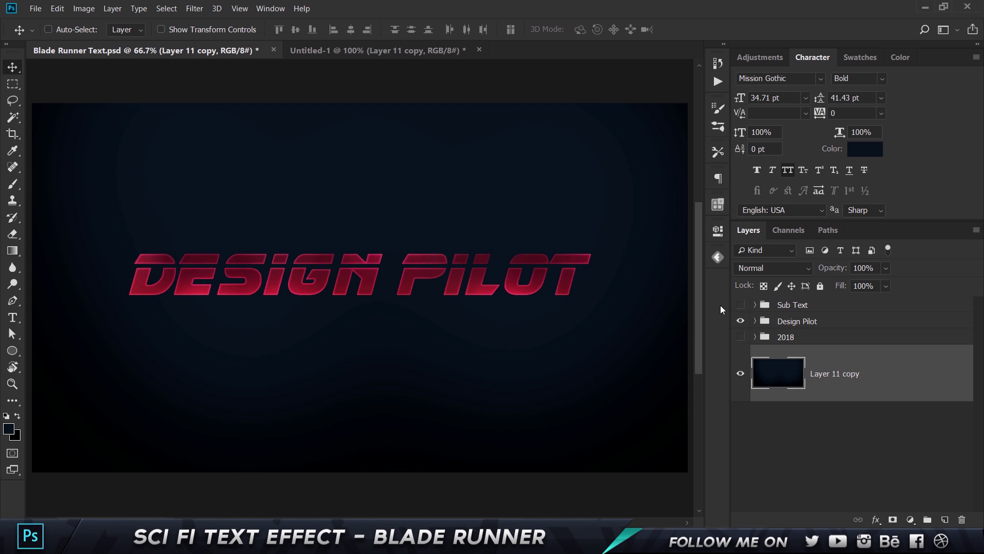
In the Design Pilot group, hide every effect layer above the flat red text and select Layer 4.
click(755, 321)
scroll(820, 410, down, 4)
scroll(820, 410, down, 2)
drag(740, 297, 741, 410)
click(742, 413)
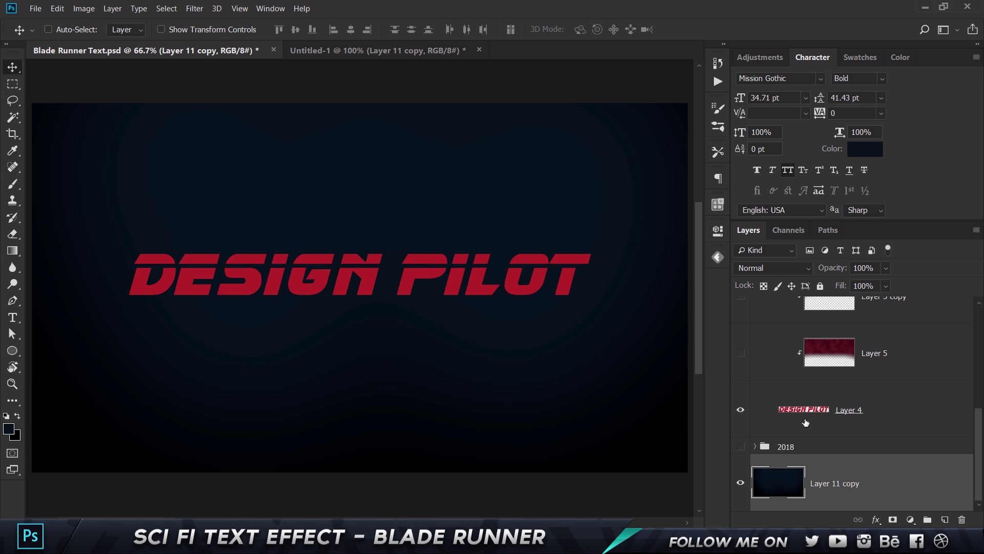
click(840, 430)
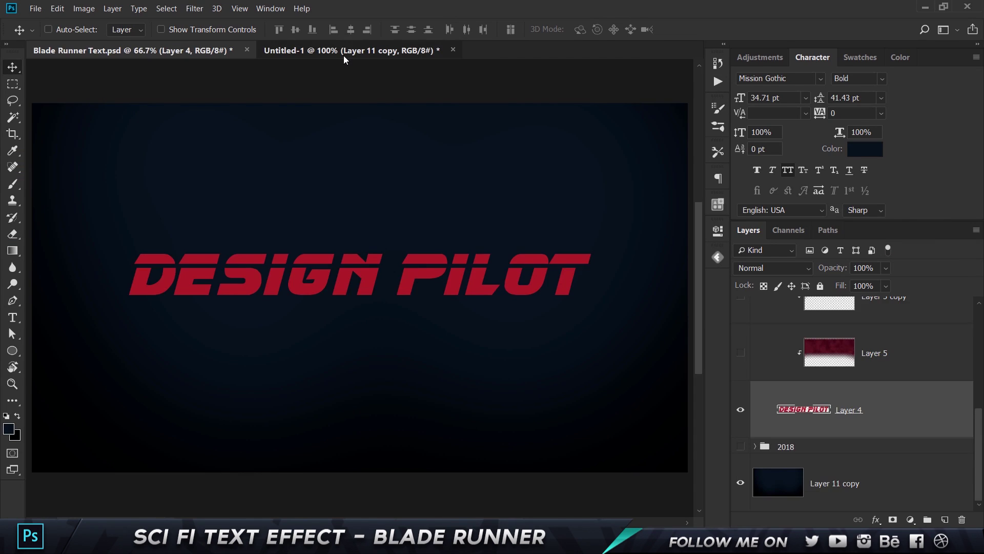
In Untitled-1, add the text DESIGN PILOT near the canvas center and set it in the Blade Runner Movie font.
click(343, 54)
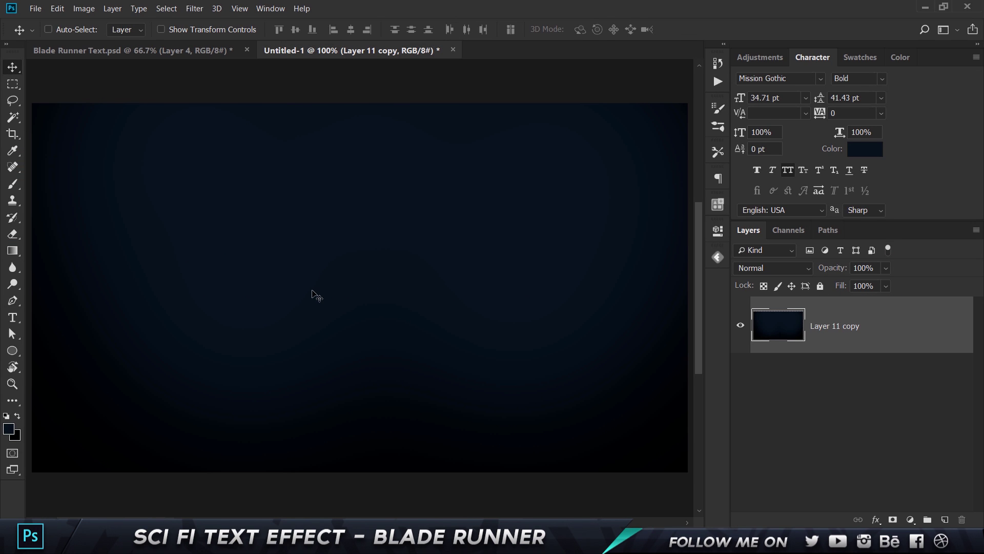
click(283, 282)
text(Blade Runner)
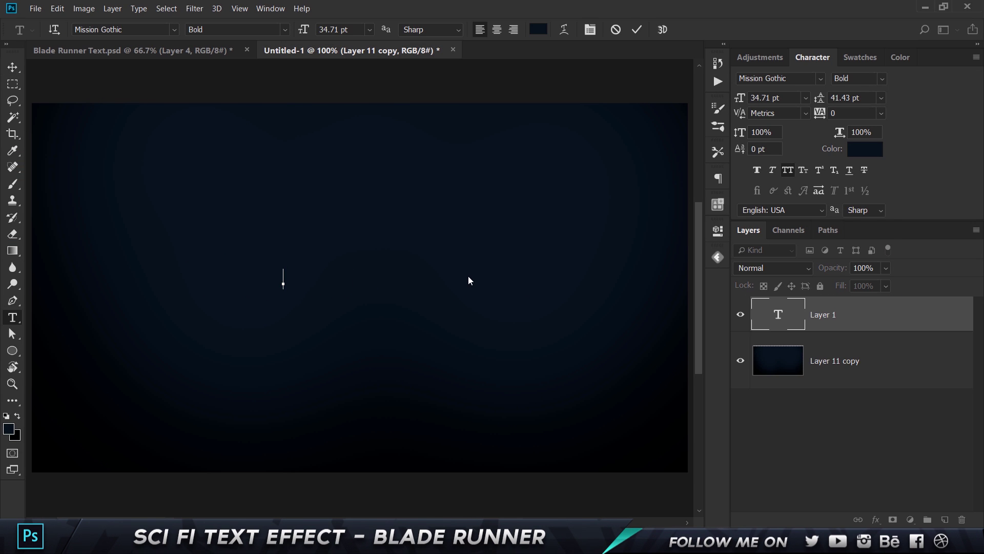
key(ctrl+a)
click(803, 79)
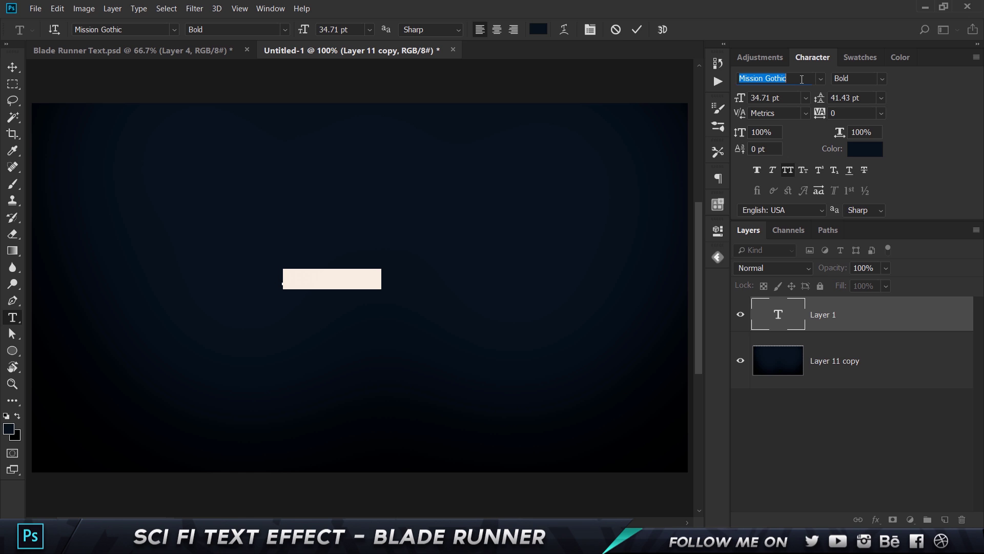
text(b)
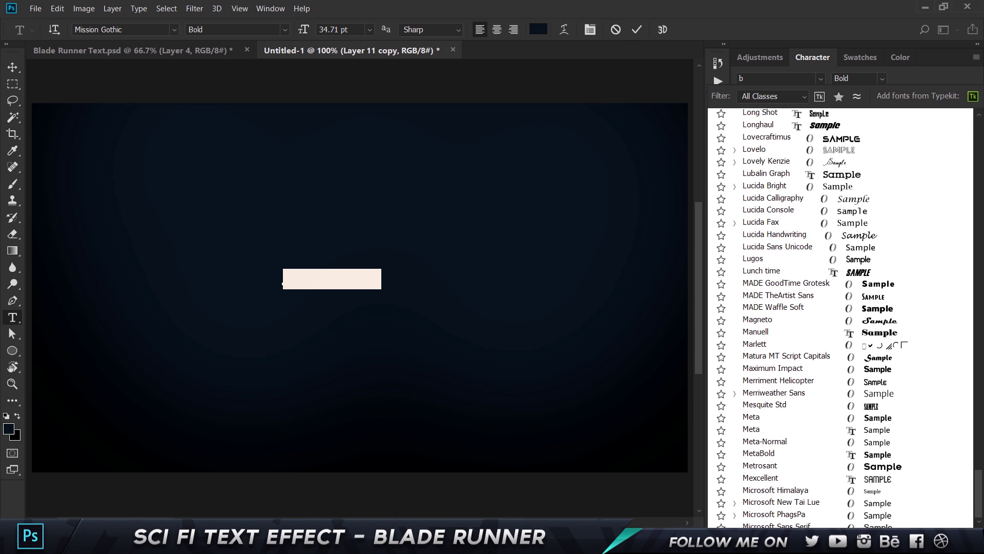
text(l)
key(Return)
Set the text color to white (ffffff) and scale the text up to about 109 pt.
click(865, 149)
text(ffffff)
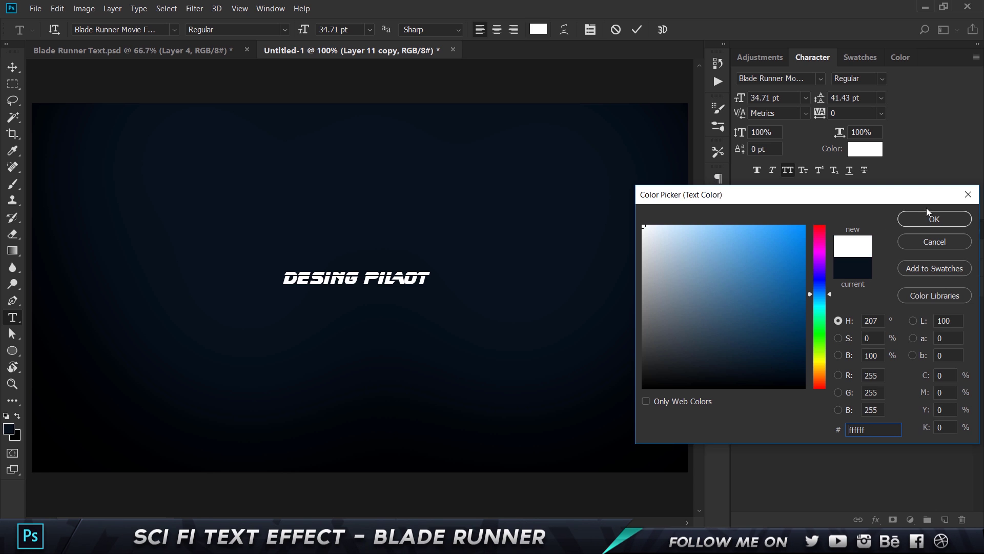
click(934, 219)
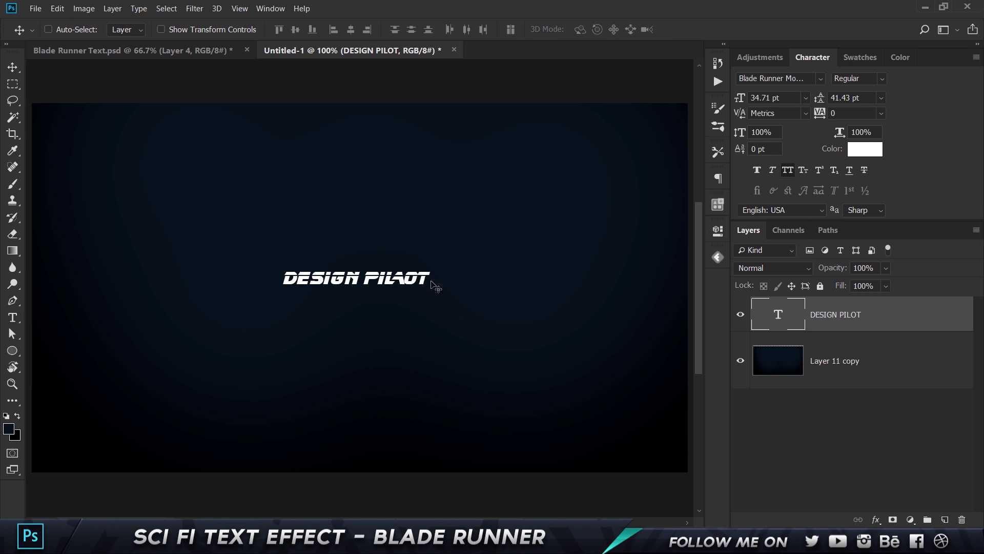
key(ctrl+t)
drag(428, 268, 587, 256)
key(Return)
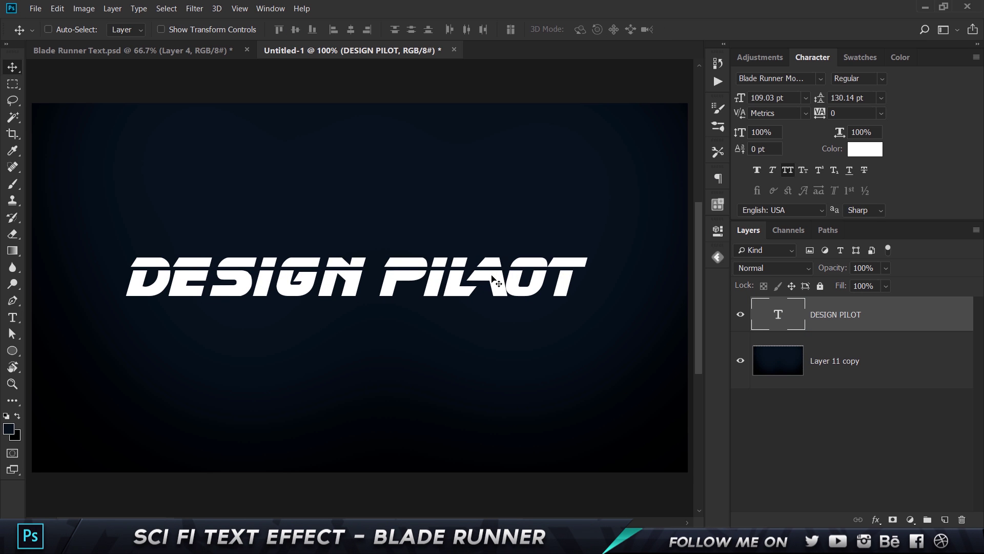
Rasterize the DESIGN PILOT text layer and choose the Hard Round brush for the Eraser.
right_click(874, 311)
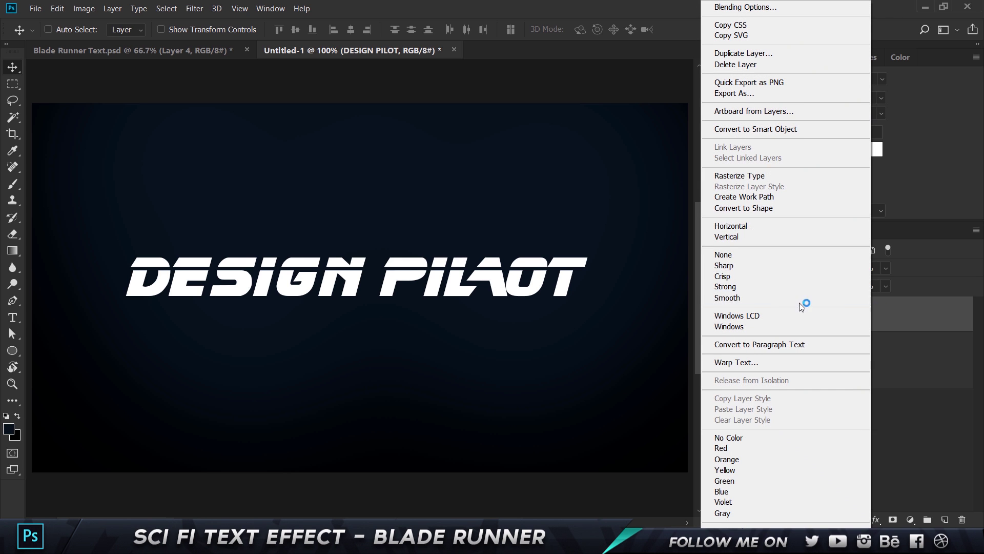
click(740, 177)
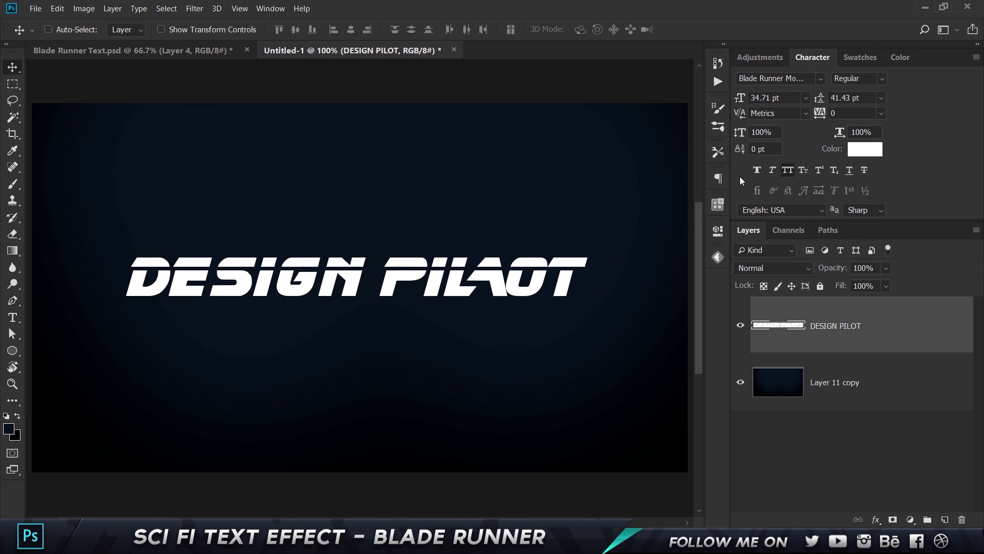
click(16, 85)
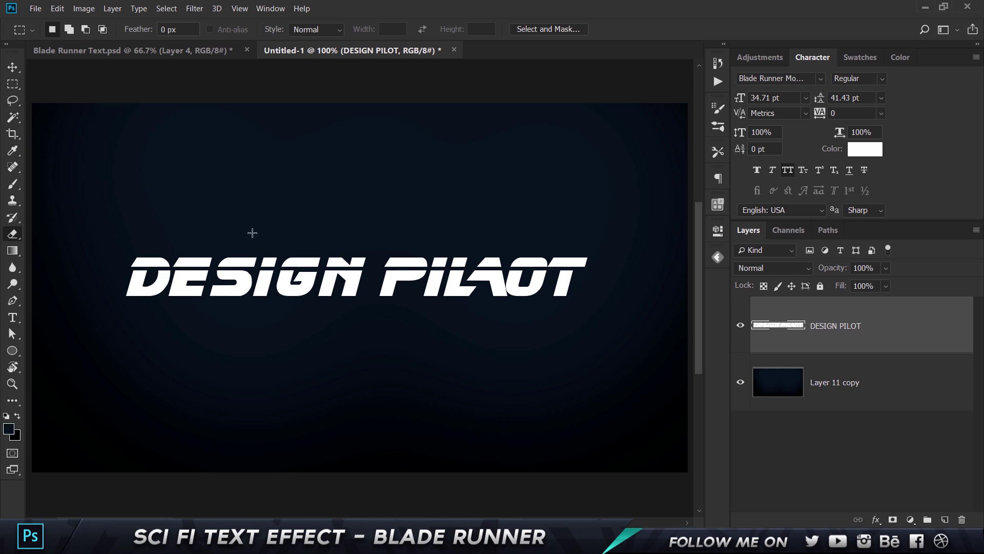
key(e)
click(62, 31)
click(47, 129)
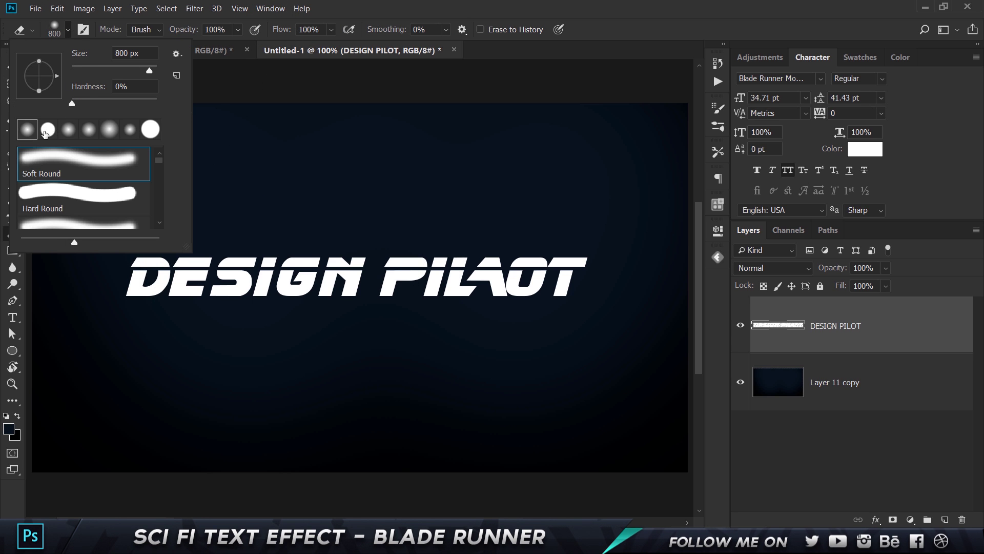
click(580, 41)
Reduce the eraser size to 50 px and erase the extra A between the L and the O.
key(bracketleft)
key(bracketleft)
key(bracketleft)
key(bracketleft)
key(bracketleft)
key(bracketleft)
key(bracketleft)
key(bracketleft)
key(bracketleft)
key(bracketleft)
key(bracketleft)
key(bracketleft)
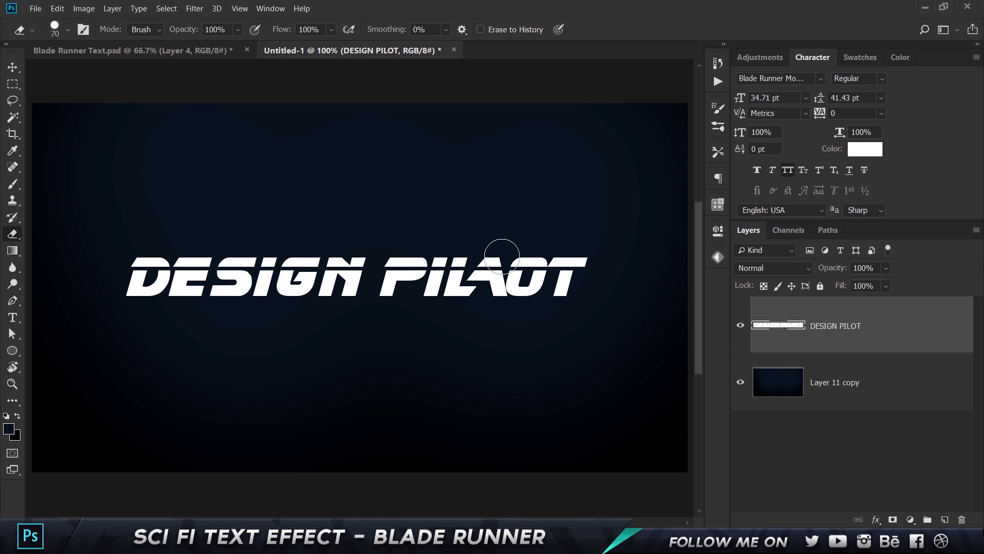
key(bracketleft)
key(bracketleft)
mouse_move(488, 259)
mouse_down()
mouse_move(481, 271)
mouse_move(496, 290)
mouse_move(479, 273)
mouse_up()
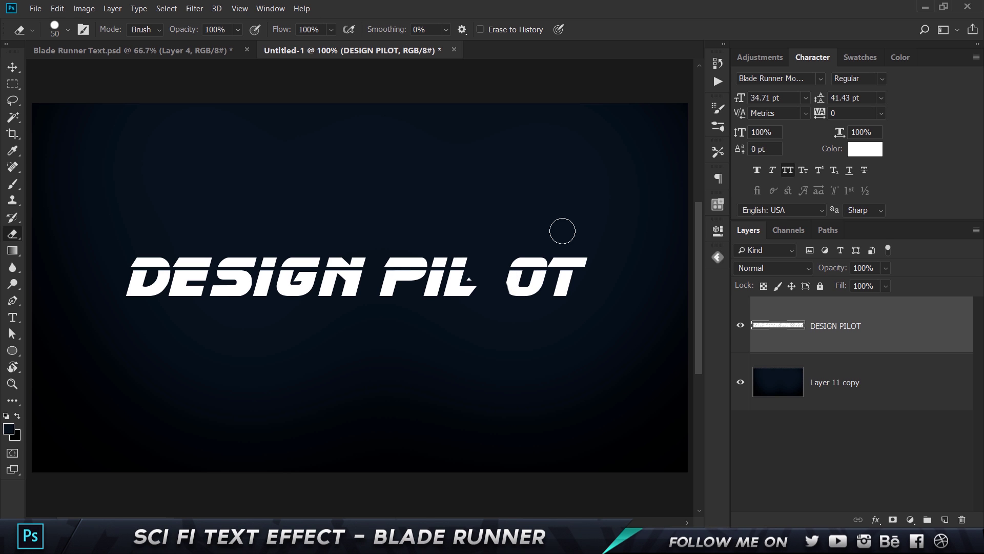
Copy the red text of Layer 4 from Blade Runner Text.psd into Untitled-1 and delete the rasterized white DESIGN PILOT layer.
click(105, 50)
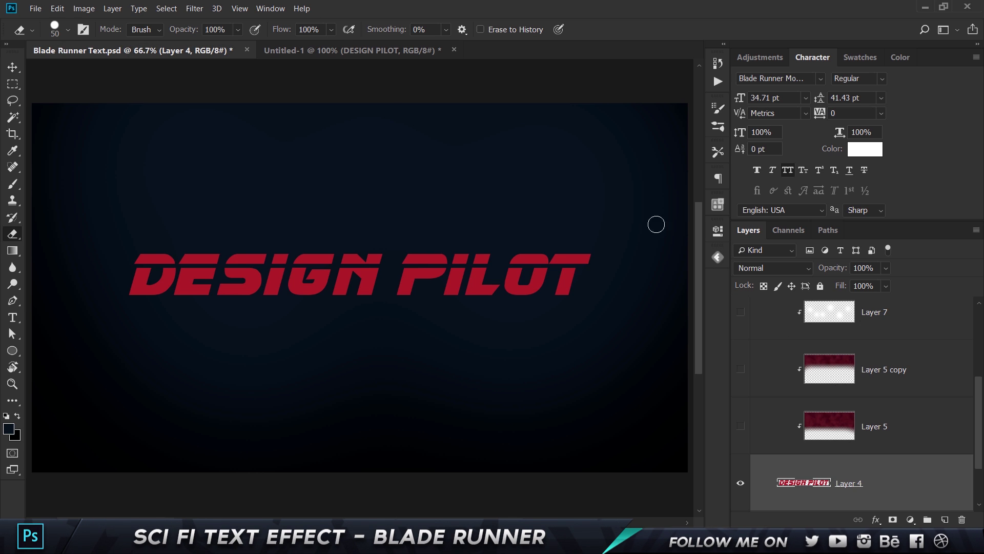
click(384, 51)
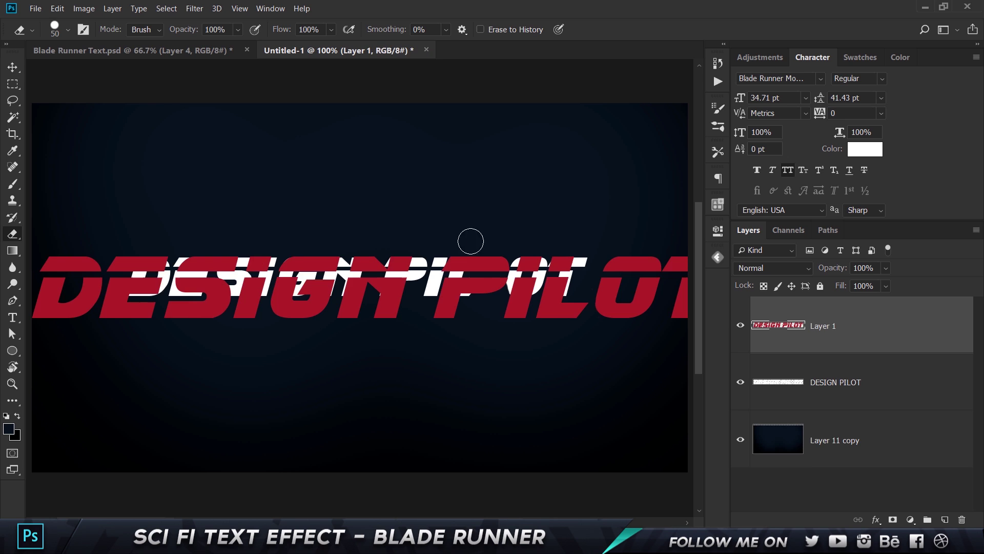
click(839, 382)
key(Delete)
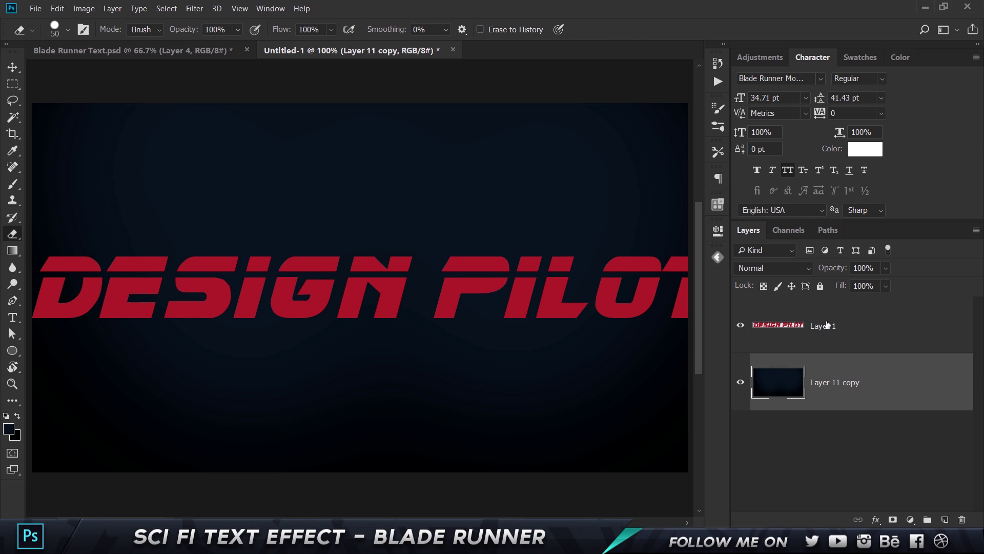
Scale the red text on Layer 1 down so the whole title fits inside the canvas with side margins.
click(831, 328)
key(ctrl+t)
key(ctrl+0)
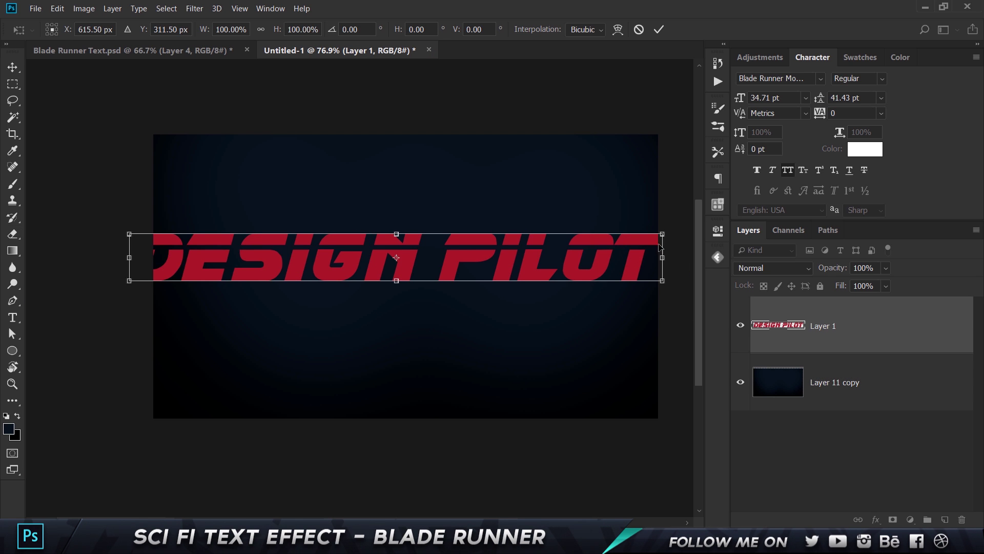
drag(663, 235, 604, 241)
key(Return)
key(e)
key(c)
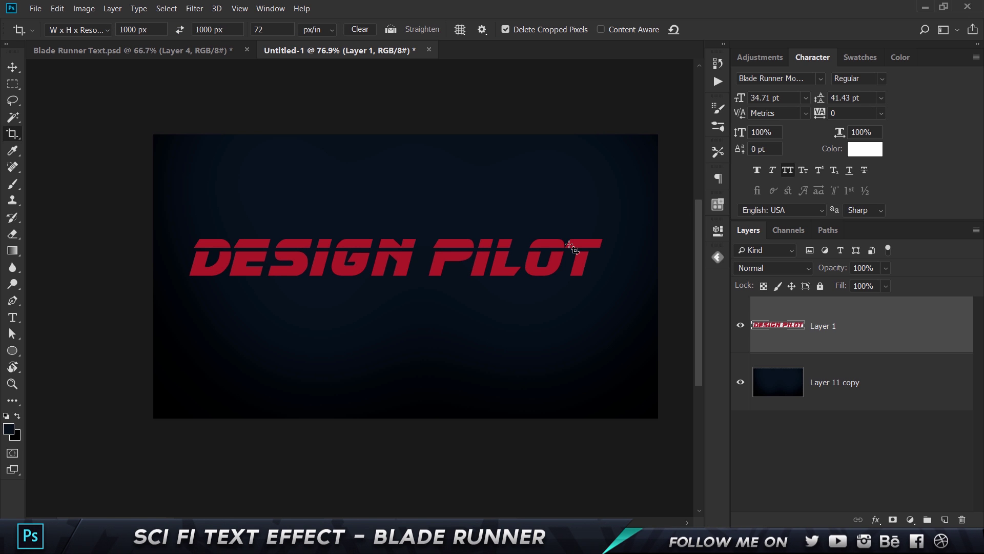
key(ctrl+1)
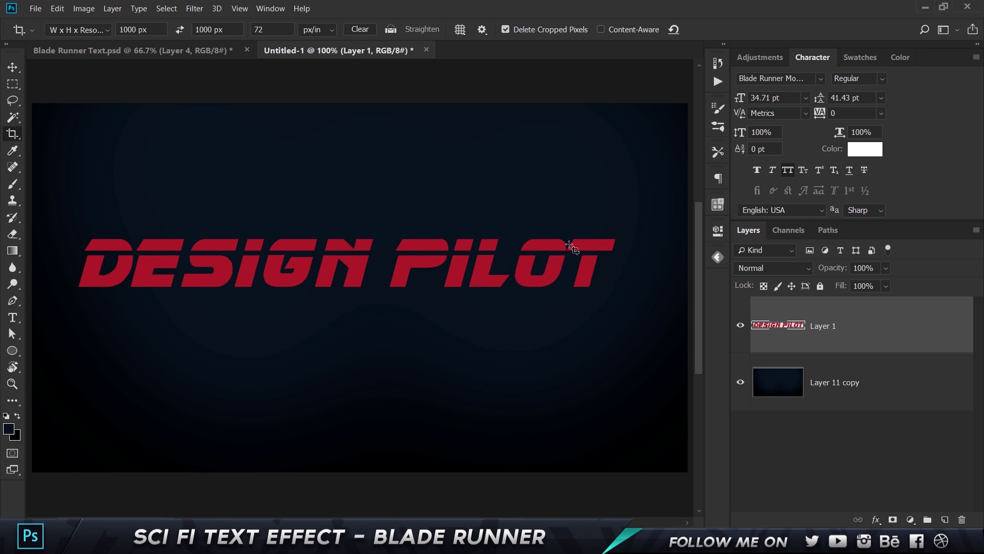
Center the red title on the canvas horizontally and vertically using a selection of the entire canvas, and clear the selection.
key(ctrl)
key(ctrl+a)
click(12, 67)
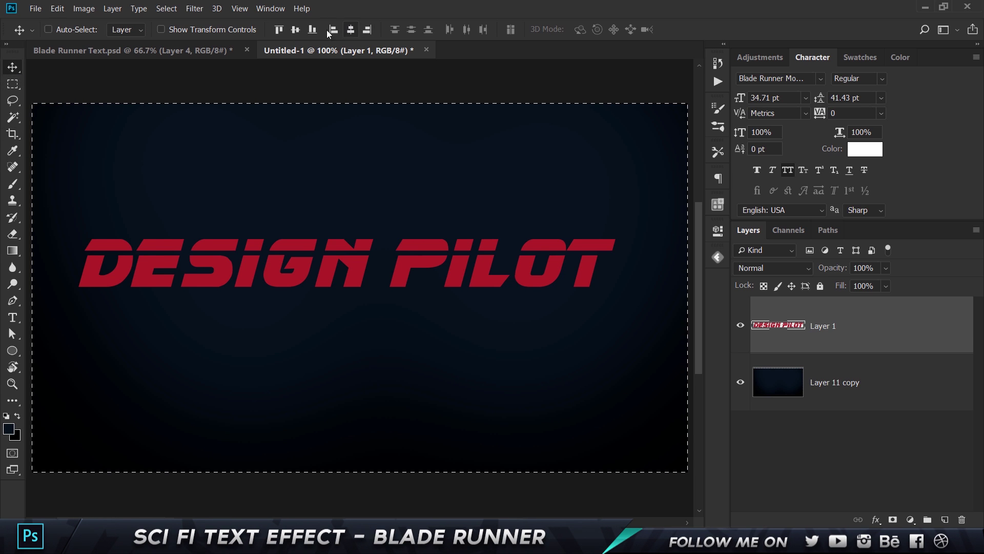
click(295, 29)
key(ctrl)
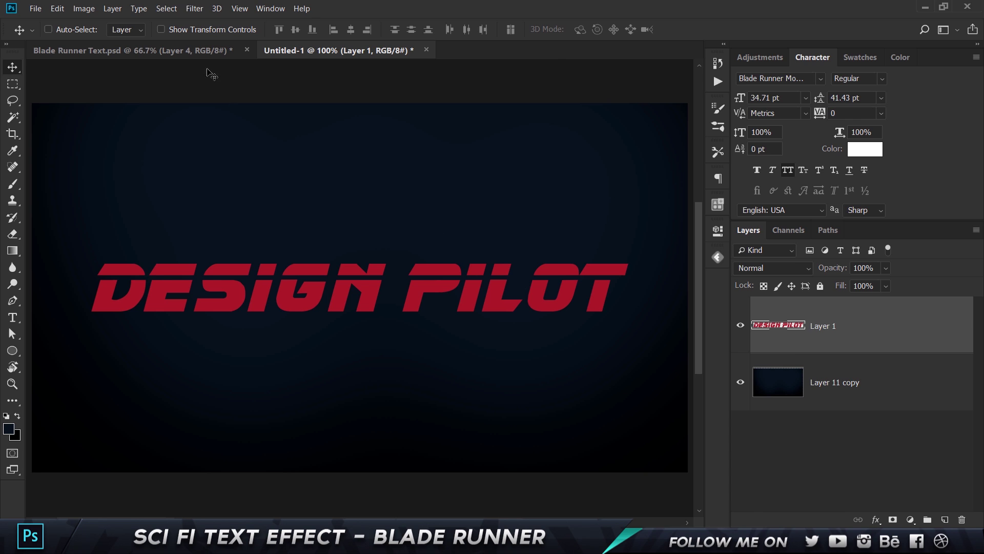
In Blade Runner Text.psd, compare the title with and without the Layer 5 shading, leaving Layer 5 shown and selected.
click(134, 50)
click(743, 425)
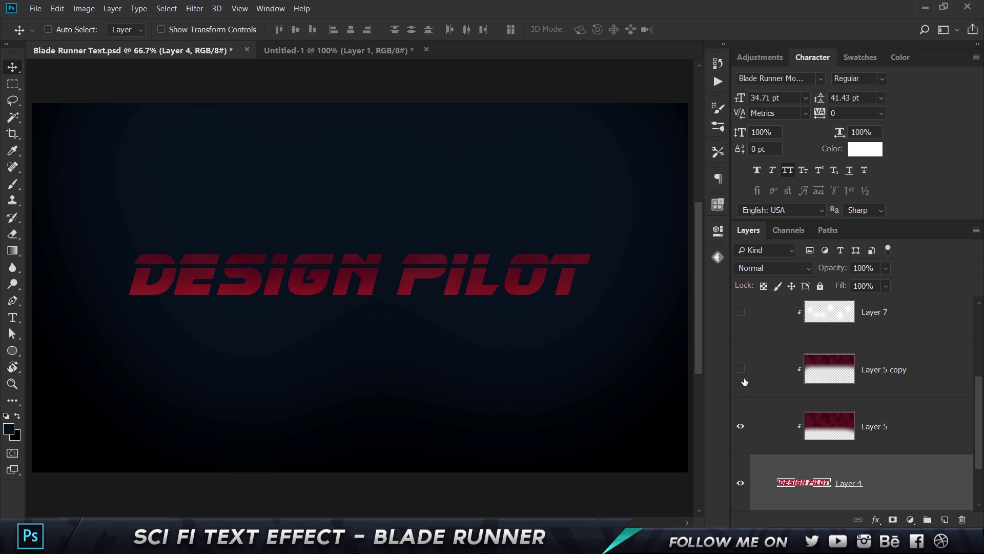
click(741, 368)
click(740, 427)
click(740, 426)
click(874, 432)
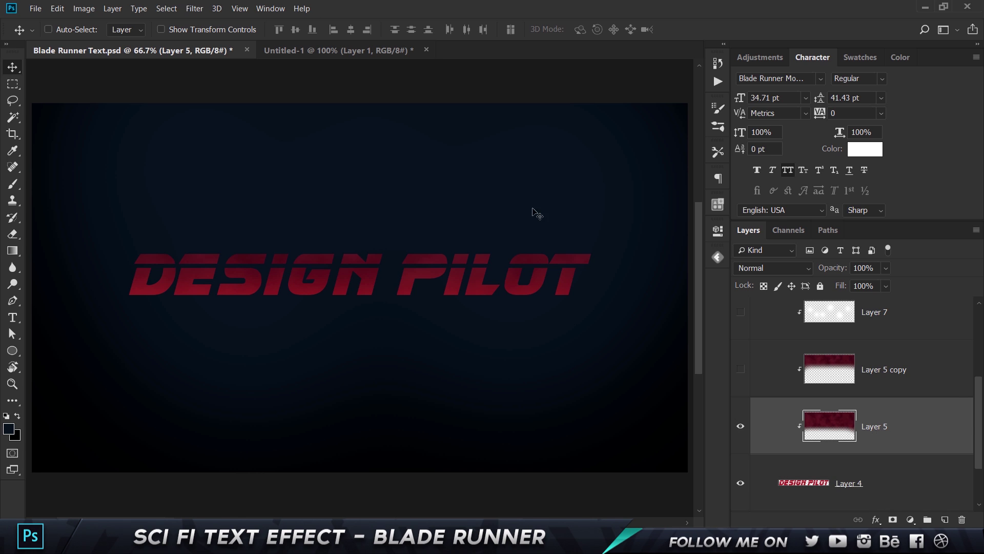
Try a fully saturated blue Color Overlay on the title layer in Untitled-1 and undo it.
click(364, 56)
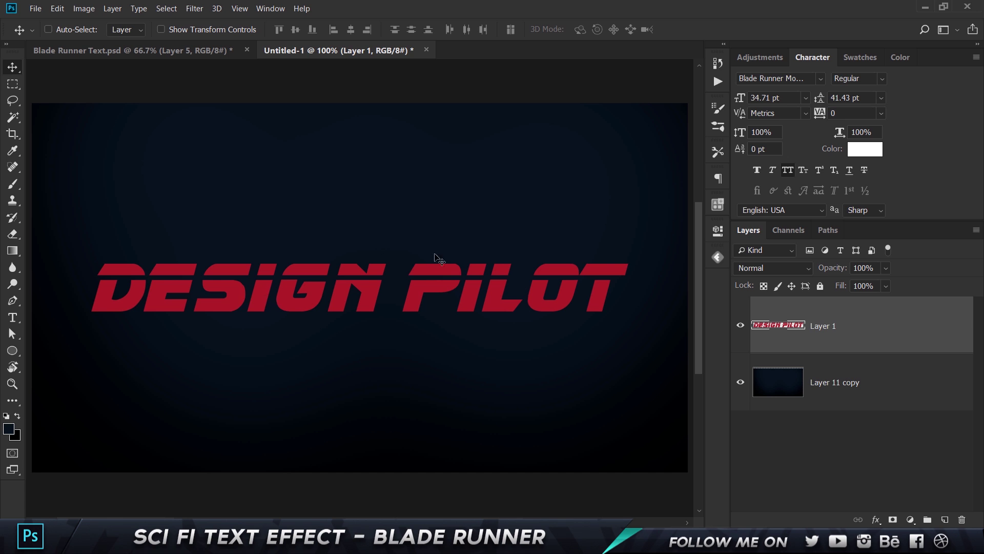
double_click(877, 326)
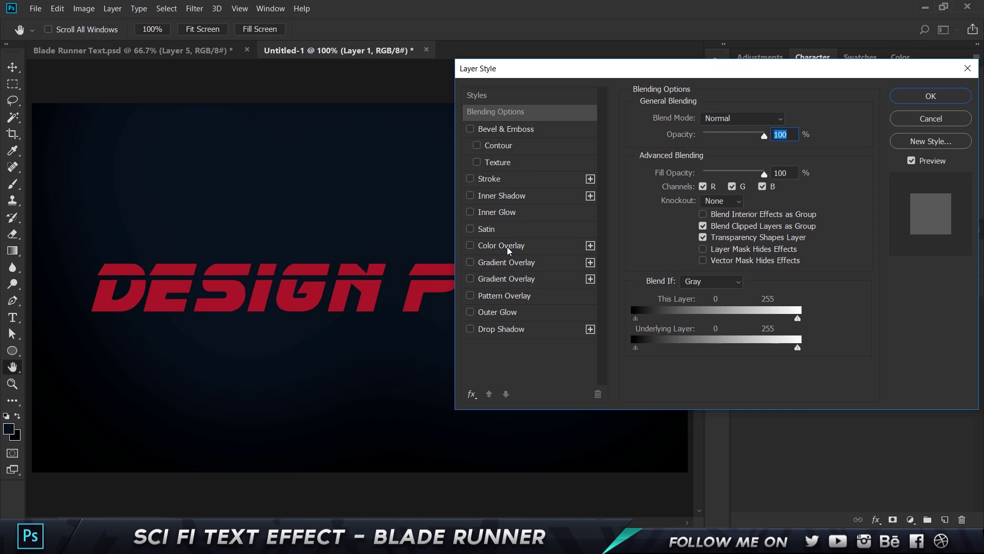
click(505, 246)
click(787, 121)
mouse_move(822, 277)
mouse_down()
mouse_move(827, 297)
mouse_move(827, 288)
mouse_up()
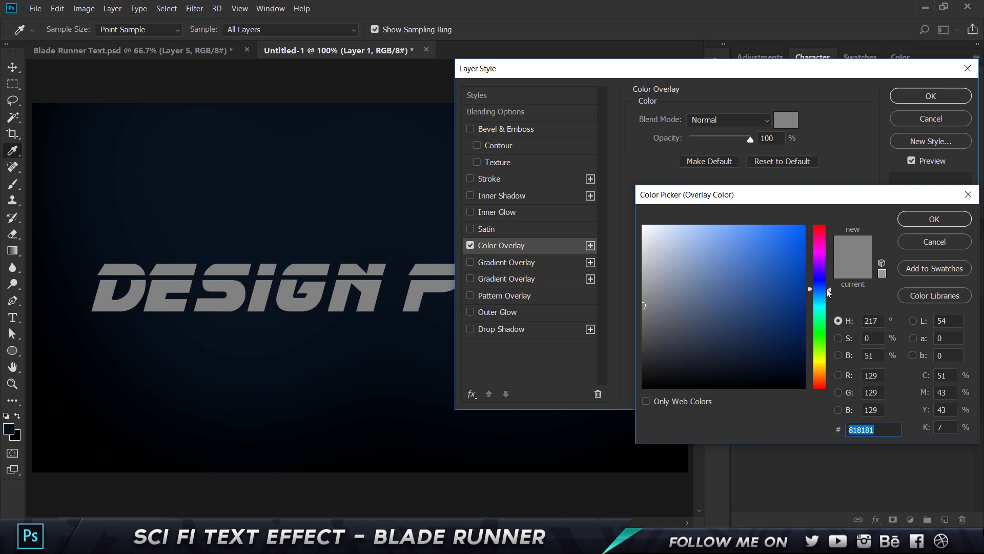
click(804, 226)
click(934, 219)
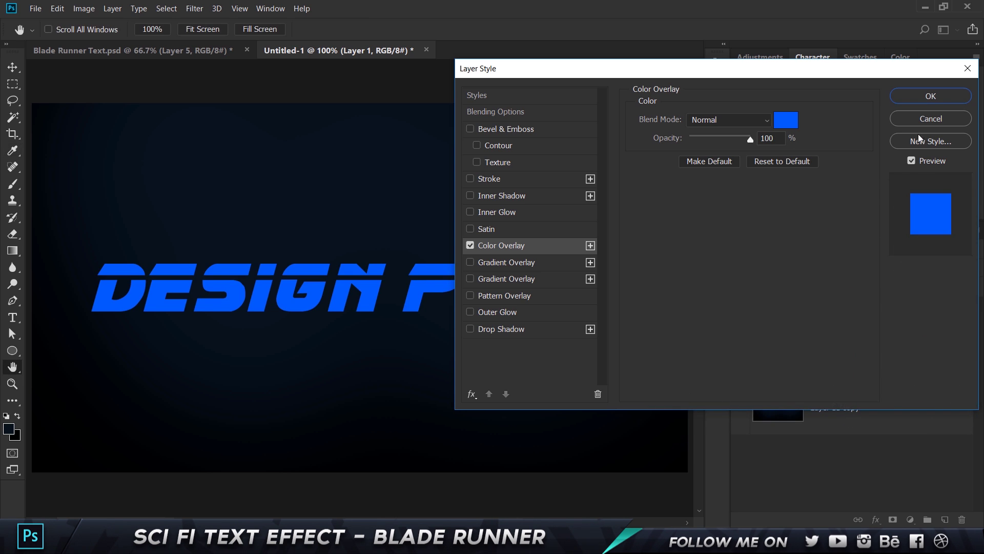
click(931, 96)
key(ctrl+z)
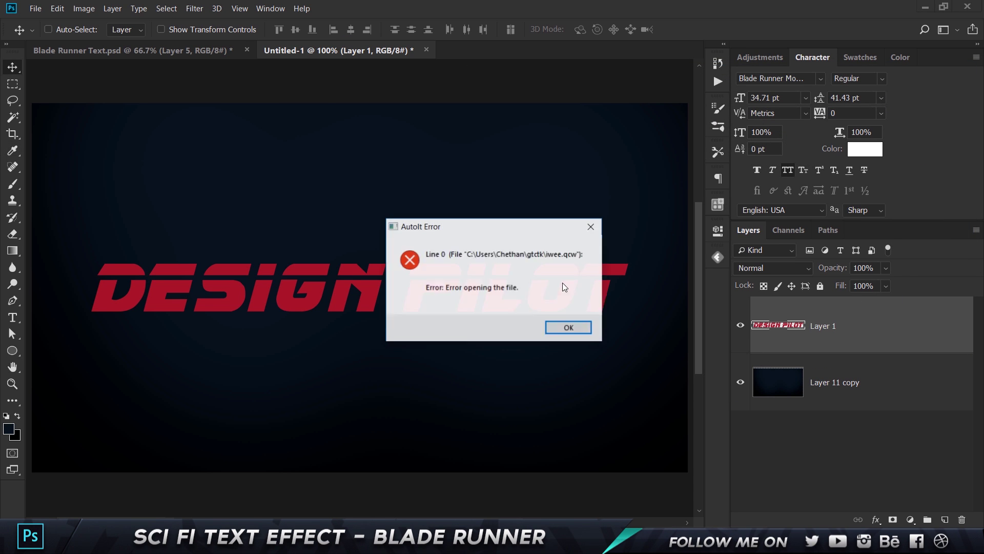
Dismiss the AutoIt error, sample the title's red as the foreground color, and copy its hex code a51127.
click(570, 329)
key(i)
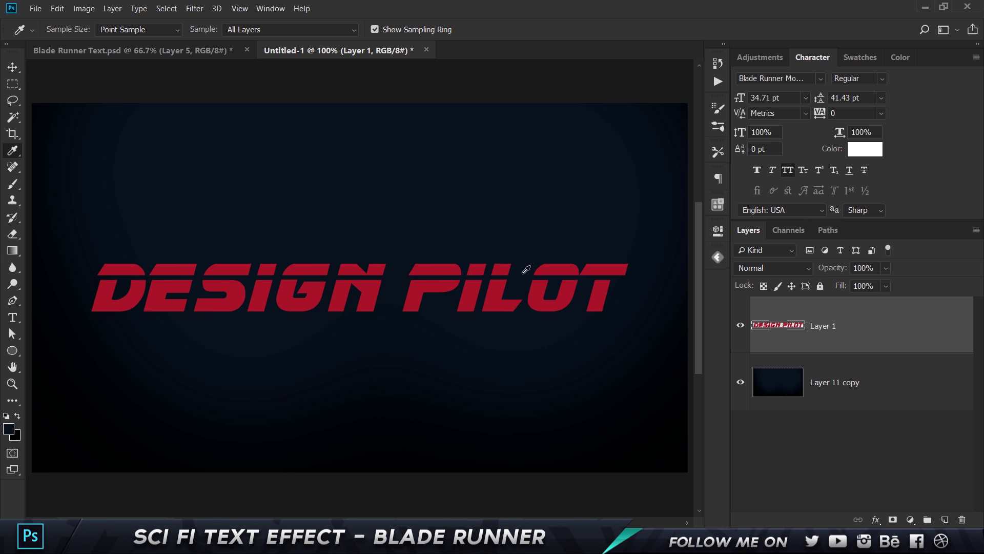
click(498, 293)
click(8, 428)
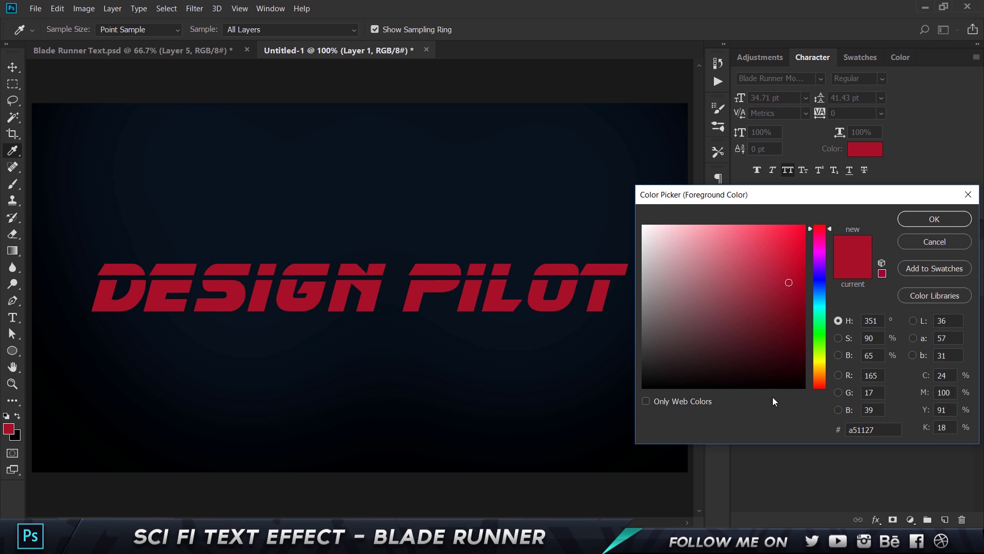
drag(900, 434, 815, 428)
click(965, 246)
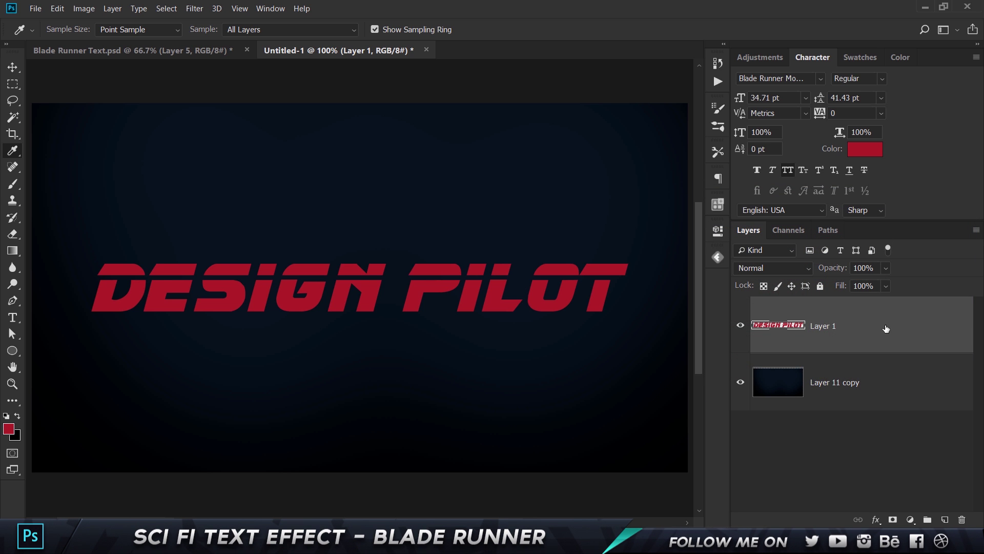
Give Layer 1 a Color Overlay based on a51127 with the hue shifted to blue, and rasterize the layer style.
double_click(887, 328)
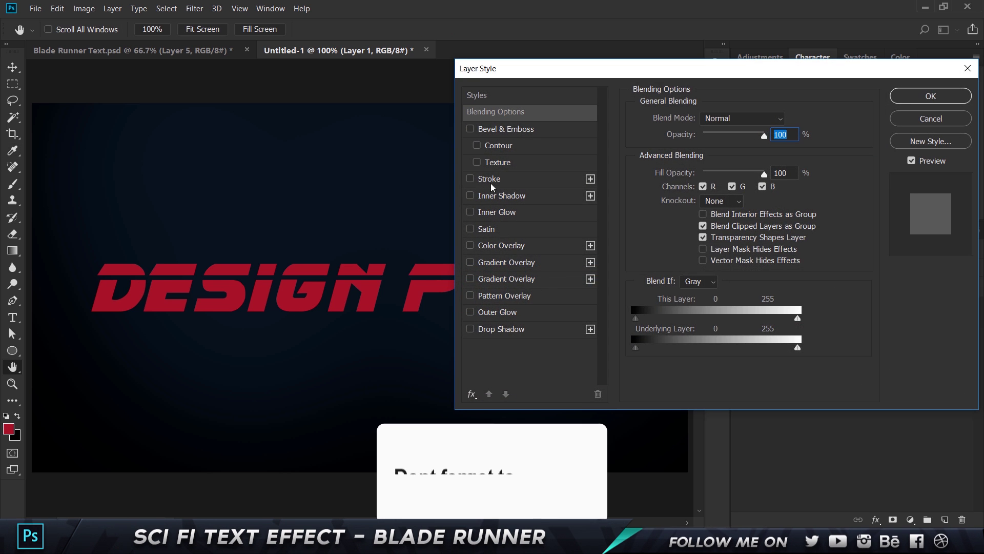
click(496, 247)
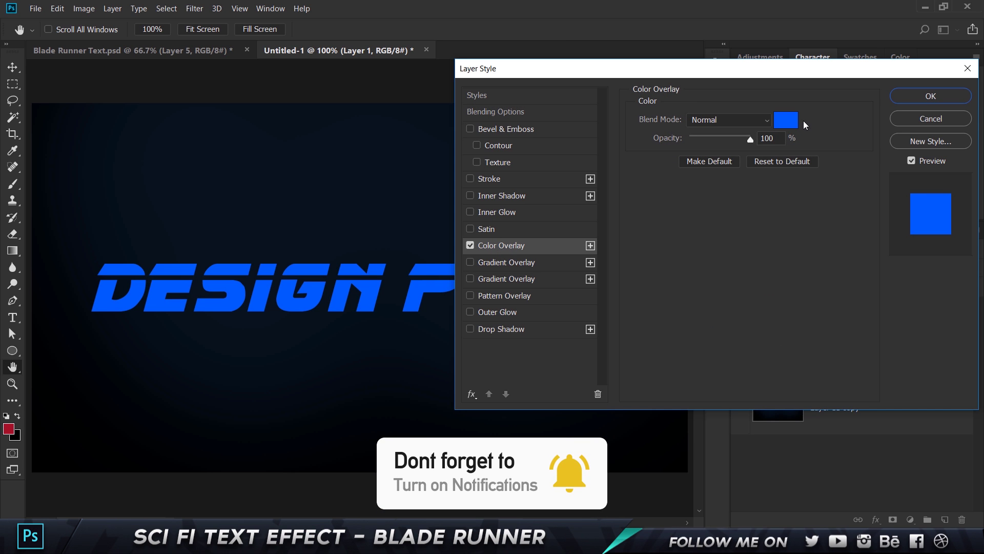
click(790, 122)
text(a51127)
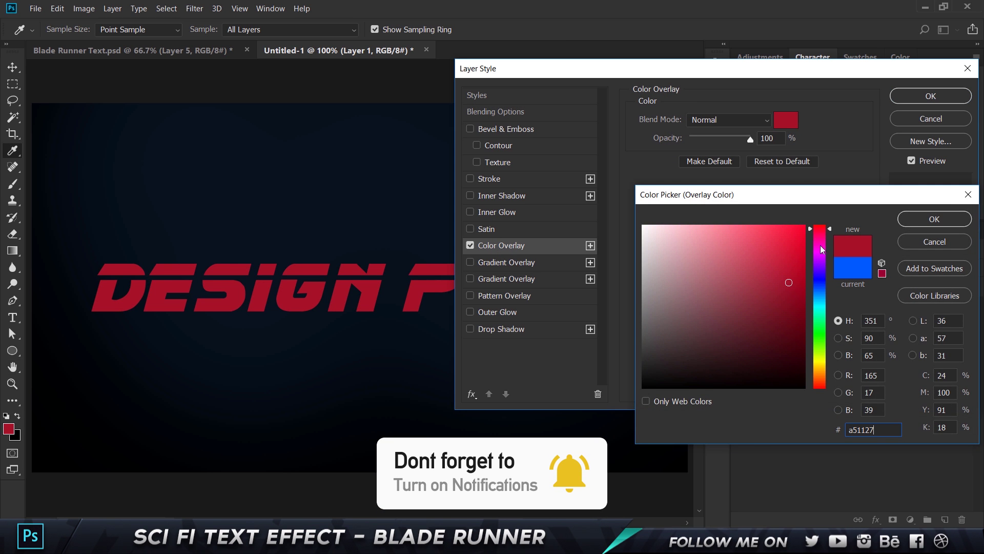
drag(830, 226, 832, 286)
click(933, 219)
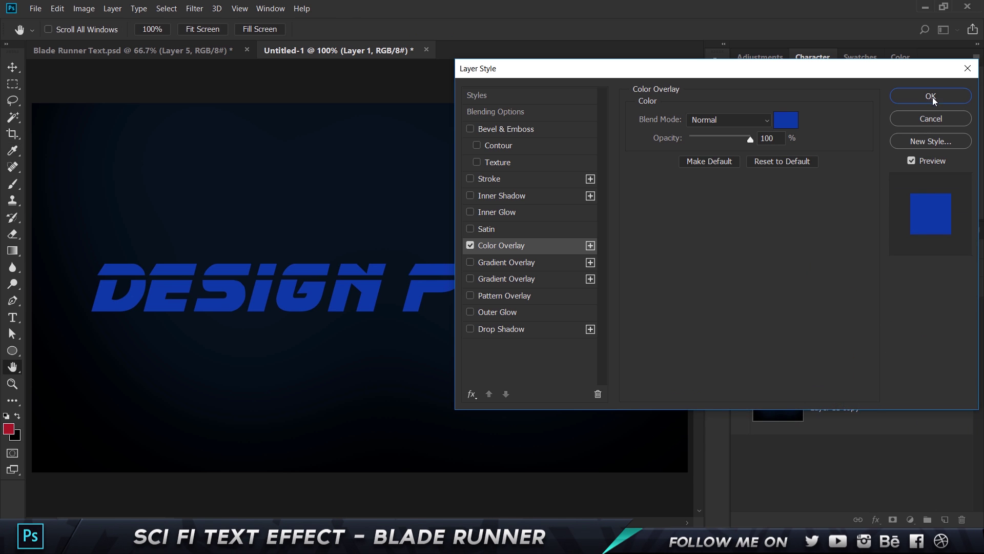
click(931, 97)
right_click(890, 335)
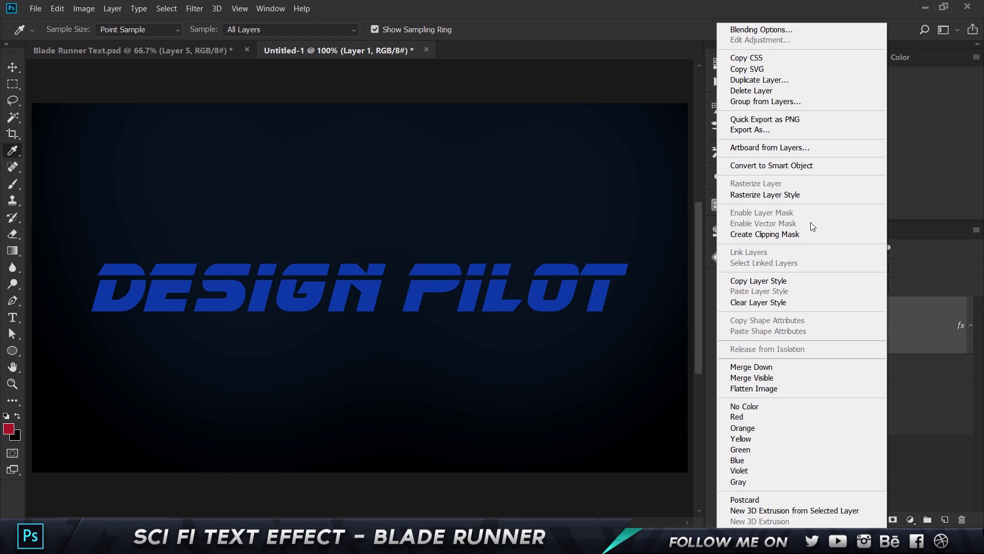
click(819, 193)
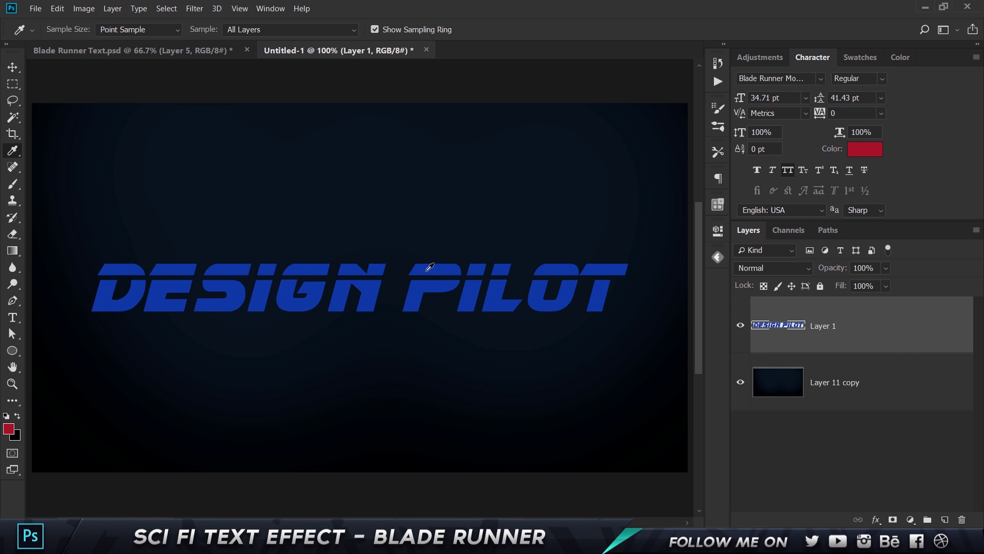
Sample the title's blue as the foreground color and set the background color to a darker blue, 01195e.
key(v)
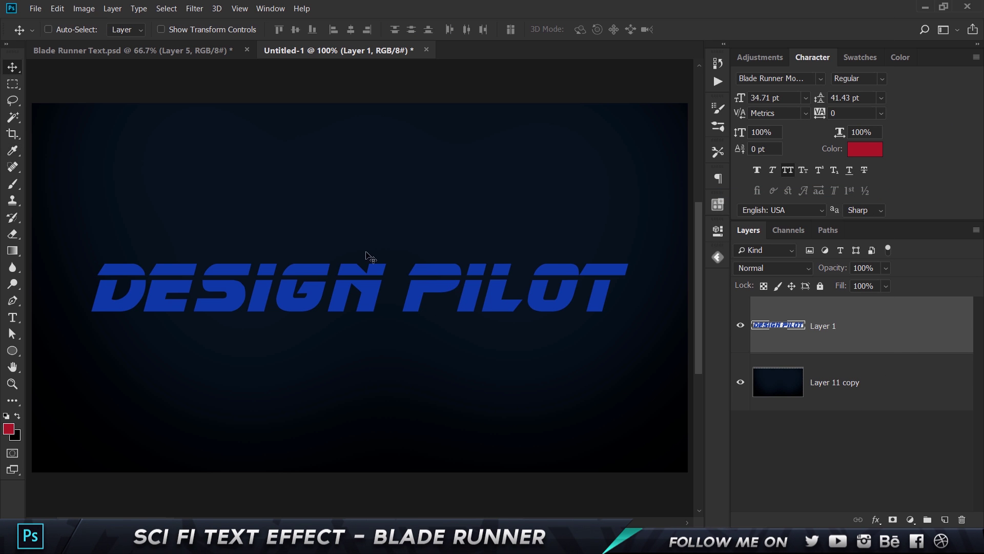
key(i)
click(440, 267)
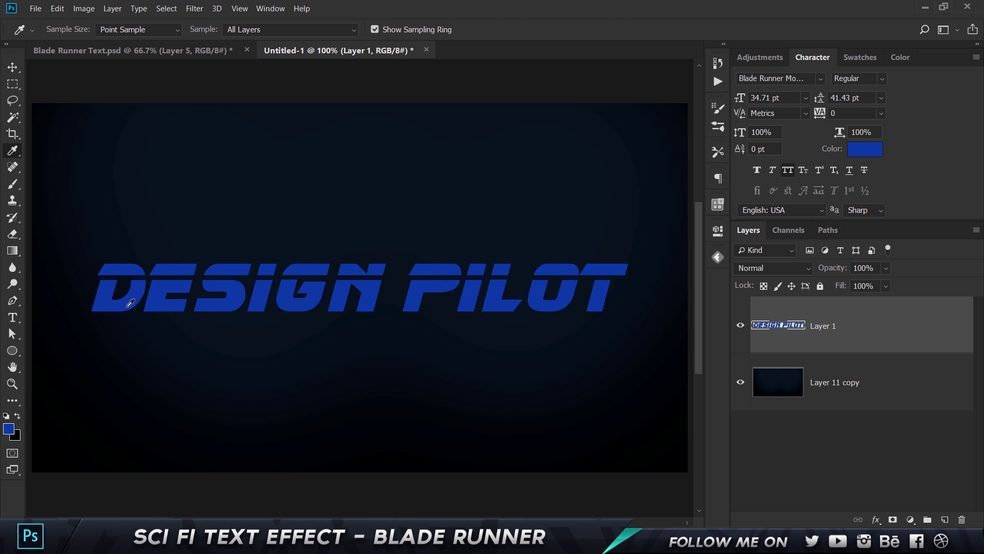
click(16, 435)
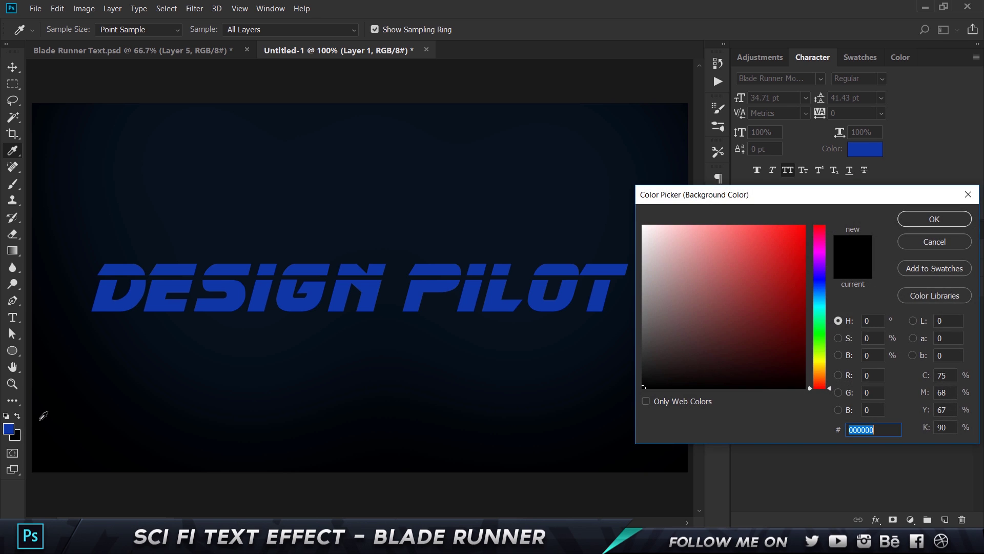
click(226, 266)
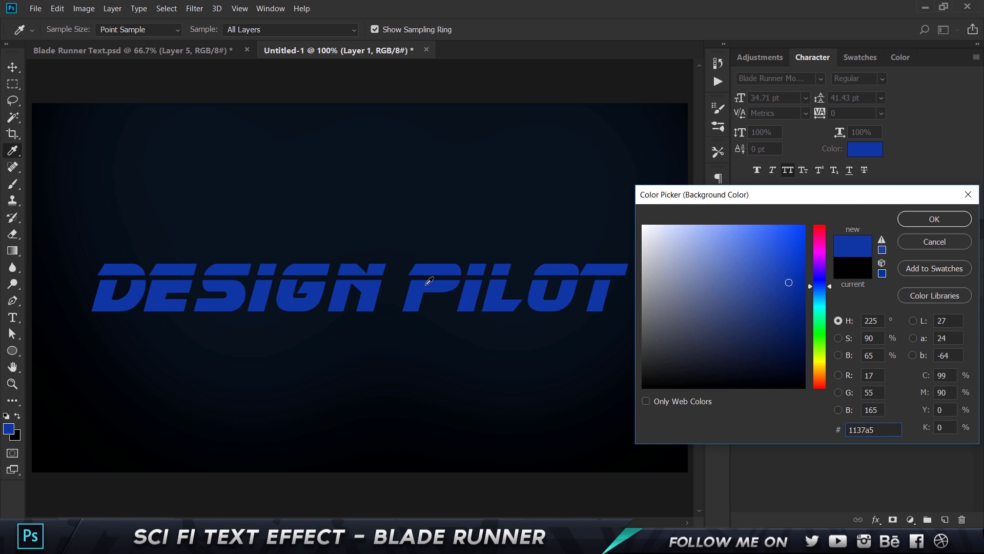
drag(796, 296, 808, 330)
click(916, 220)
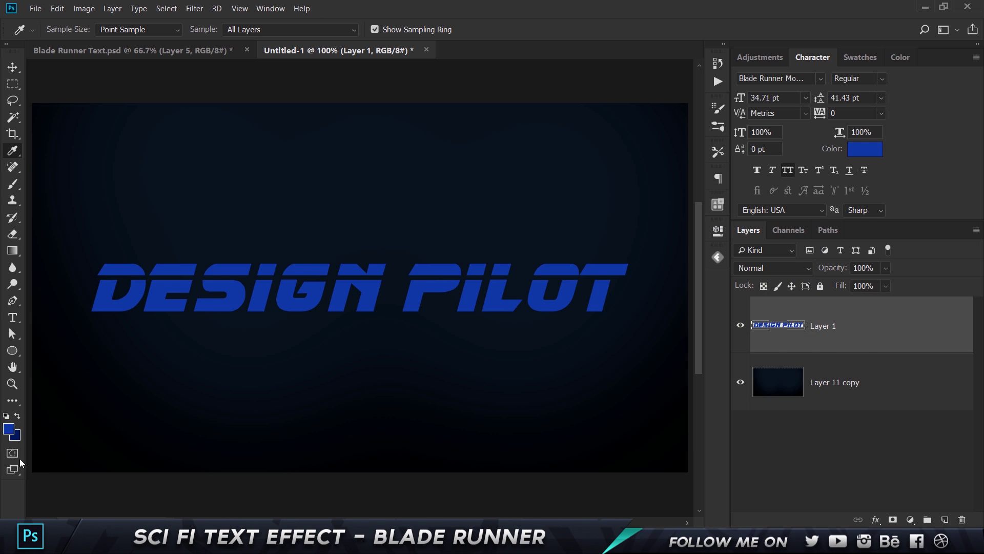
Add a new layer above the title and fill it with the Clouds filter.
click(945, 520)
click(195, 9)
mouse_move(239, 205)
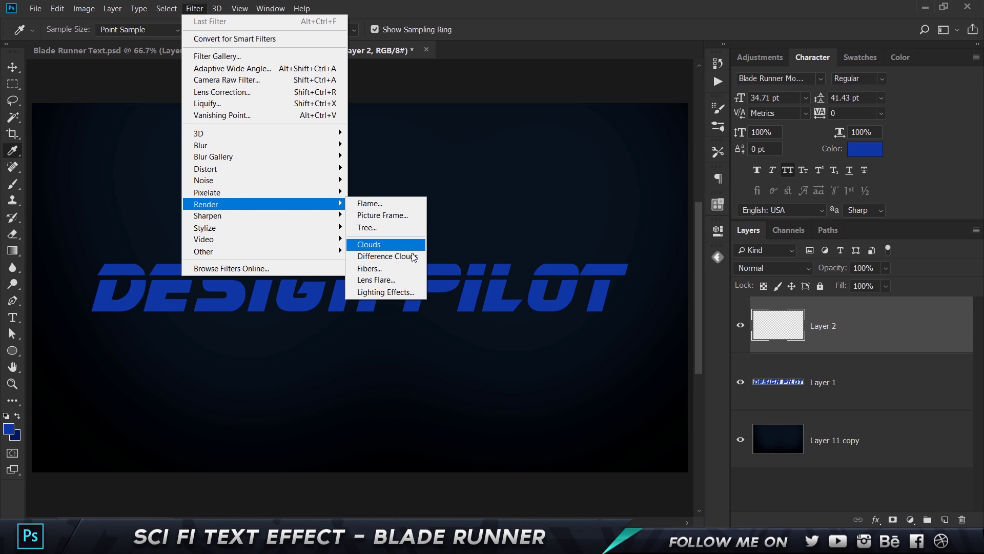
click(379, 245)
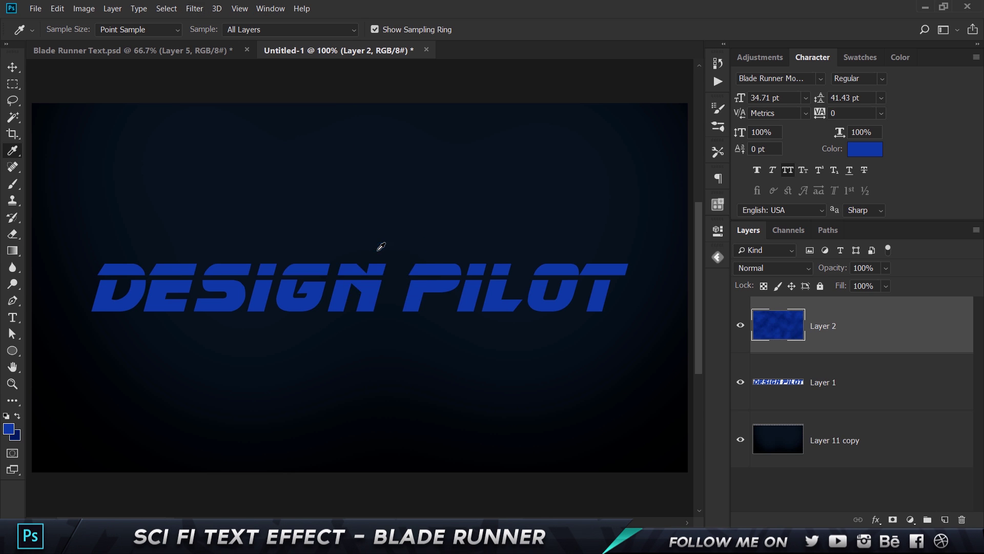
key(b)
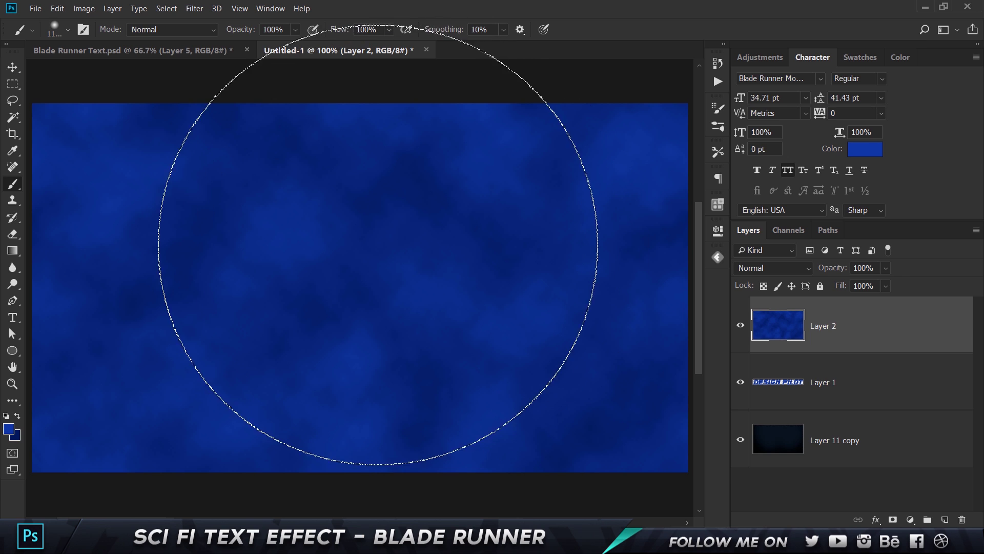
Try the Difference Clouds filter on Layer 2 and undo it.
click(195, 9)
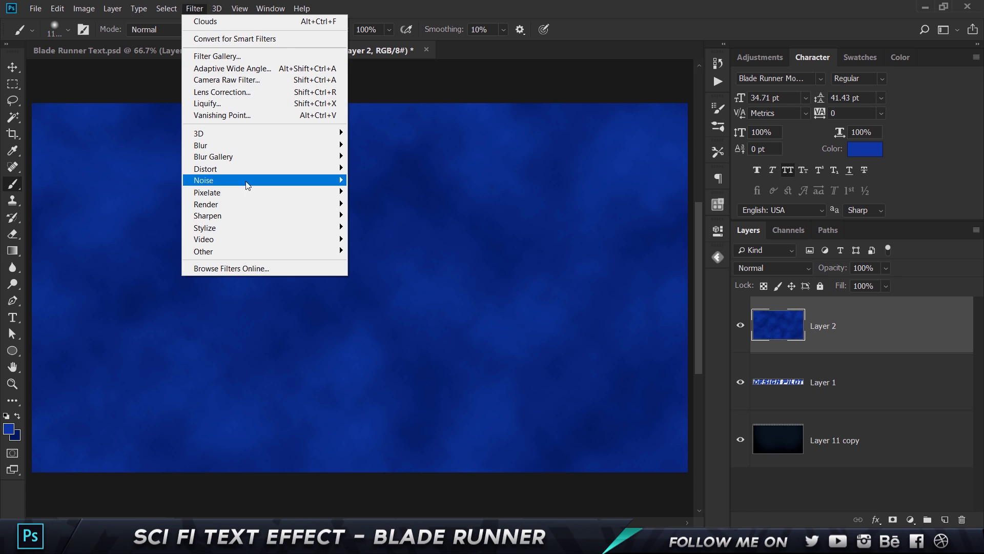
mouse_move(248, 170)
mouse_move(256, 204)
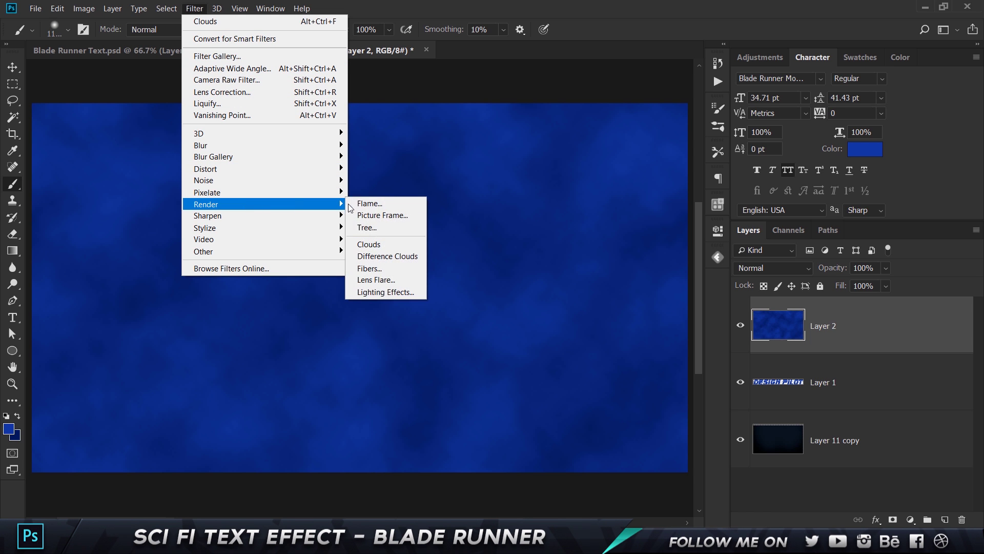
click(407, 261)
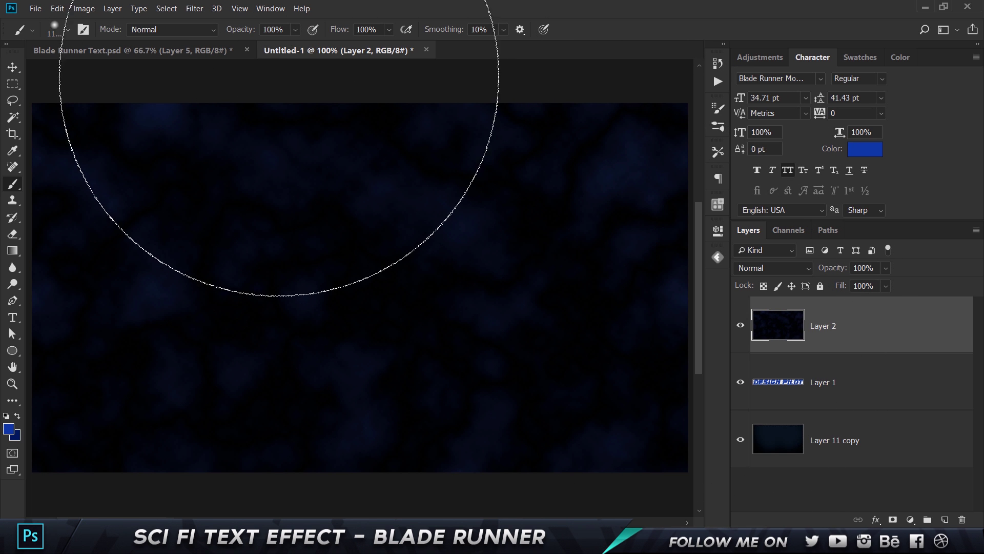
key(ctrl+alt+f)
Clip the clouds on Layer 2 to the title on Layer 1 with a clipping mask.
key(v)
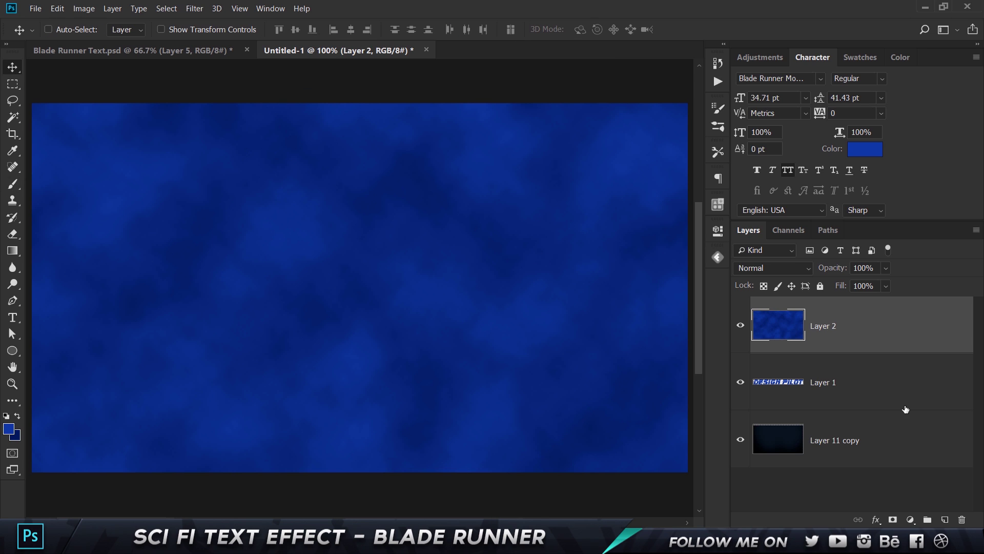
right_click(846, 331)
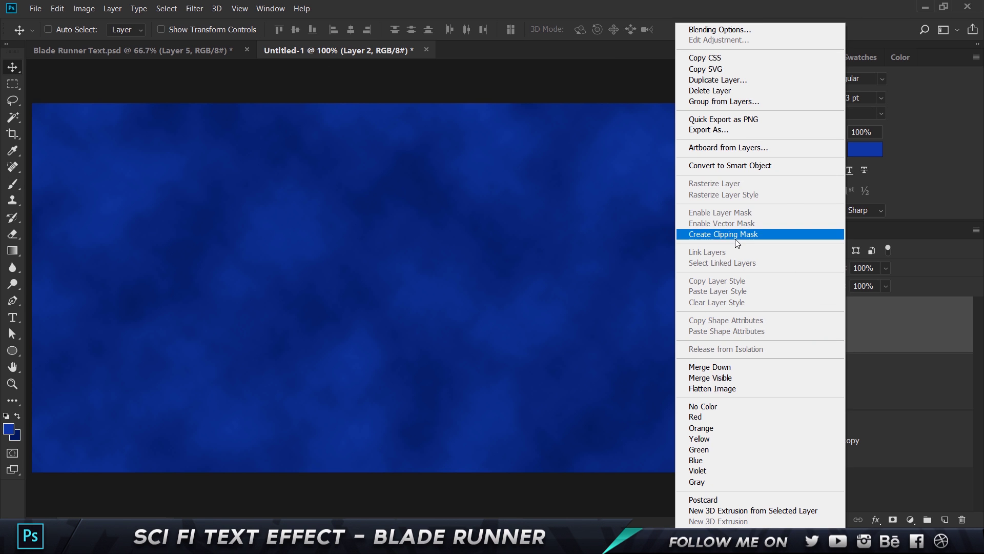
click(736, 237)
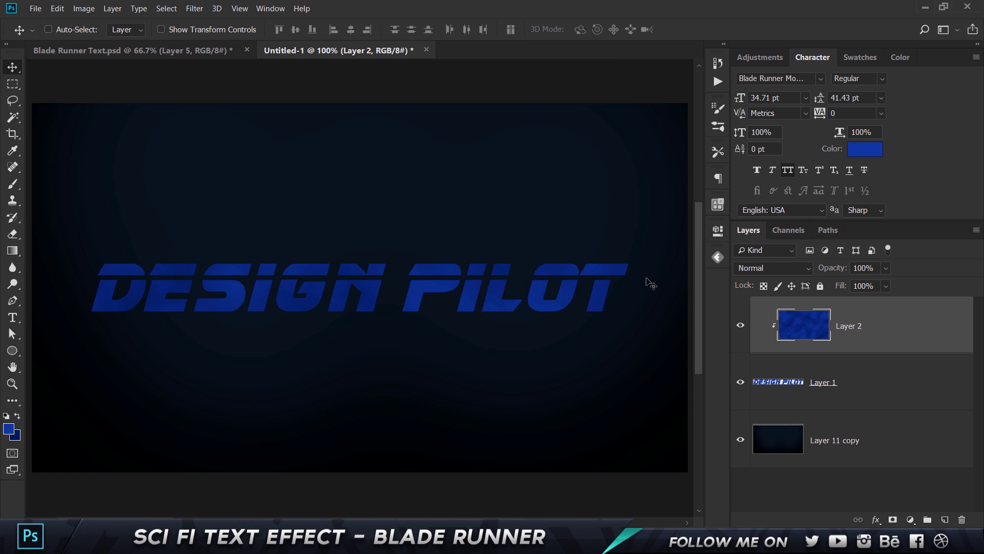
Re-render Clouds on Layer 2 using the brighter blue 2351d7 as foreground and a darker blue as background.
click(9, 429)
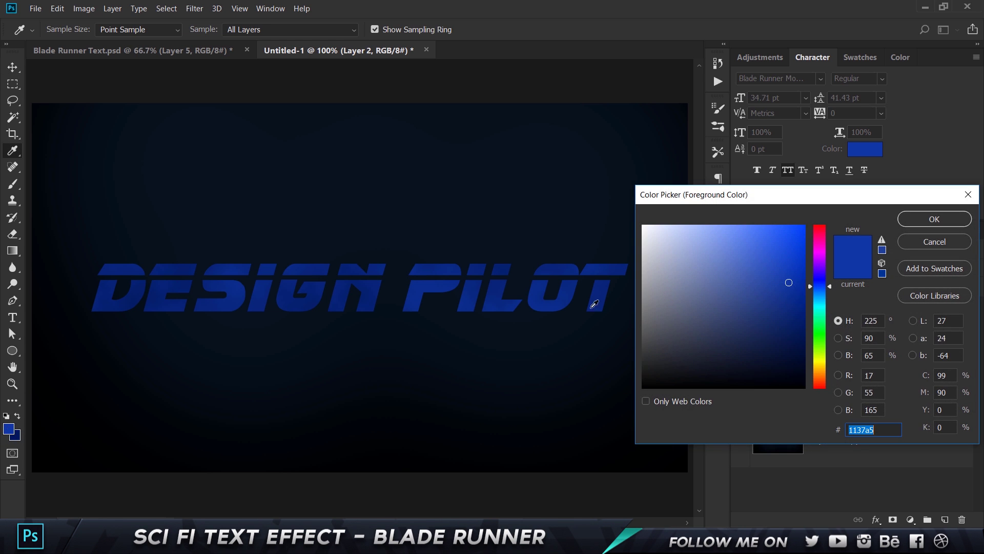
drag(776, 273, 778, 248)
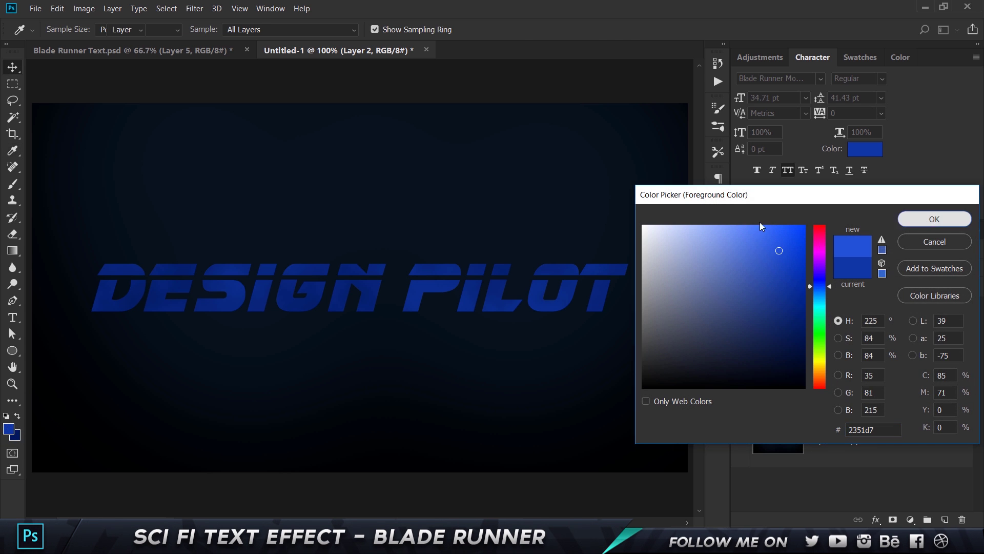
click(948, 219)
click(17, 435)
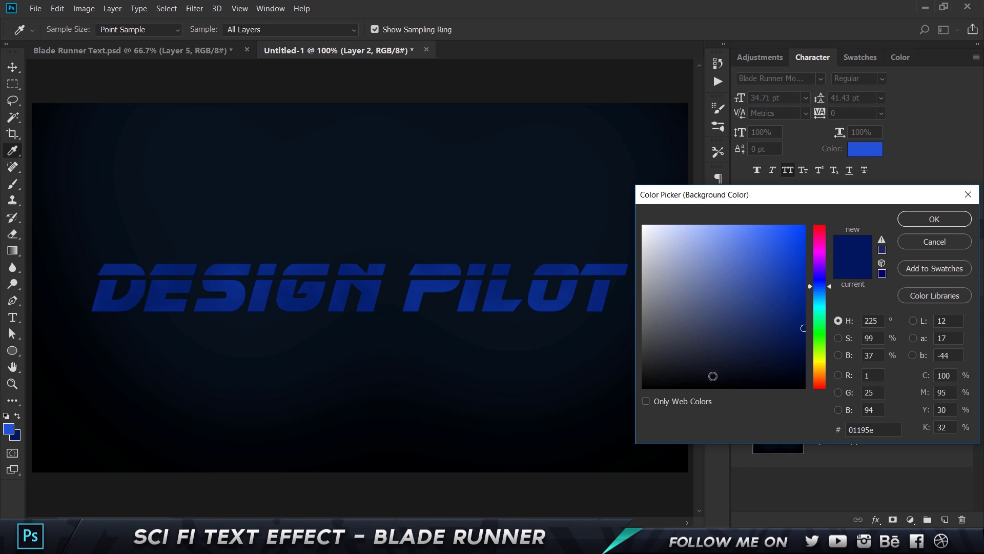
click(948, 221)
click(194, 8)
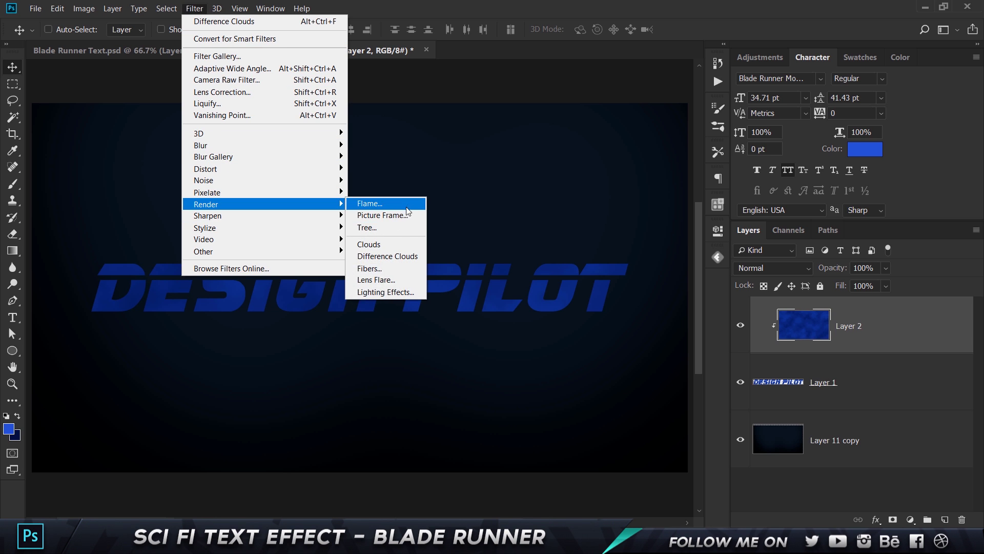
click(386, 246)
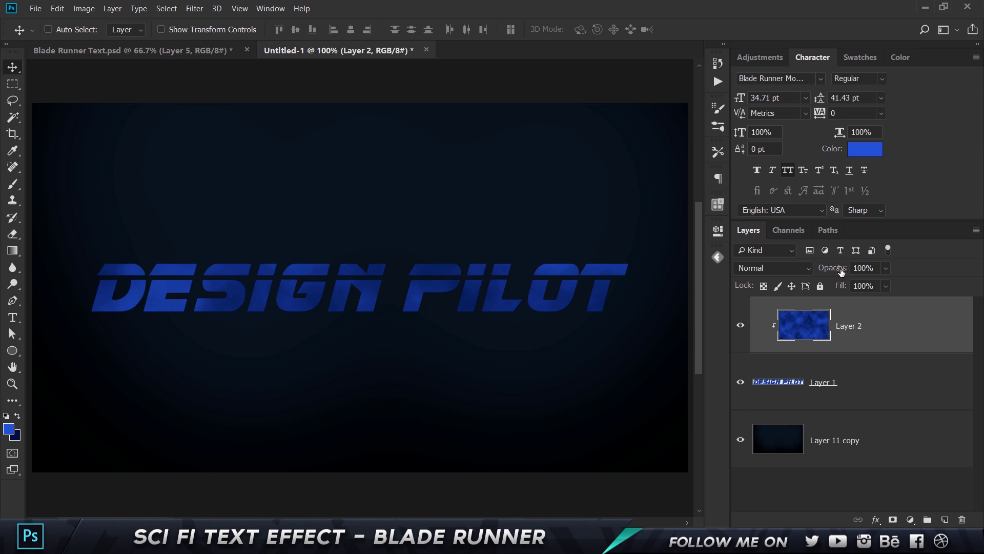
Erase the lower part of the clouds on Layer 2 with a soft eraser at size 500, sweeping below the title.
key(e)
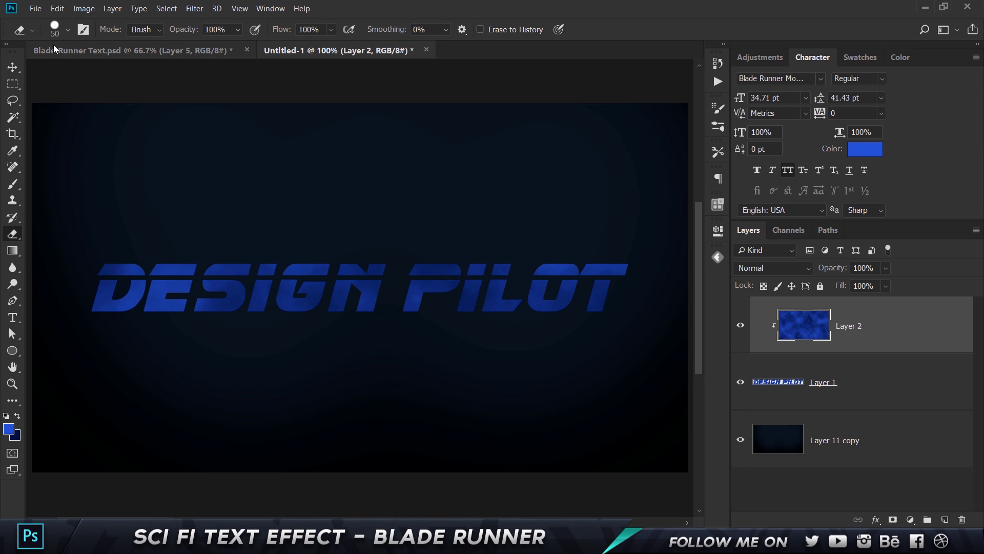
click(64, 31)
click(63, 128)
key(Return)
key(bracketright)
key(bracketright)
key(bracketright)
key(bracketright)
key(bracketright)
key(bracketright)
key(bracketright)
key(bracketright)
key(bracketright)
key(bracketright)
key(bracketright)
key(bracketright)
key(bracketright)
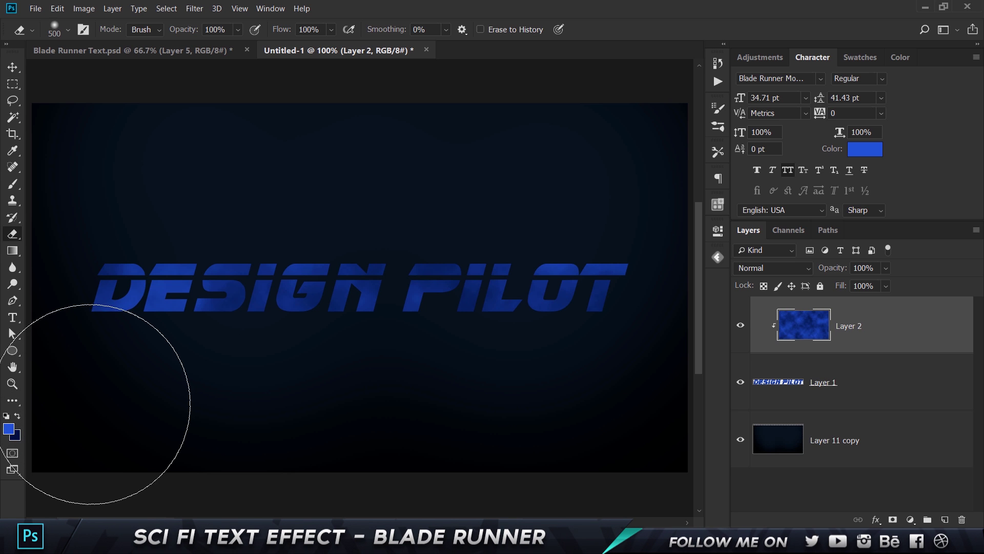
mouse_move(562, 406)
mouse_down()
mouse_move(606, 405)
mouse_move(368, 410)
mouse_move(626, 413)
mouse_up()
mouse_move(488, 418)
mouse_down()
mouse_move(321, 400)
mouse_move(109, 423)
mouse_up()
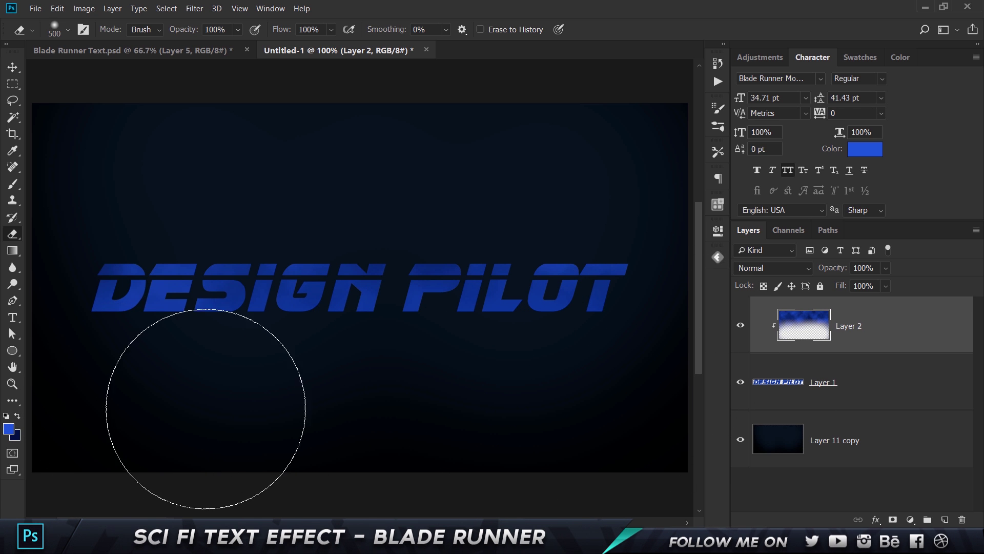
key(v)
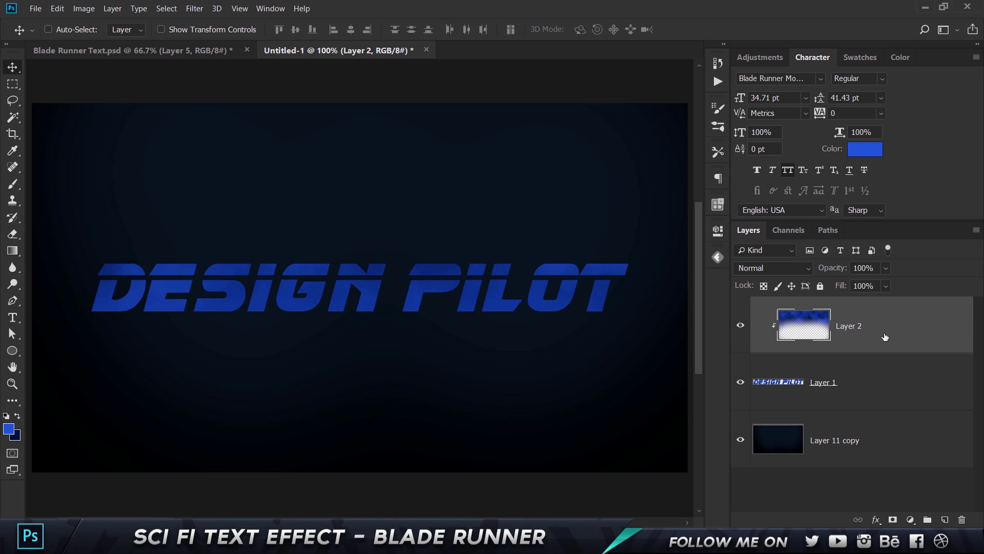
Duplicate Layer 2, clip the copy to the title, and move its clouds down and to the right over the letters.
key(ctrl+j)
key(ctrl+alt+g)
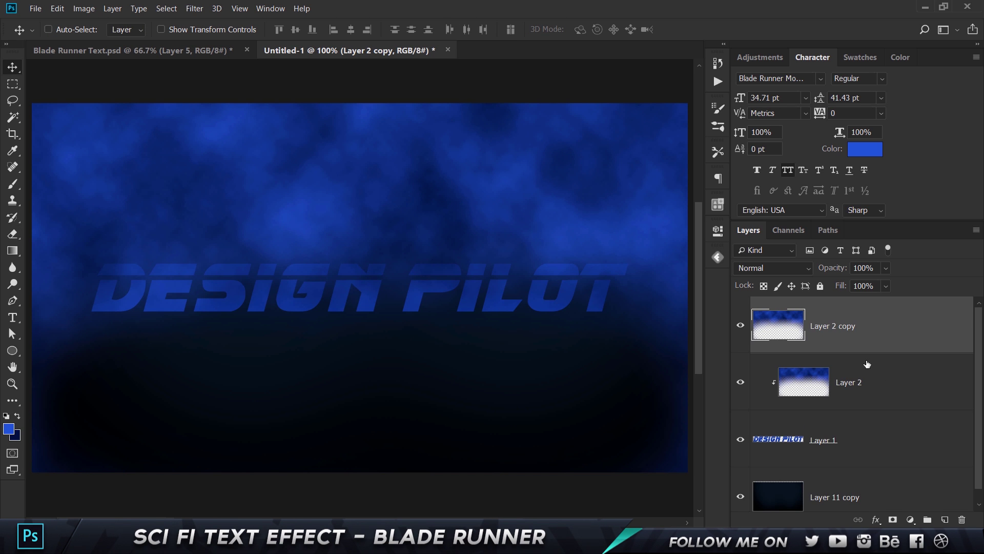
alt+click(855, 351)
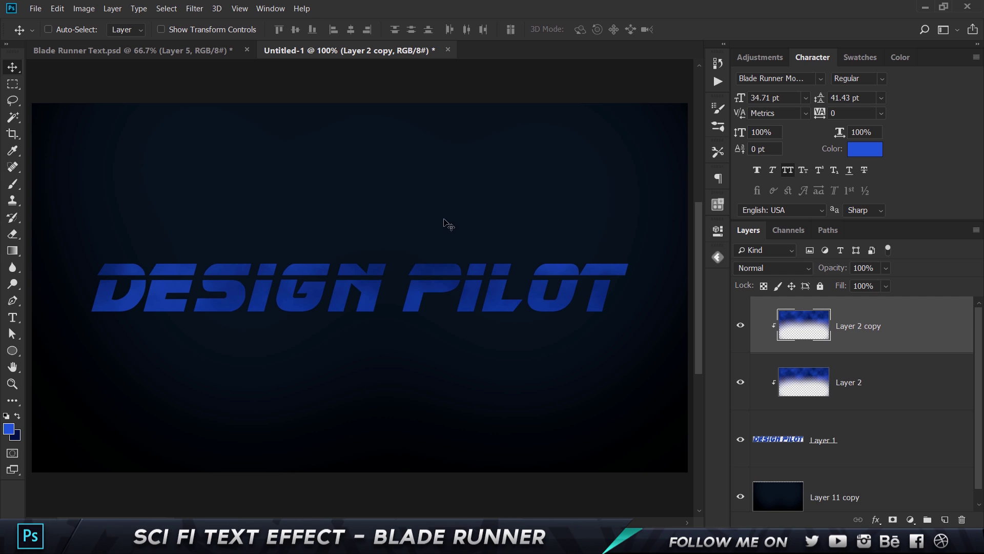
drag(441, 221, 459, 246)
drag(400, 250, 442, 252)
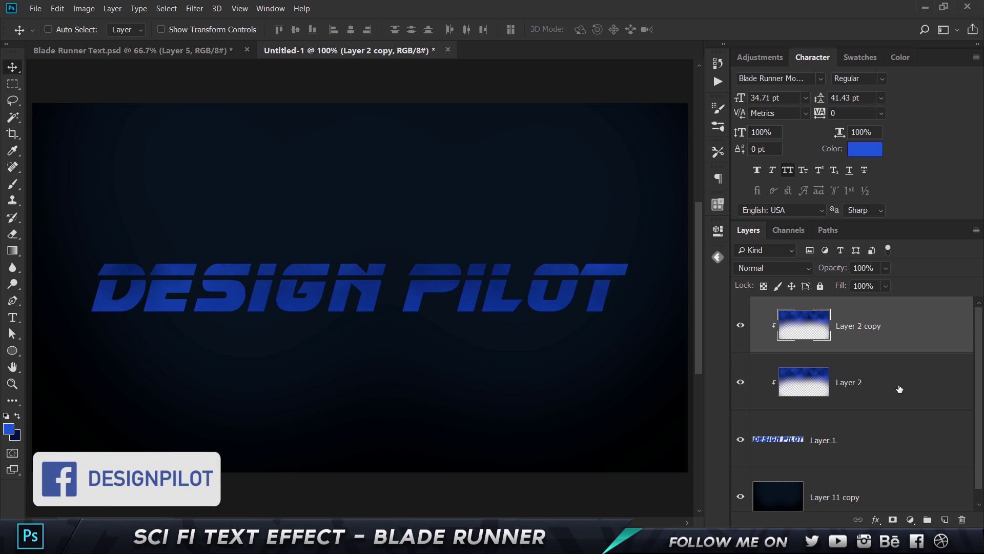
Inspect the white highlight spots and blend mode of Layer 7 in Blade Runner Text.psd, and return to the Untitled-1 document.
click(186, 50)
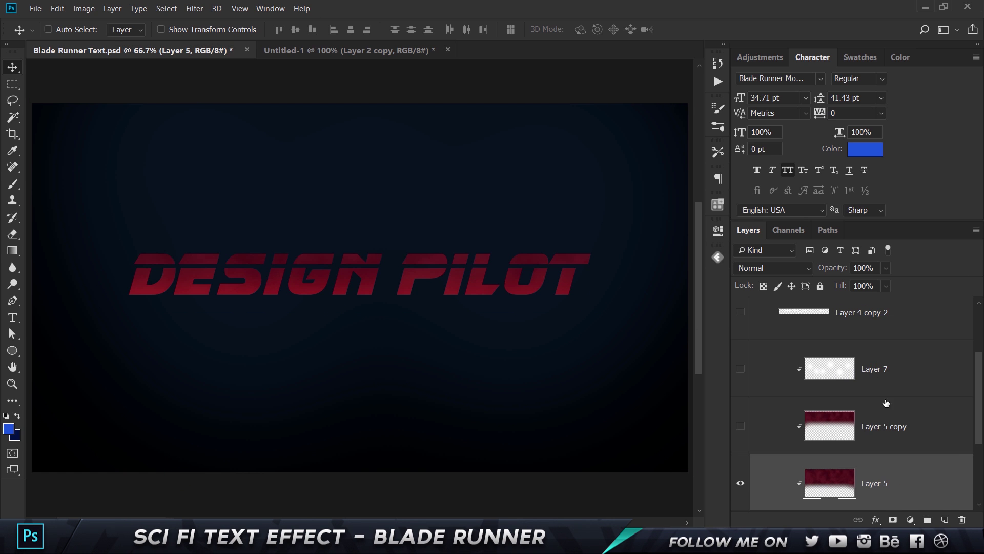
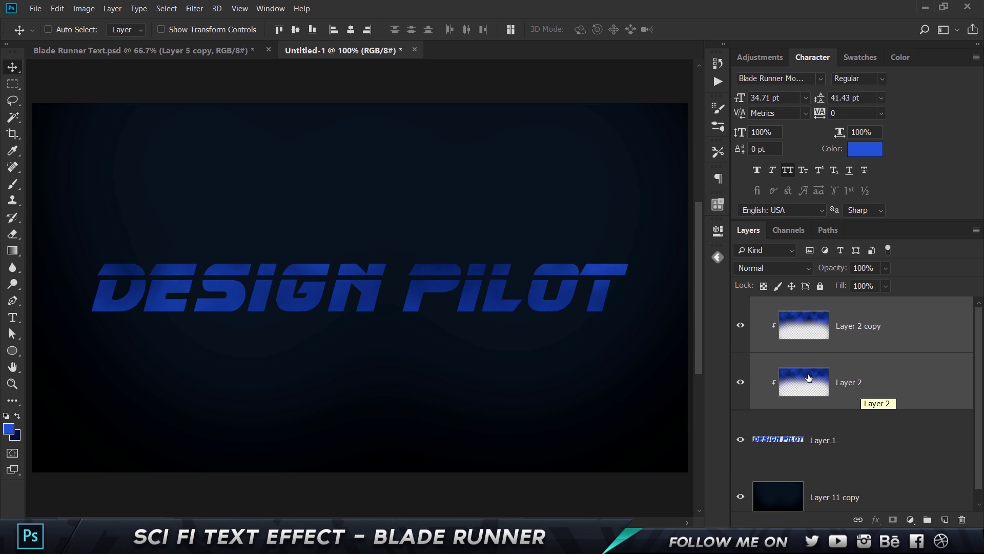
click(165, 49)
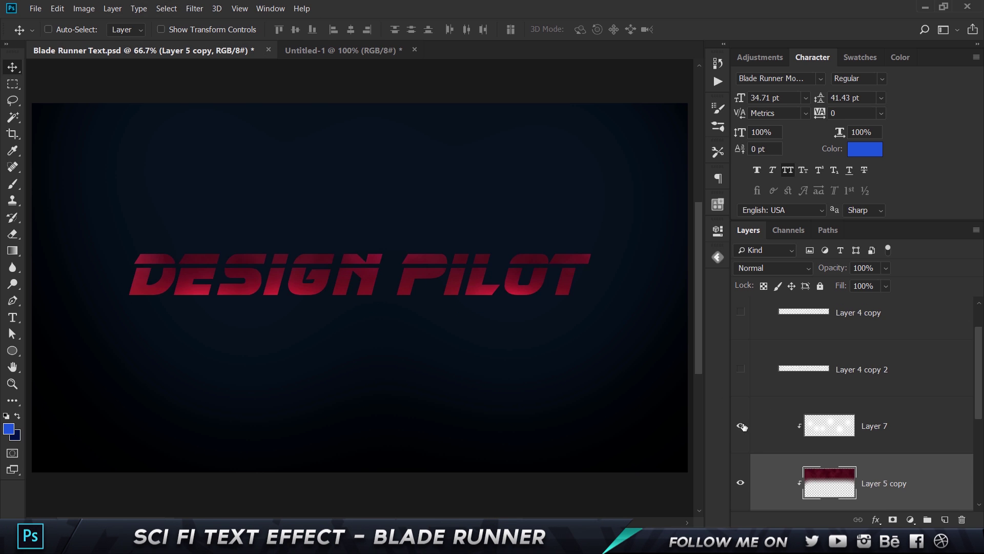
click(742, 426)
click(898, 409)
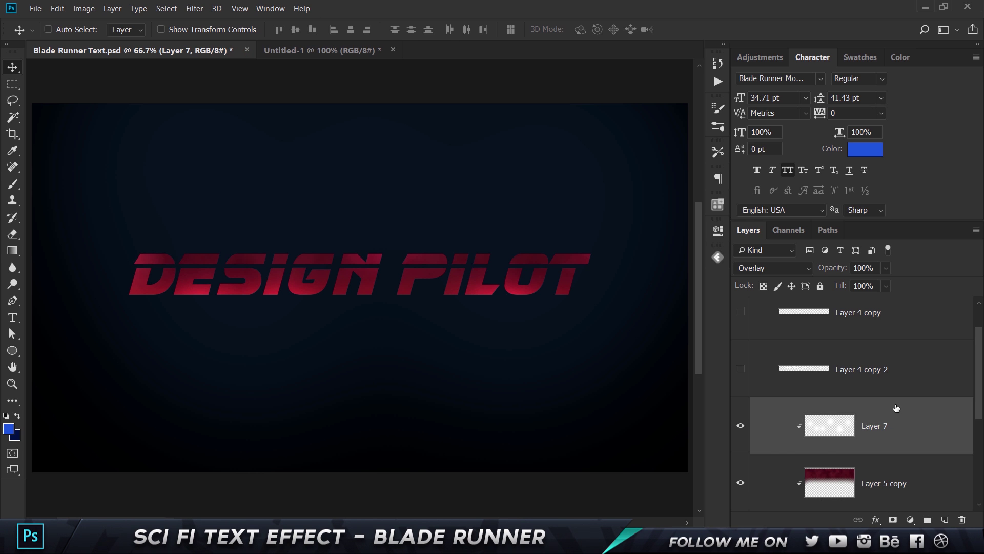
click(317, 53)
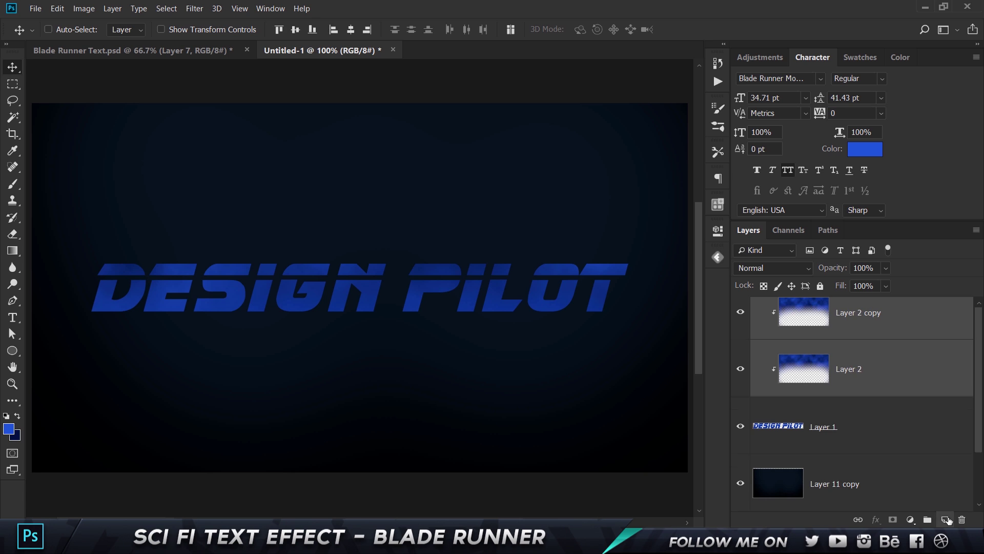
Add a new layer above Layer 2 copy and reduce the soft round brush to size 200.
click(945, 519)
key(b)
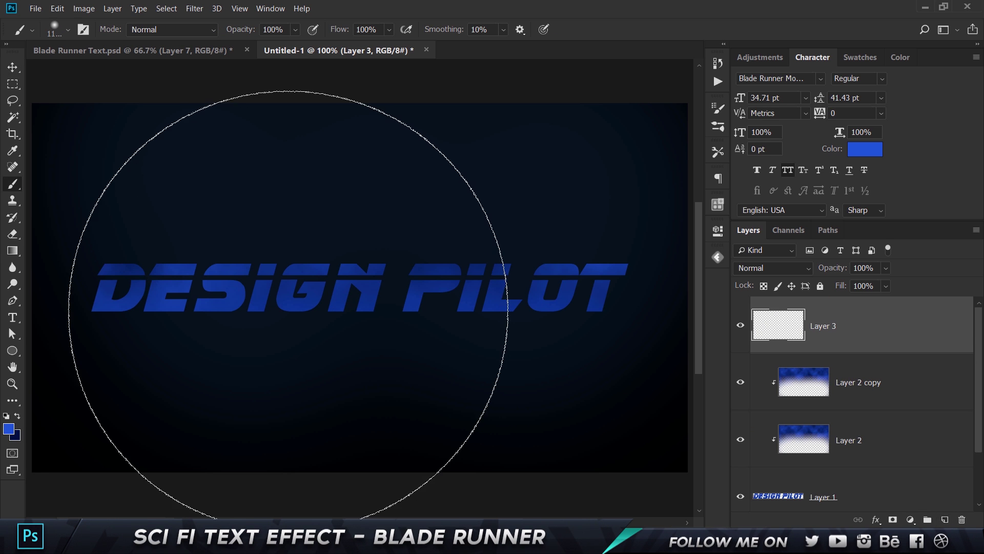
click(54, 29)
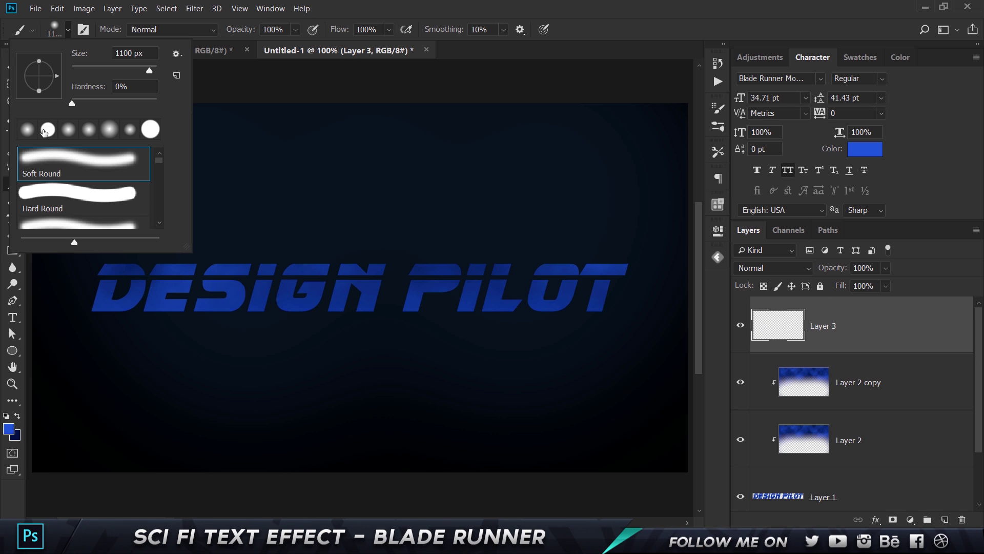
click(623, 5)
key(bracketleft)
key(bracketleft)
key(bracketleft)
key(bracketleft)
key(bracketleft)
key(bracketleft)
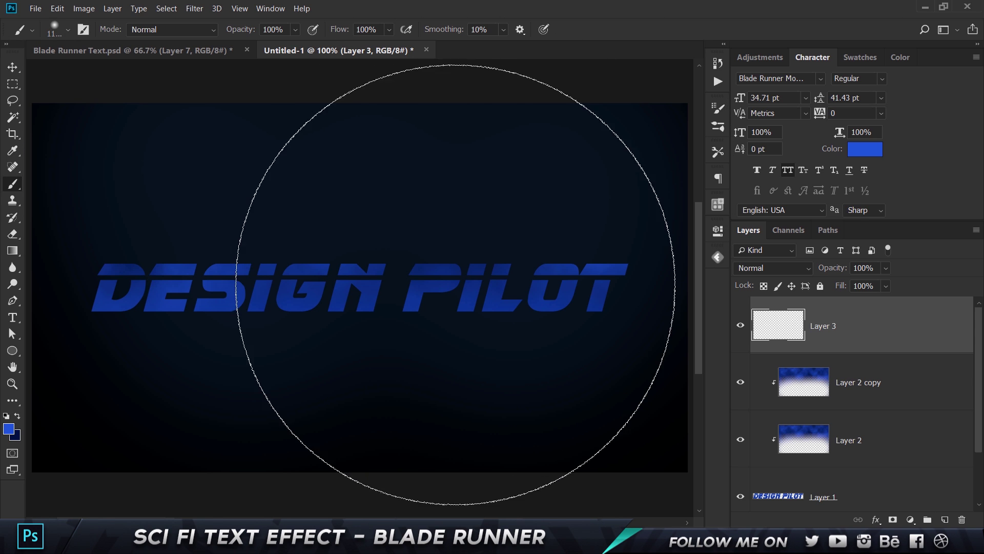
key(bracketleft)
key(bracketleft)
key(bracketleft)
key(bracketleft)
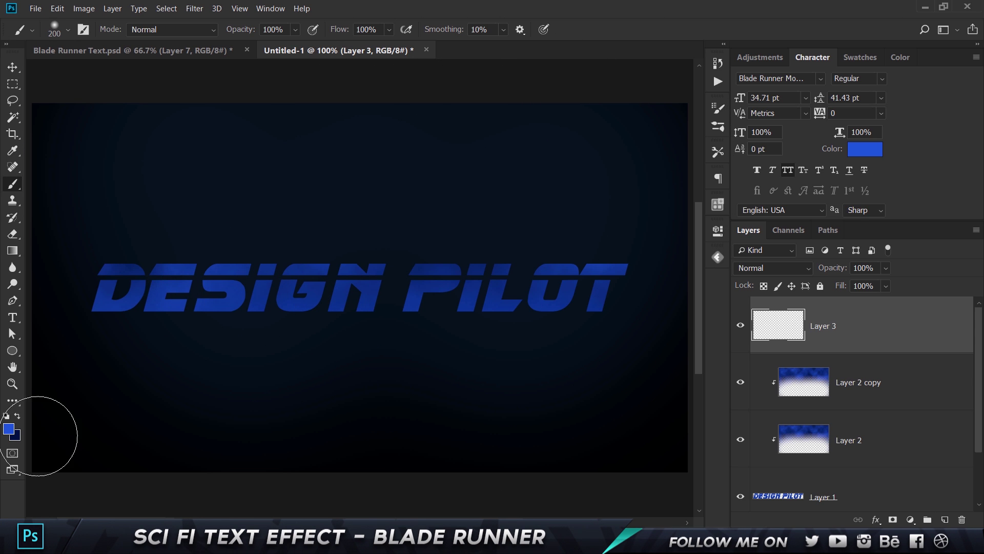
Set the foreground color to ffffff and dab six soft white spots alternately above and below the title on Layer 3.
click(8, 429)
text(ffffff)
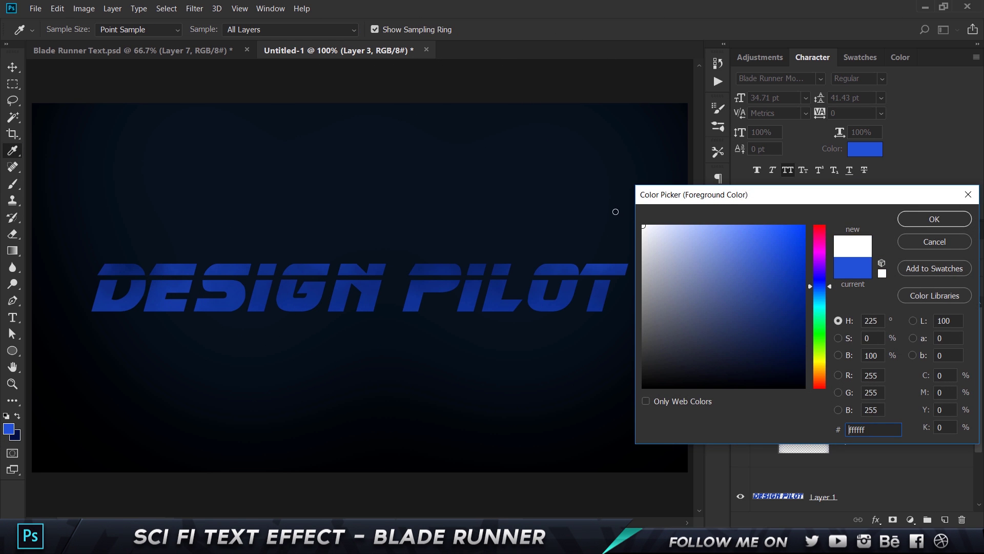
click(935, 219)
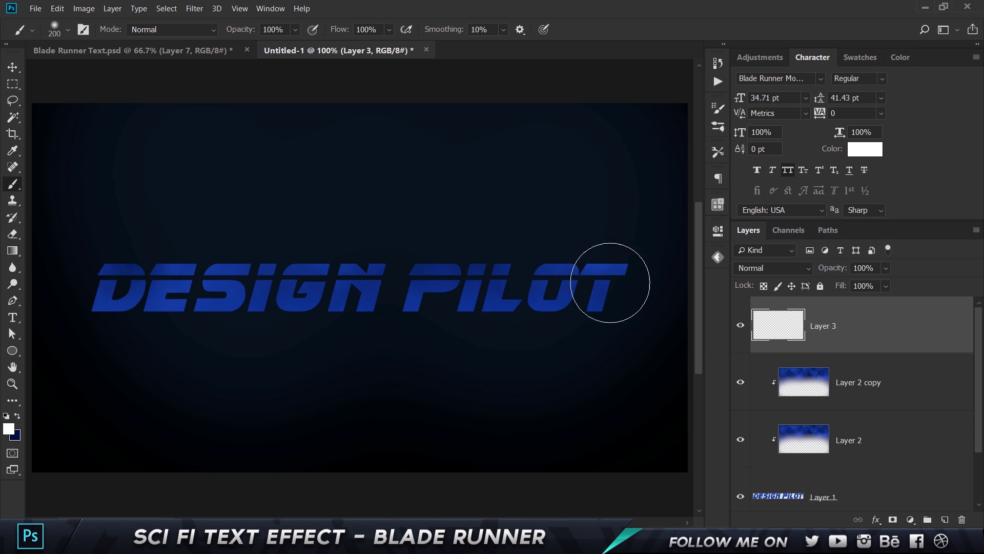
click(623, 257)
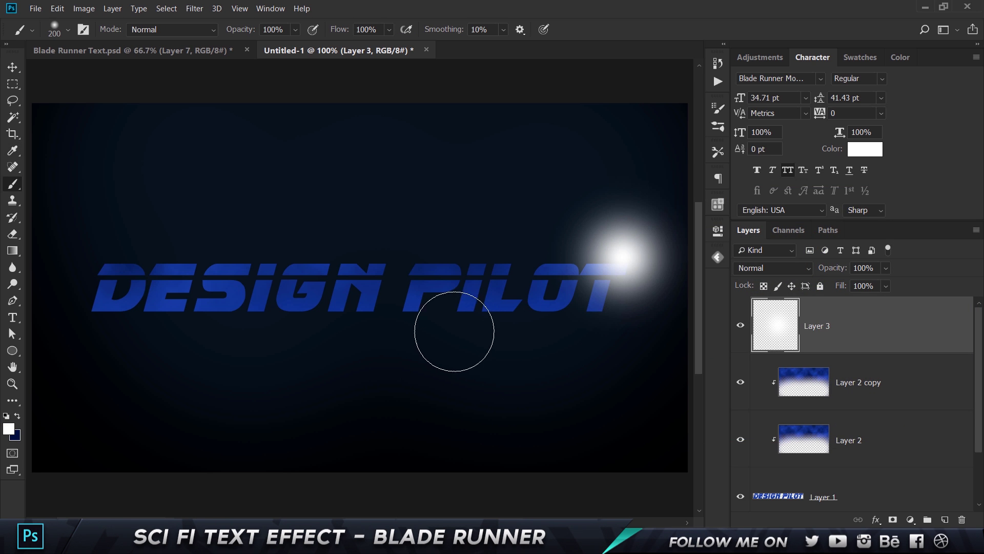
click(453, 330)
click(311, 250)
click(190, 329)
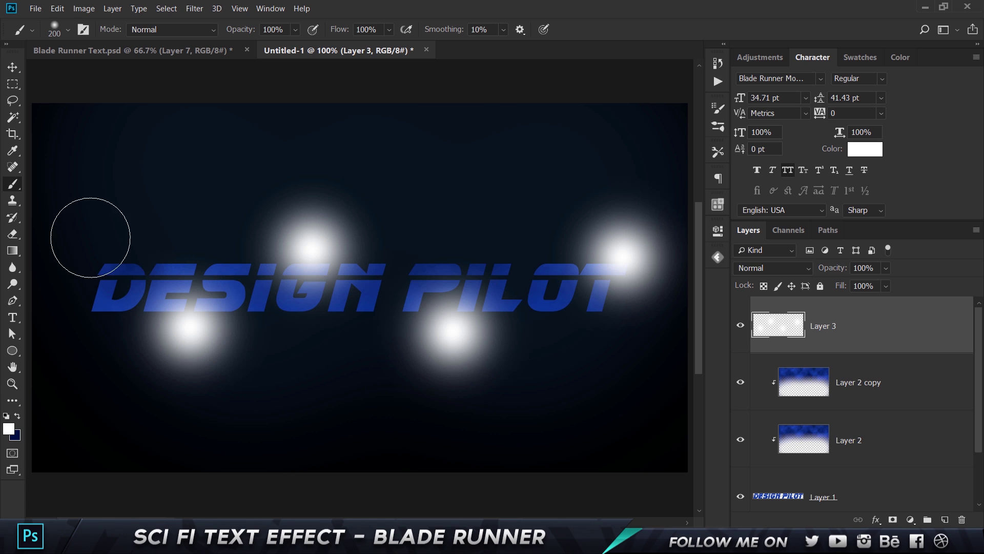
click(90, 234)
click(496, 225)
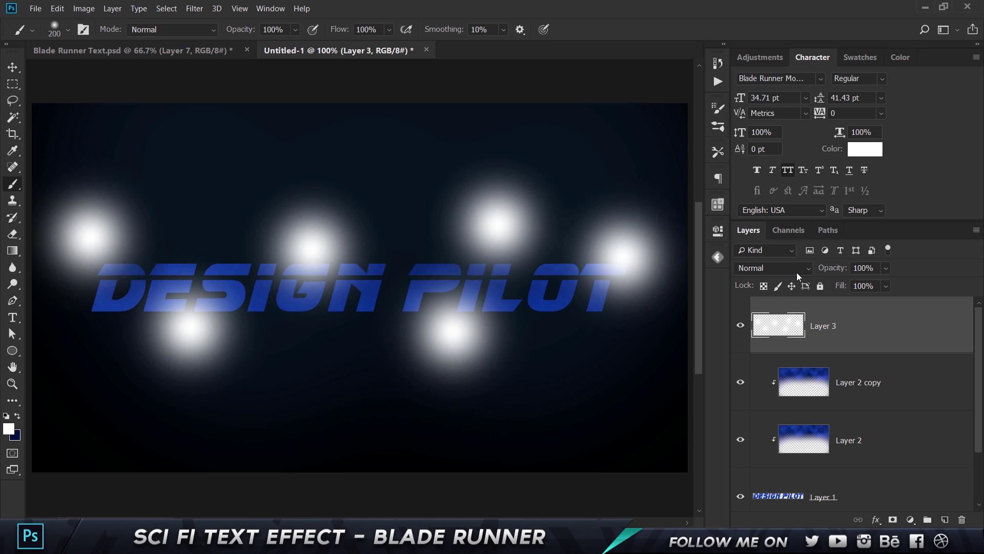
Set Layer 3 to Overlay blending, clip it to the title, and toggle its visibility to compare the effect.
click(773, 268)
click(774, 177)
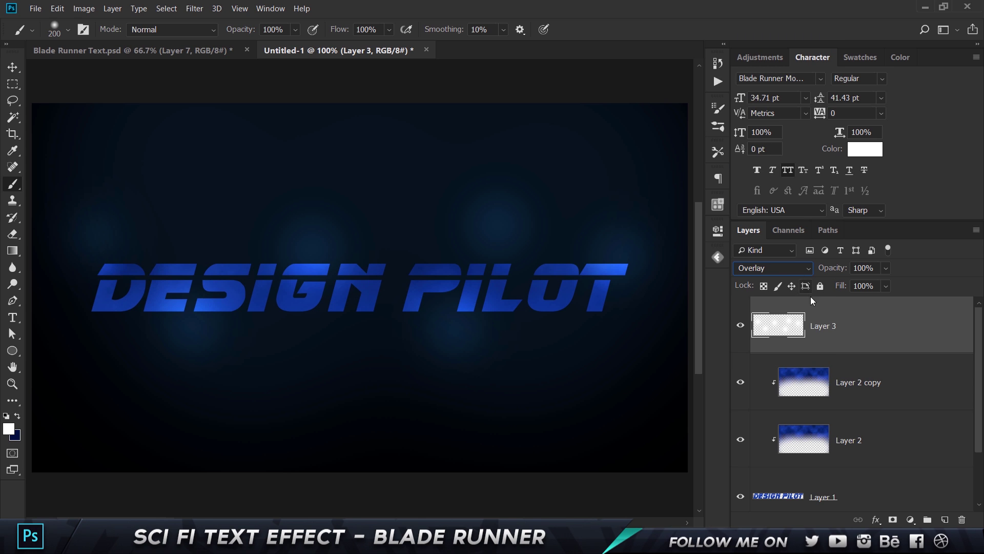
right_click(842, 337)
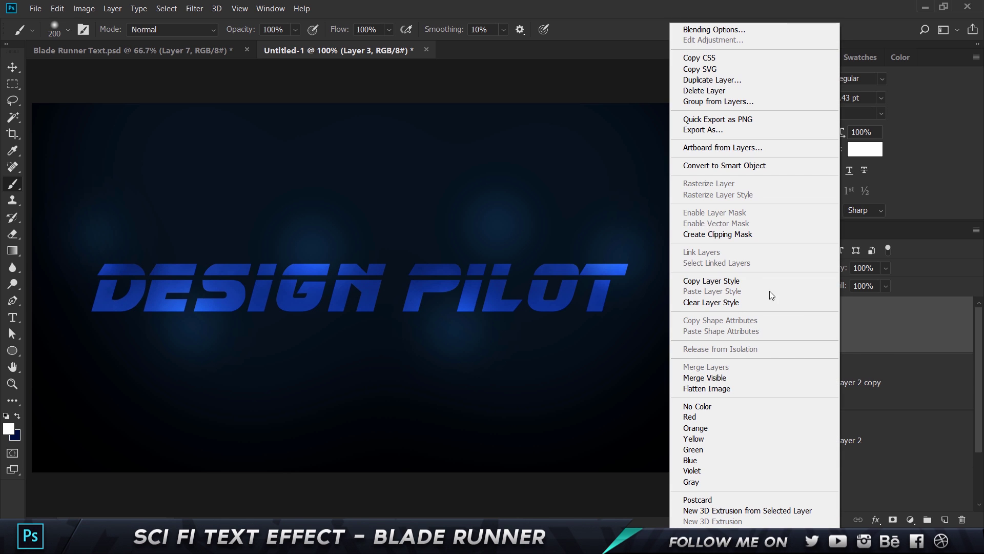
click(731, 239)
click(742, 326)
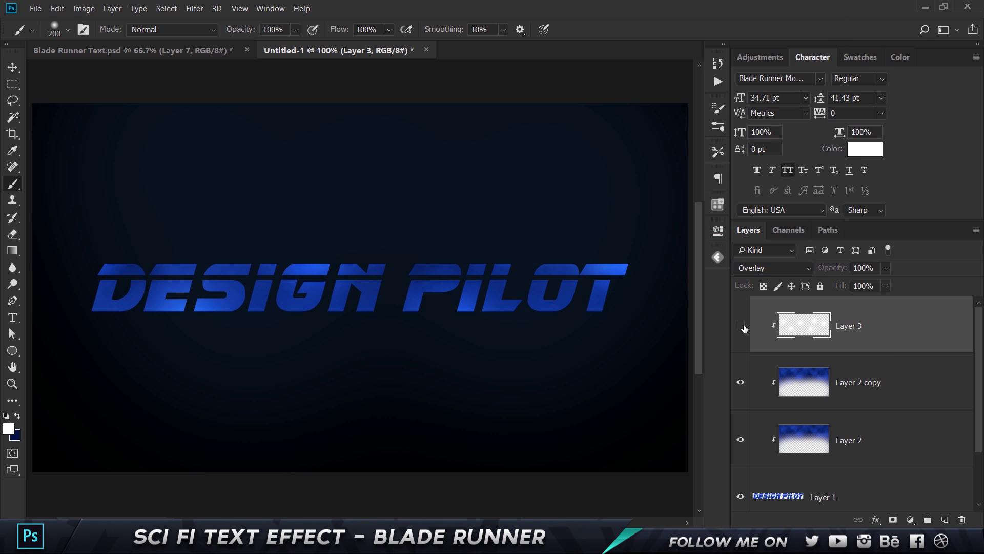
click(741, 326)
click(741, 326)
click(741, 326)
Duplicate Layer 3 as a second clipped highlight layer, and merge the two into one layer with Overlay blending.
key(ctrl+j)
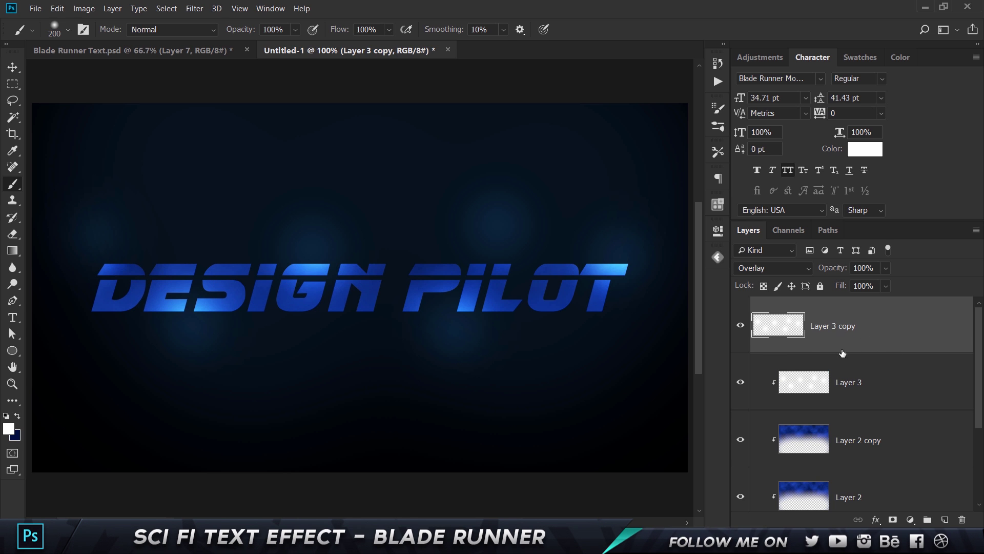
alt+click(850, 350)
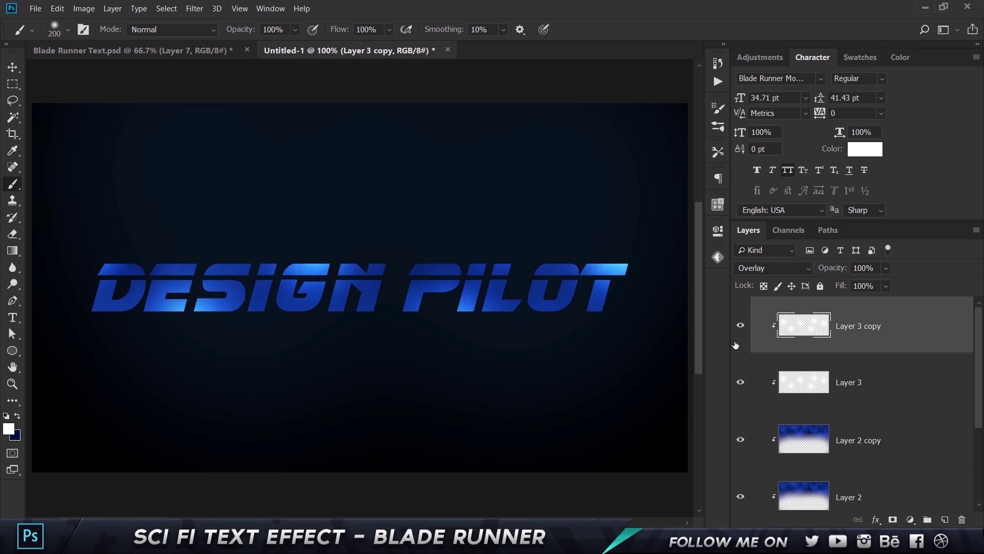
shift+click(882, 384)
key(ctrl+e)
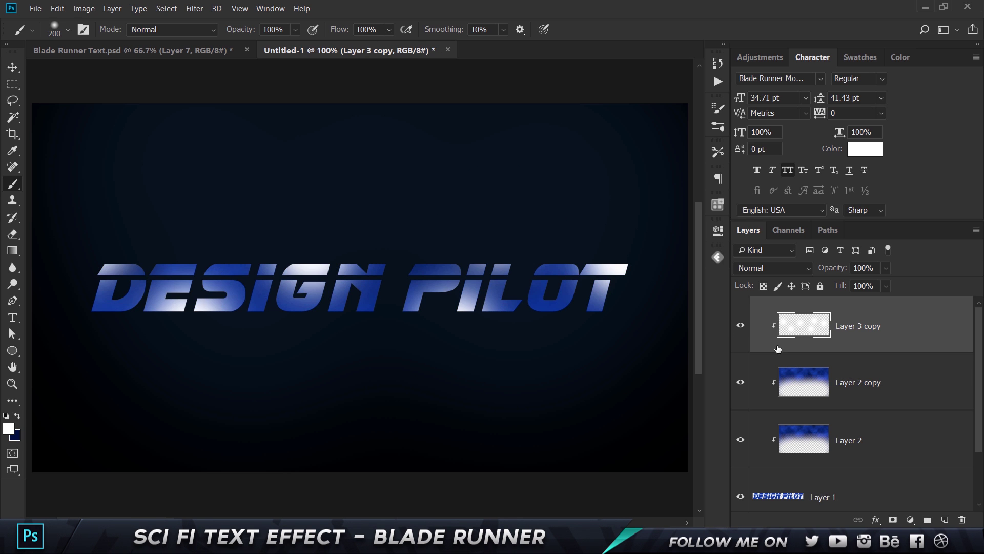
click(782, 269)
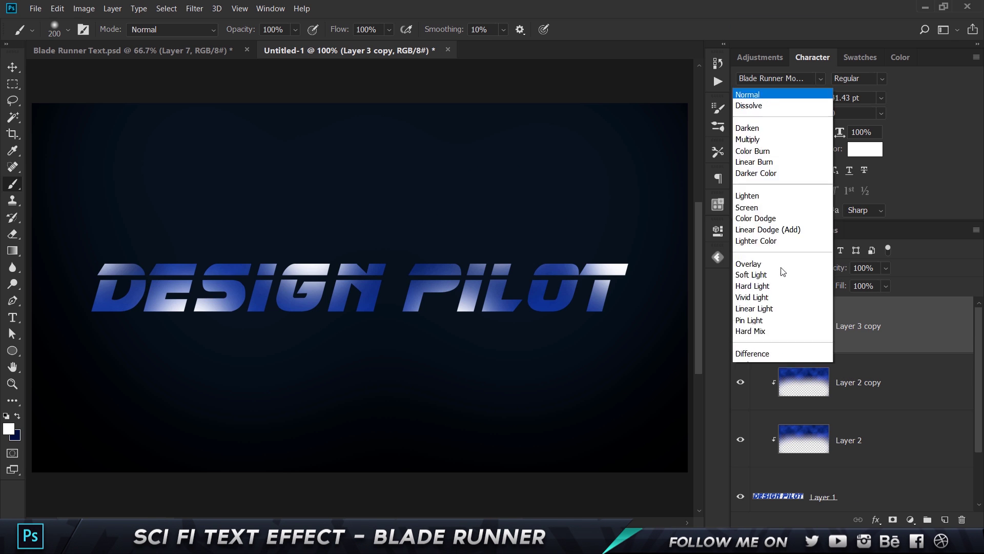
click(754, 176)
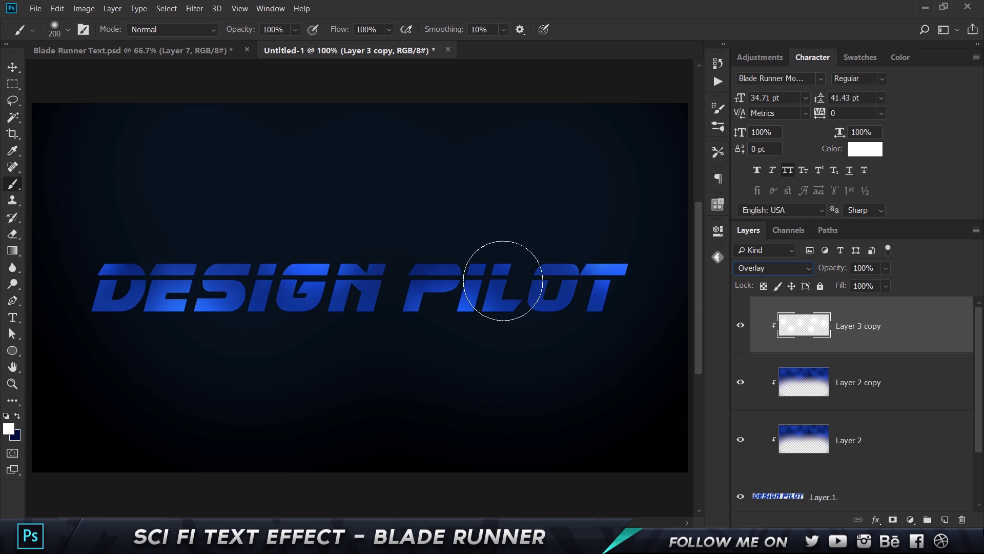
Rename the merged highlight layer to Glow and Layer 2 copy to CLouds 1.
scroll(848, 446, down, 1)
scroll(839, 325, up, 1)
double_click(851, 326)
text(Glow)
key(Return)
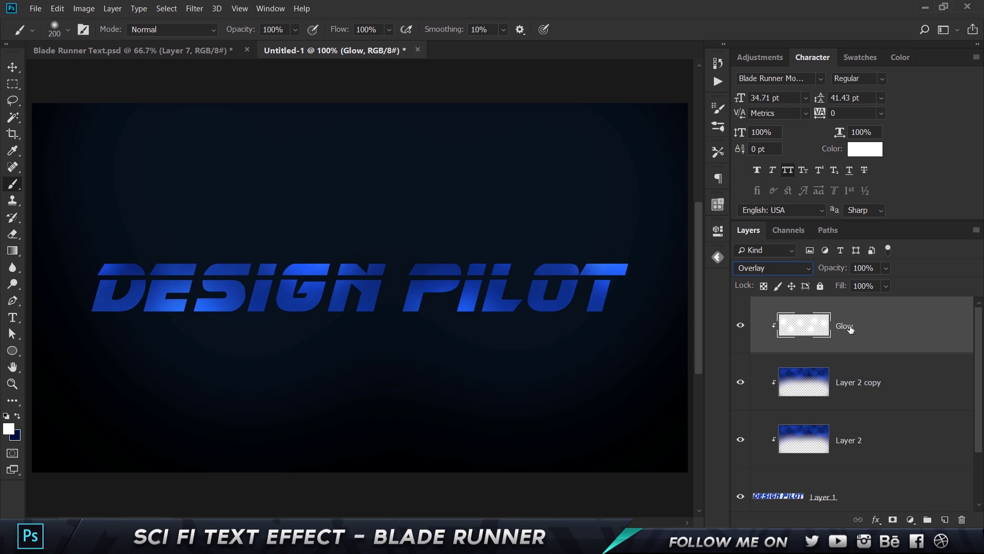
double_click(872, 382)
text(CLo)
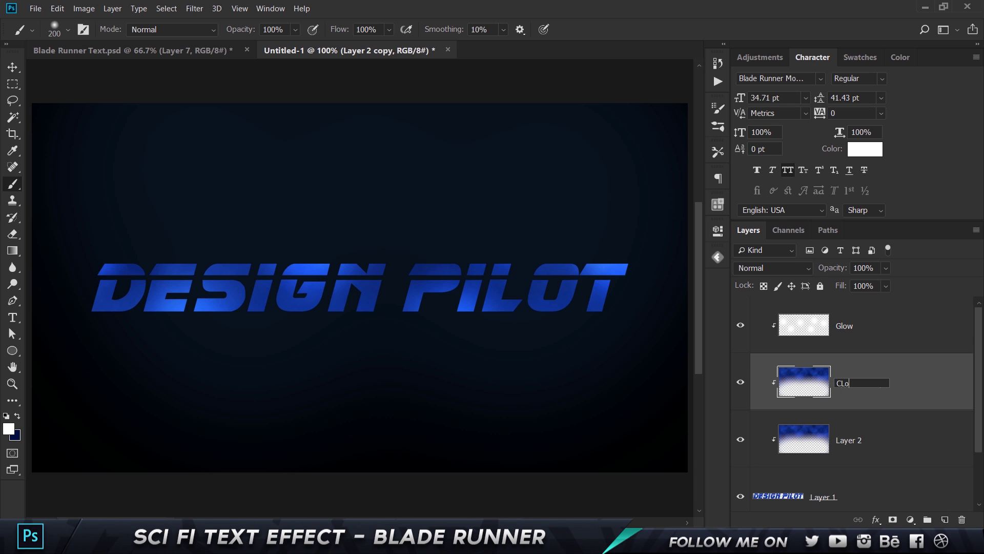
text(uds 1)
key(Return)
Rename Layer 2 to Clouds 2.
click(849, 446)
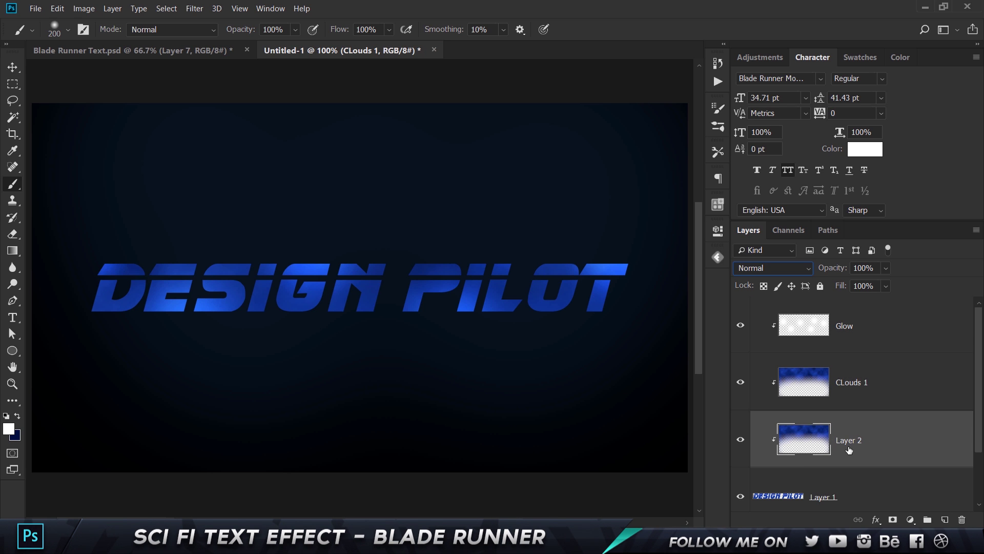
double_click(850, 442)
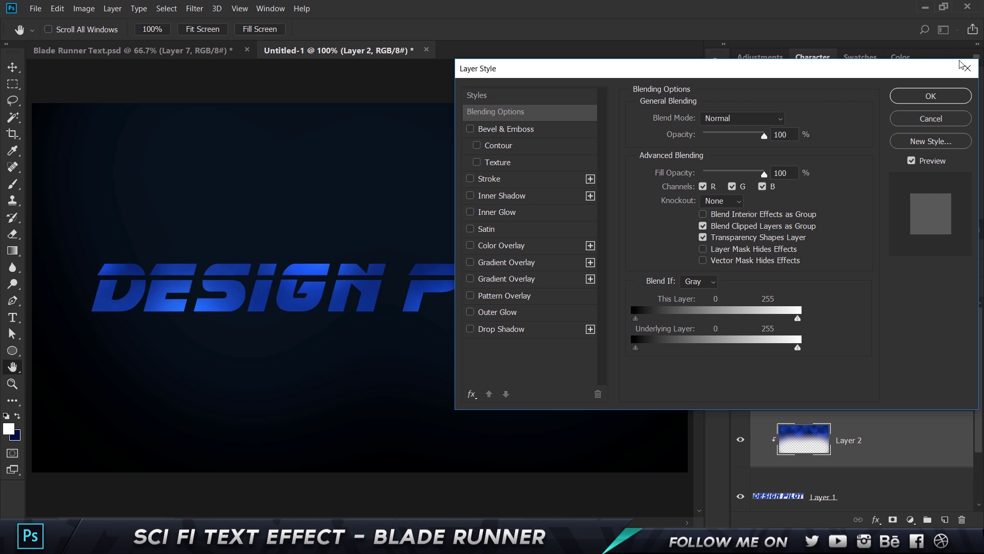
click(931, 118)
double_click(849, 439)
text(C)
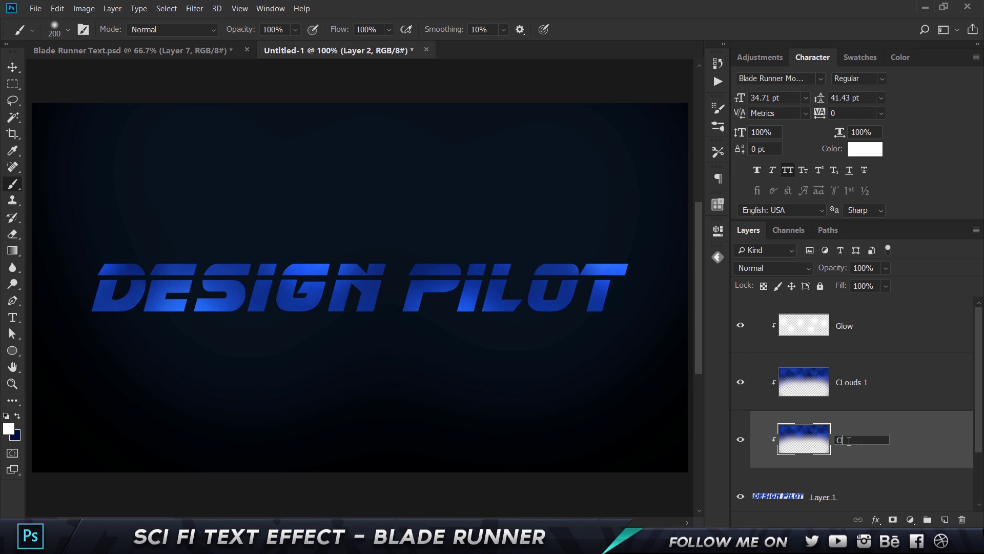
text(louds 2)
key(Return)
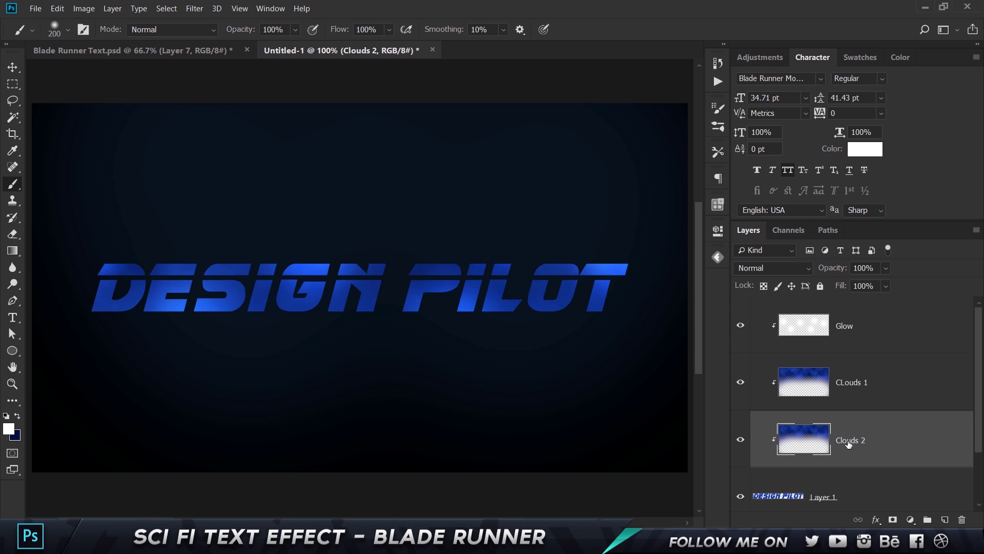
Examine the letter outlines in Blade Runner Text.psd by toggling the Layer 4 copies, and return to the Untitled-1 document.
click(156, 51)
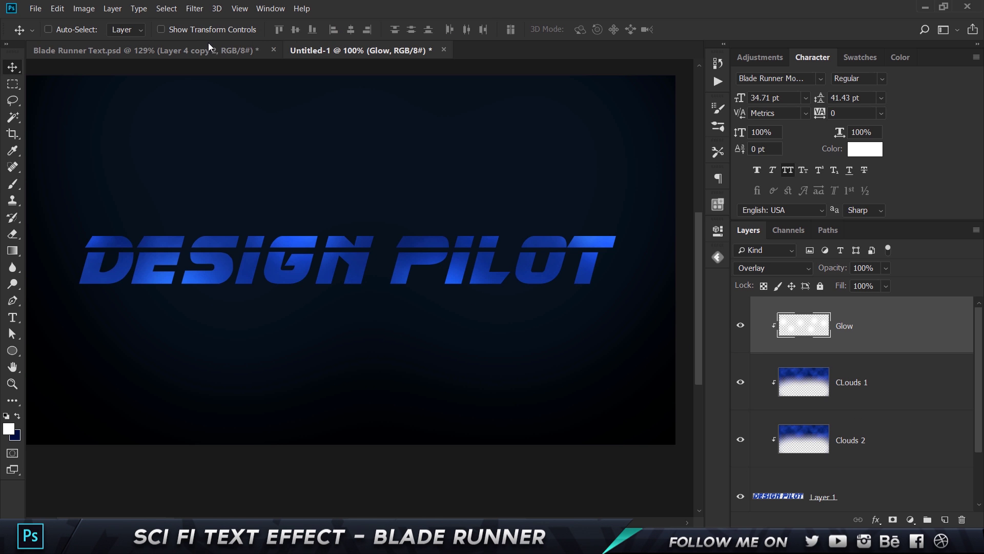
click(208, 43)
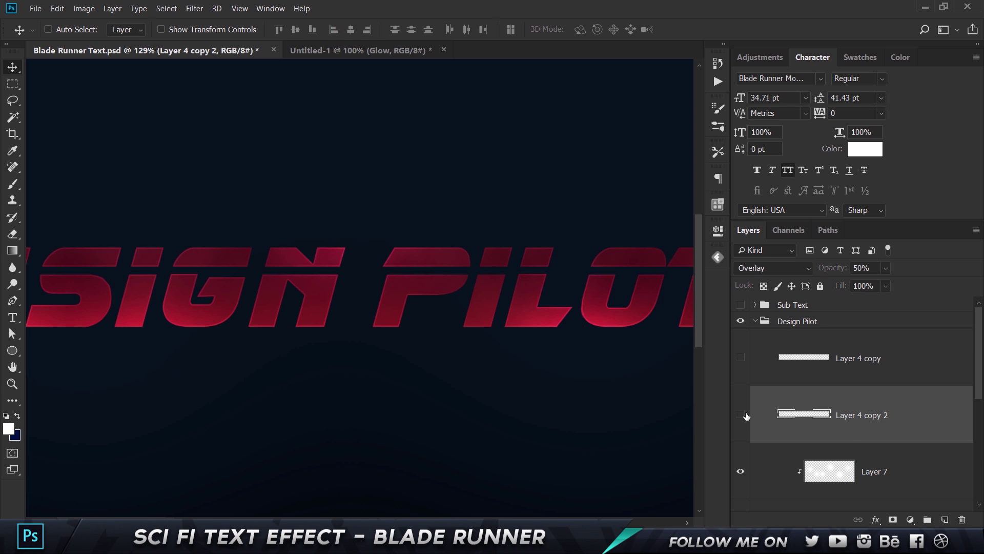
click(741, 359)
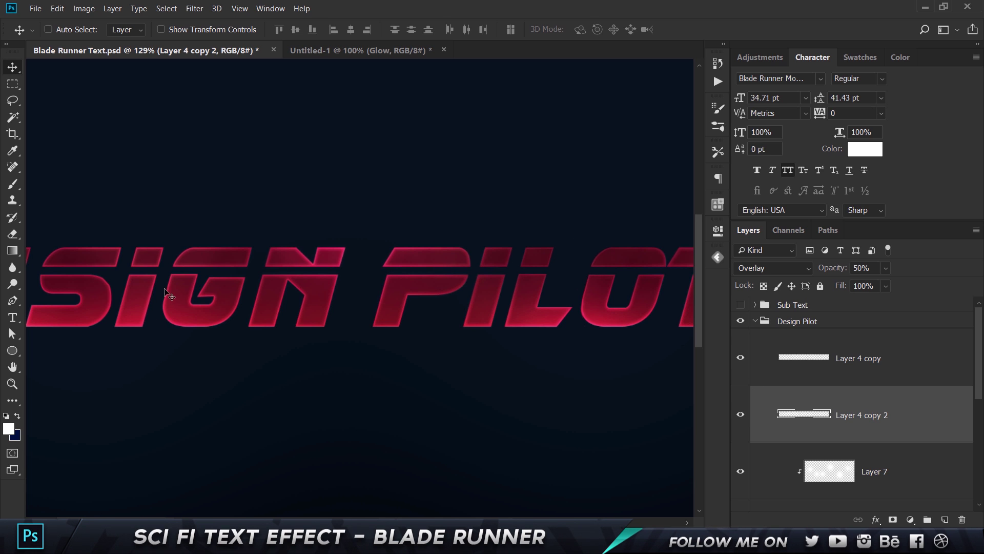
click(741, 354)
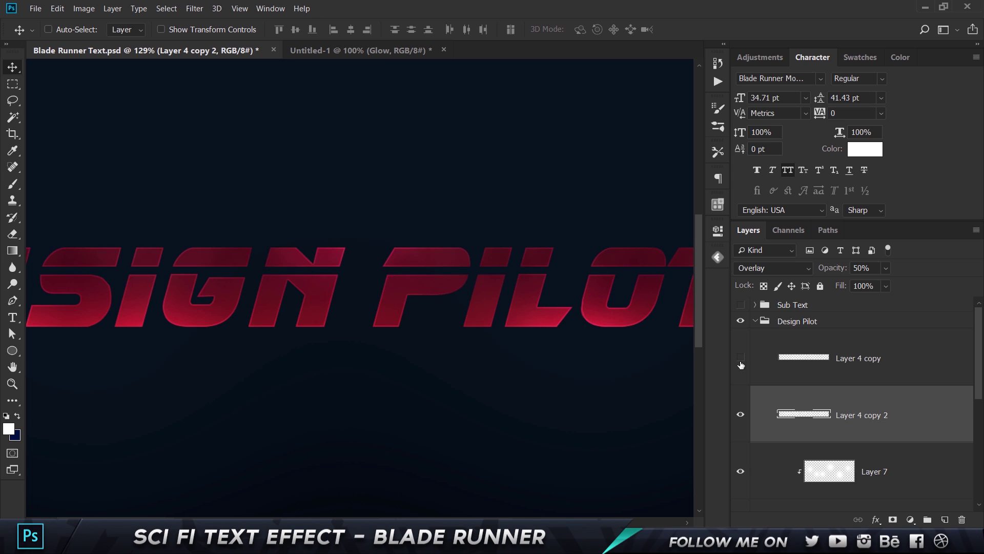
click(383, 53)
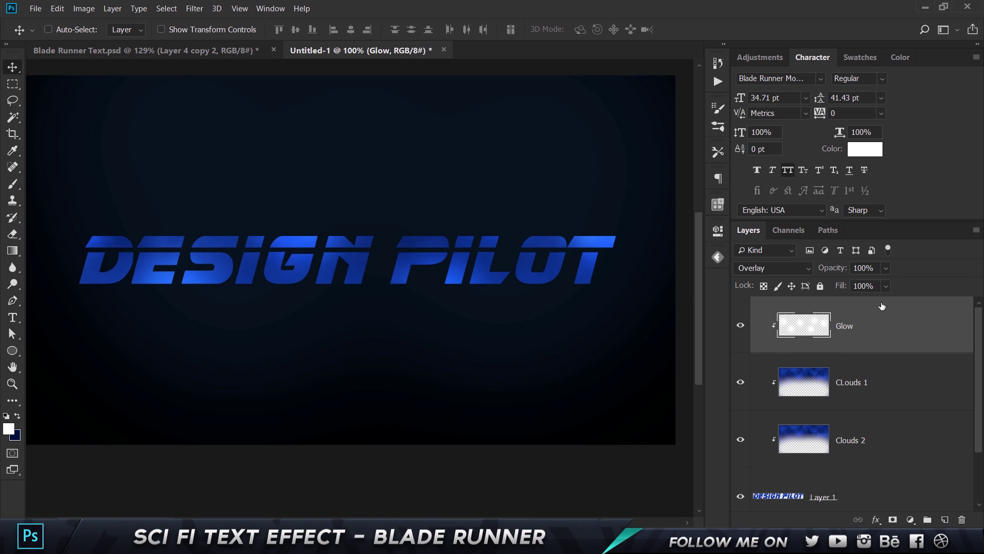
Add an empty layer above Glow and delete it again.
click(945, 519)
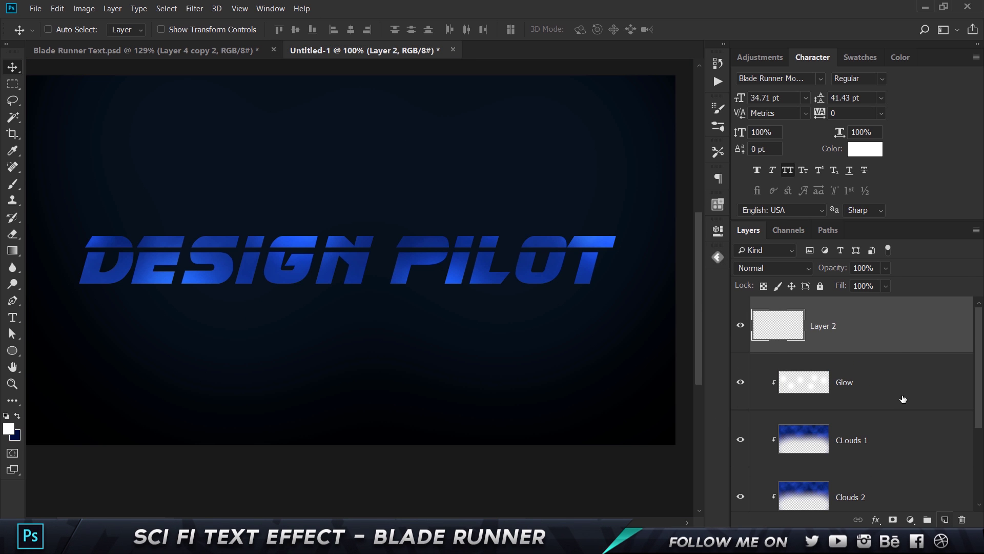
key(Delete)
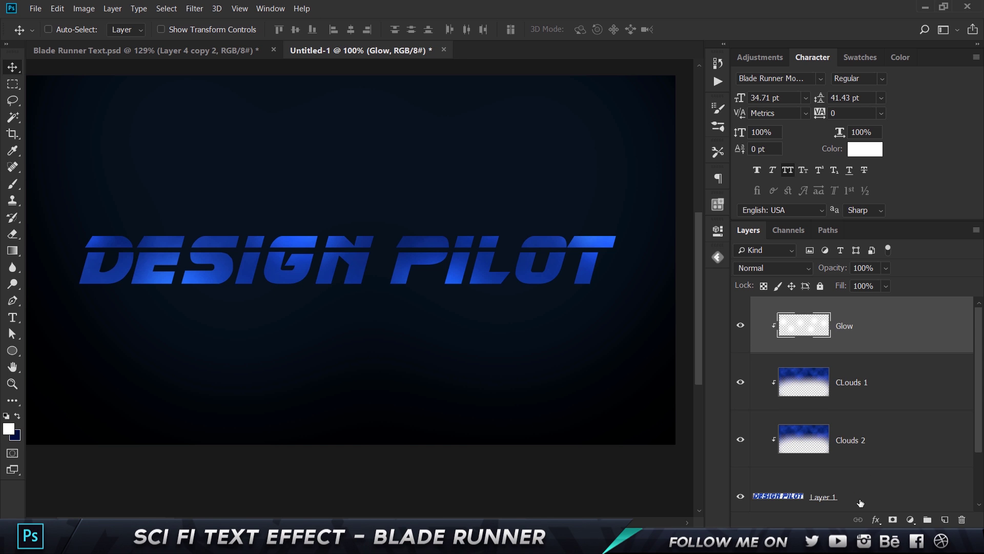
Duplicate Layer 1 and move the copy above the Glow layer.
click(861, 503)
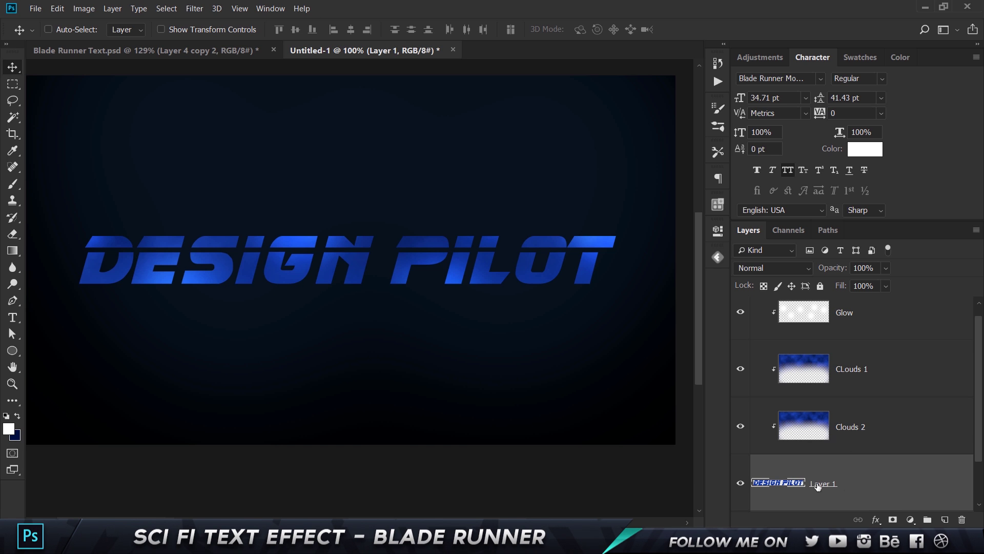
key(ctrl+j)
drag(887, 482, 875, 306)
Clip the Glow, CLouds 1 and Clouds 2 layers to Layer 1 again.
click(859, 383)
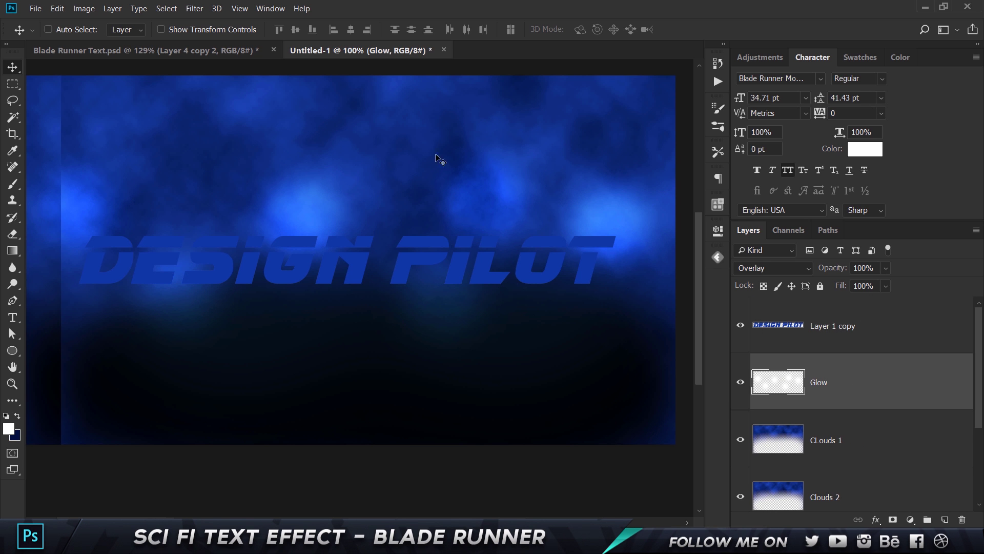
scroll(851, 308, down, 2)
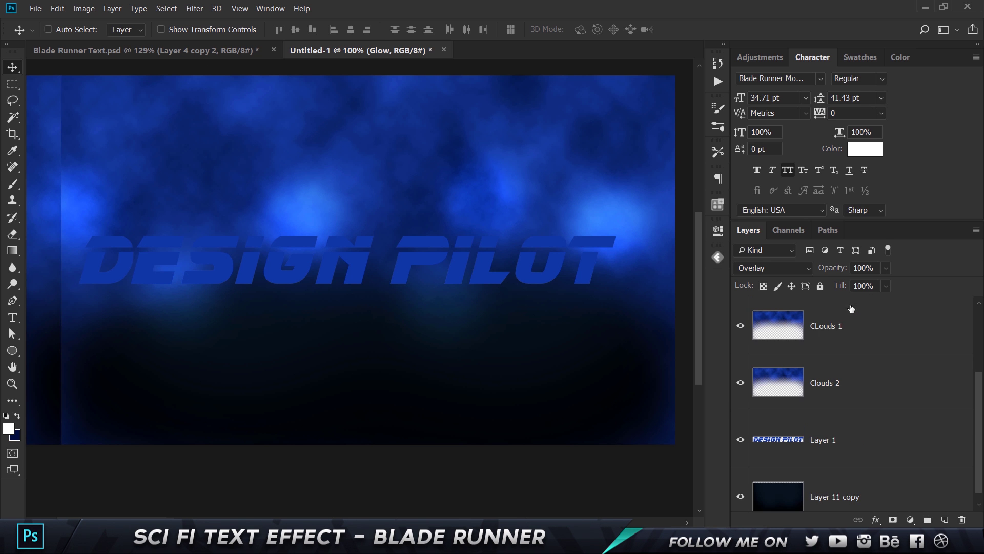
shift+click(852, 384)
right_click(862, 345)
click(744, 234)
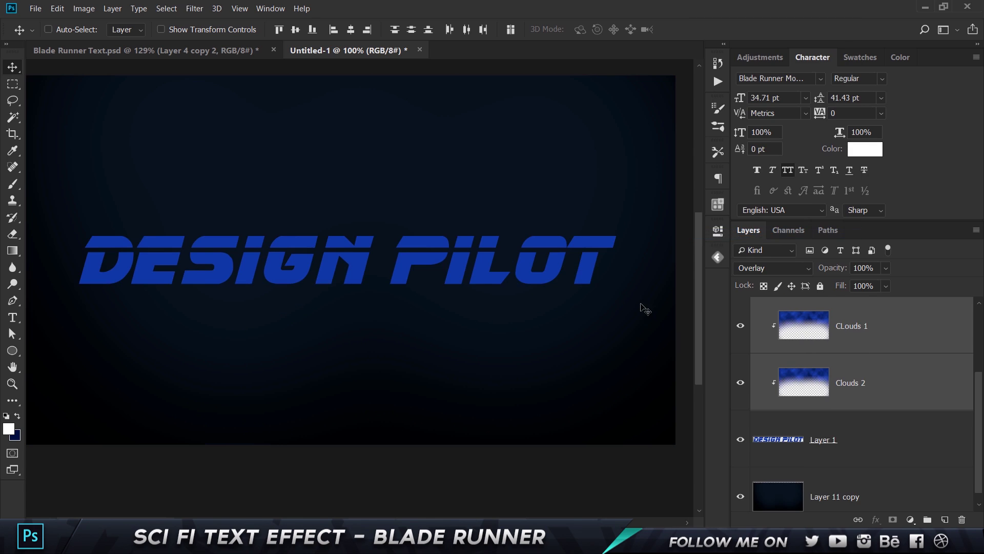
Rename the Layer 1 copy layer to Thin Glow.
scroll(891, 391, up, 2)
double_click(823, 327)
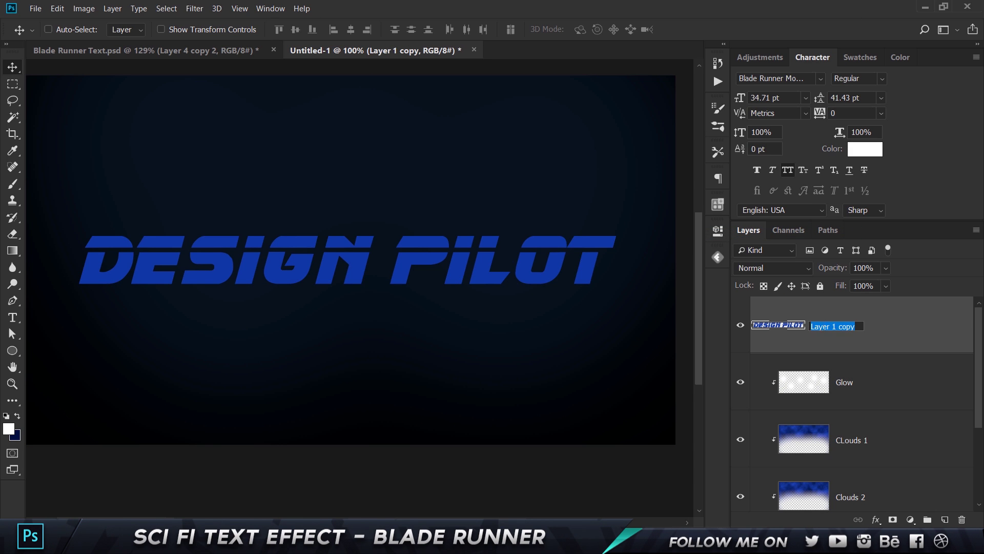
text(Thing)
text(low)
key(Return)
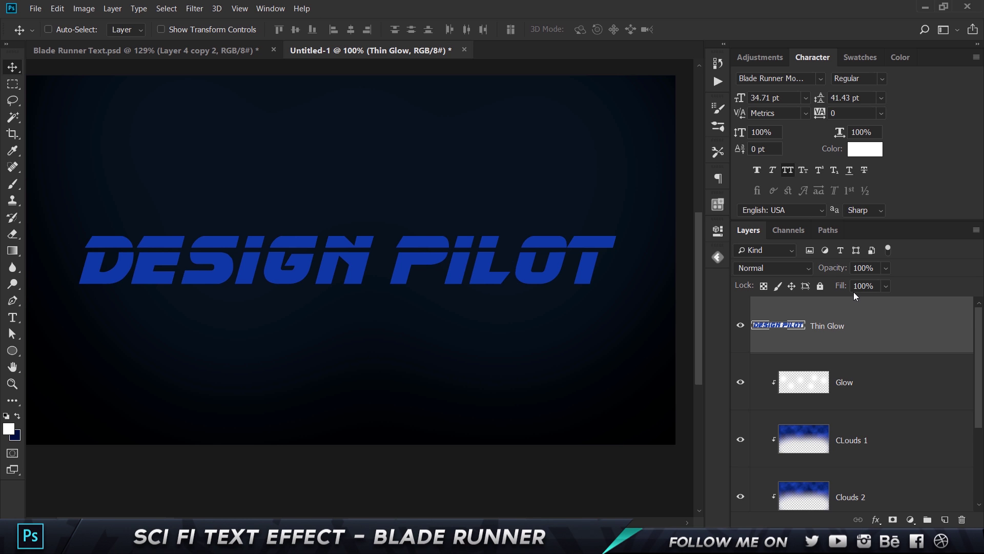
Add a white 2 px Stroke to the Thin Glow layer, positioned Inside, with Overlay blend mode and 100% opacity.
double_click(825, 302)
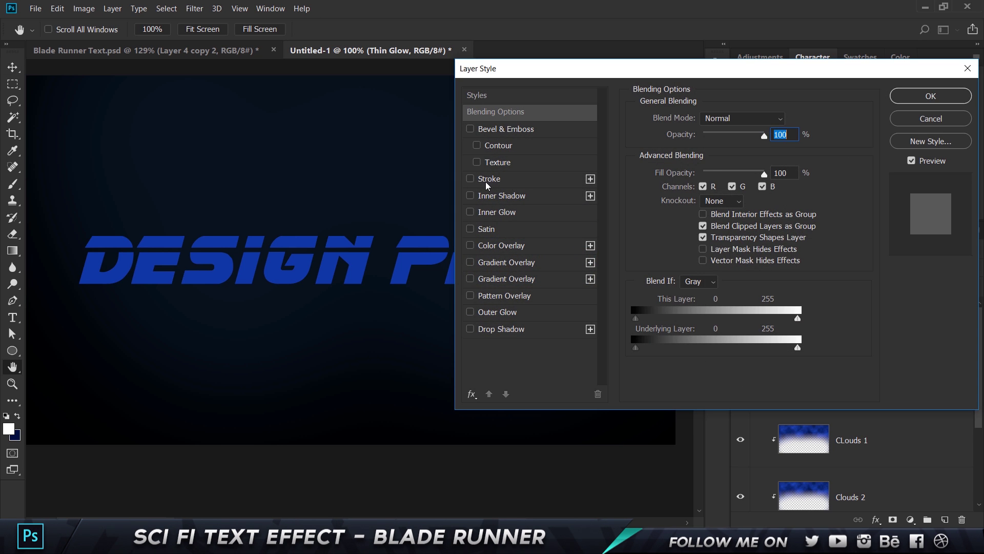
click(487, 180)
click(729, 134)
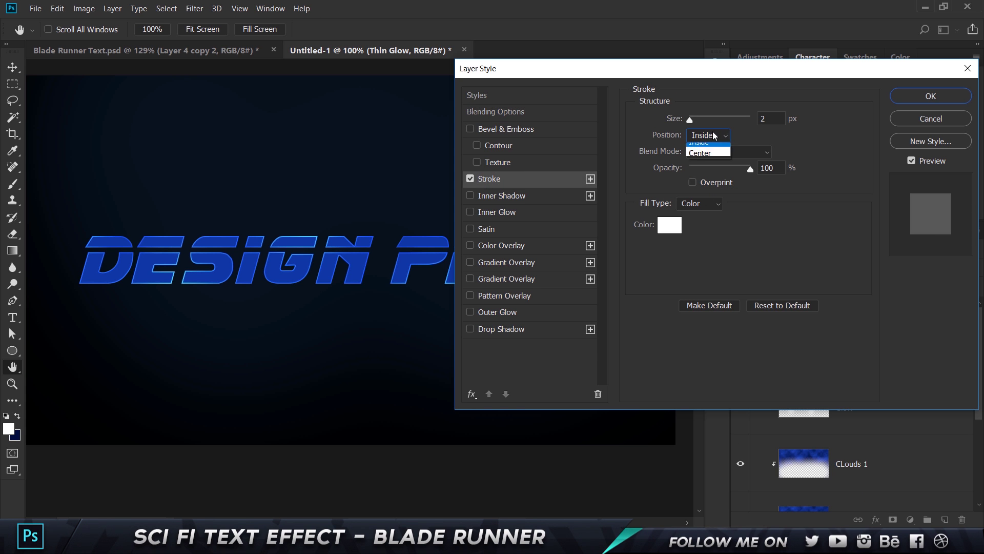
click(714, 150)
click(715, 154)
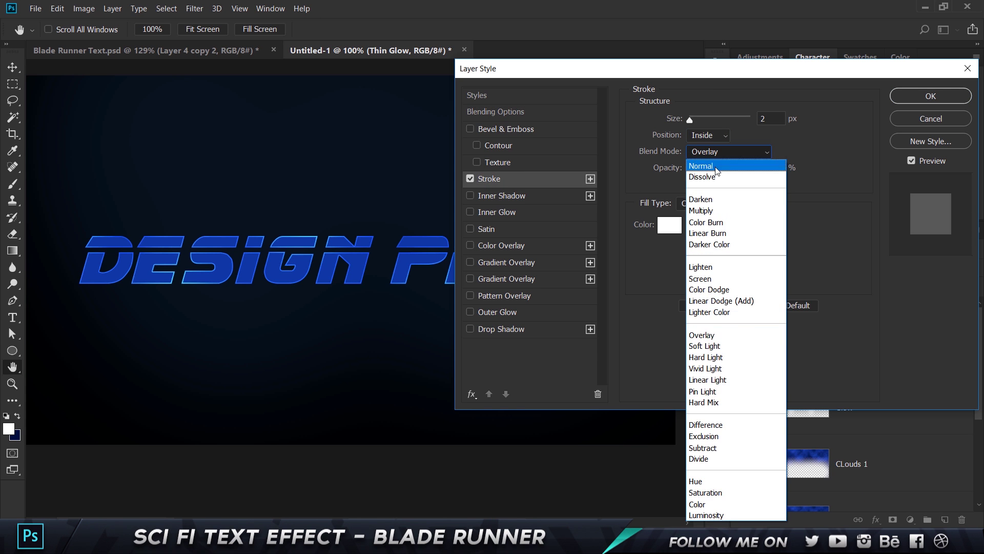
click(716, 334)
click(667, 225)
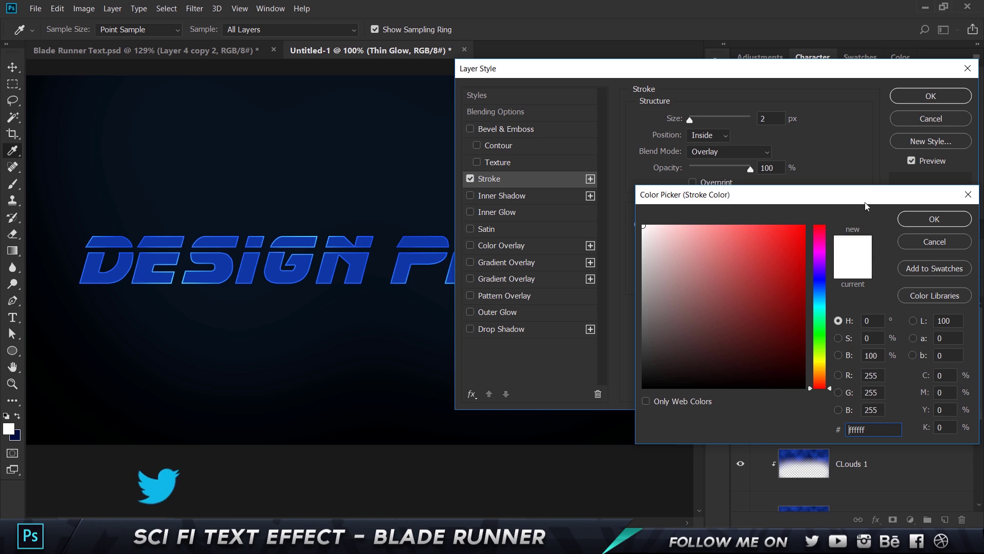
click(935, 218)
click(765, 117)
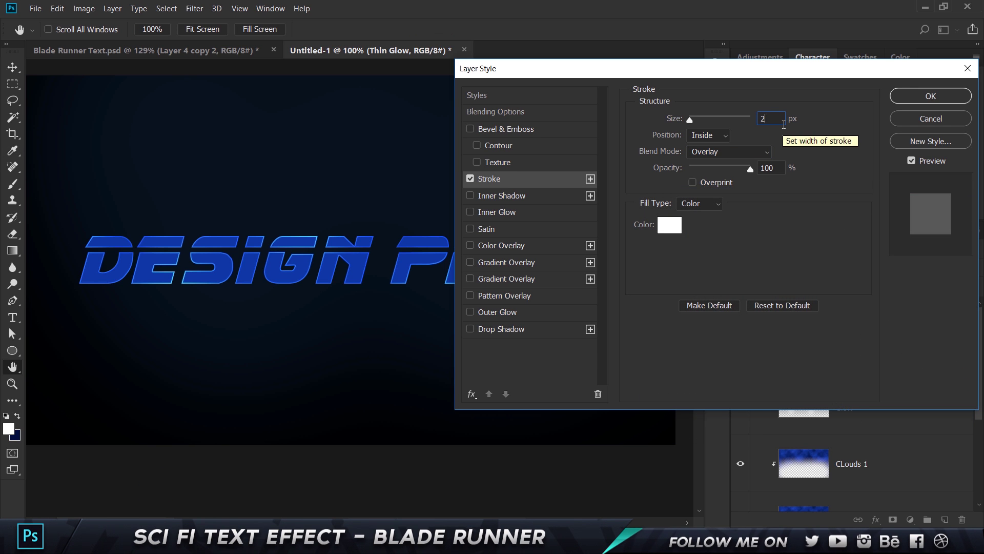
click(936, 99)
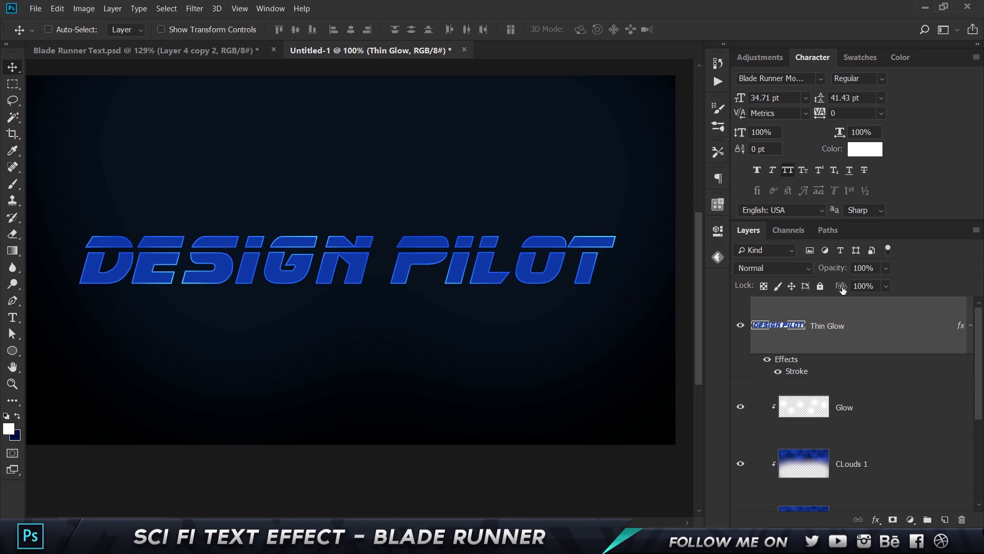
Set the Thin Glow layer's fill to 0% and check its outline by moving it off the letters and back.
click(842, 290)
text(0)
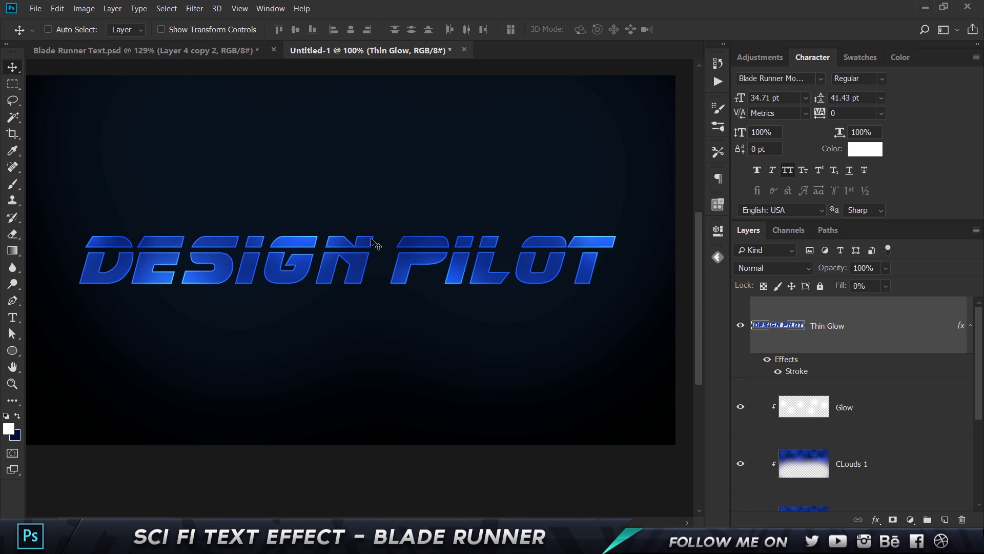
drag(391, 279, 392, 217)
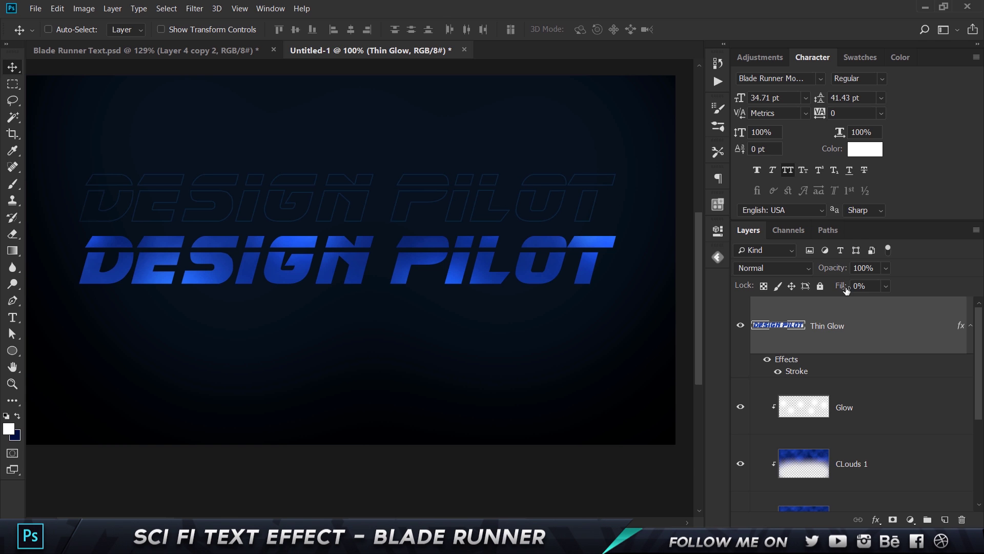
mouse_move(846, 290)
mouse_down()
mouse_move(979, 292)
mouse_move(866, 300)
mouse_up()
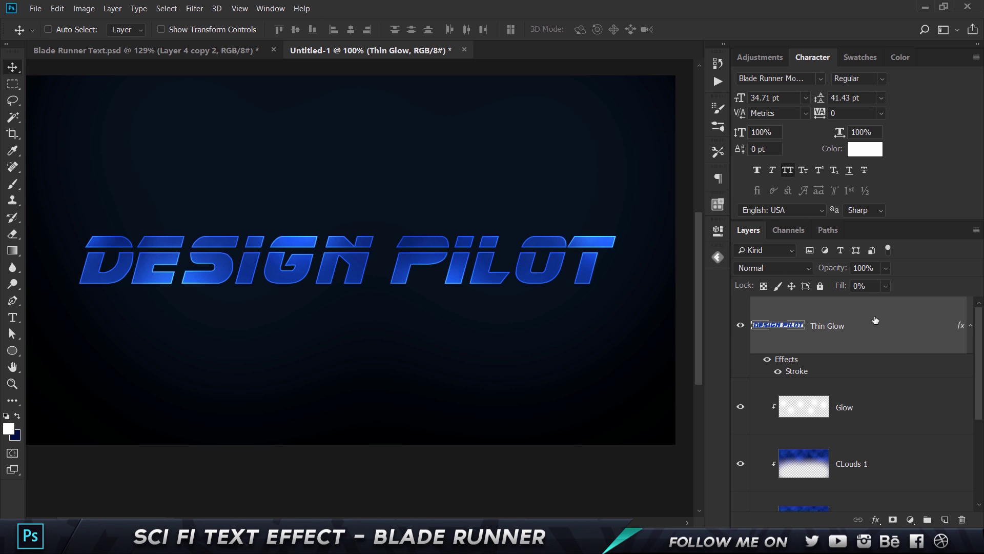
Rasterize the Thin Glow layer's style and set the layer's blend mode to Overlay.
right_click(874, 320)
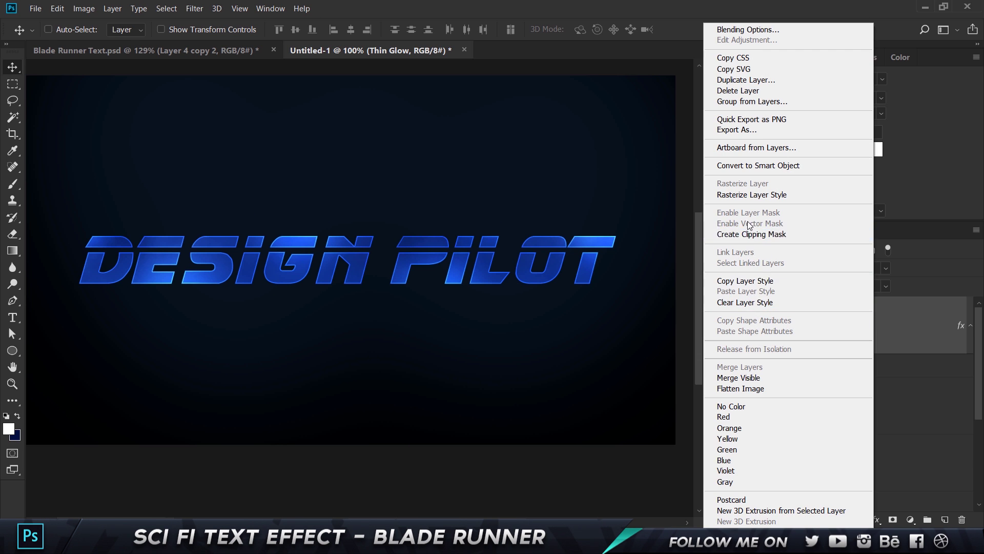
click(749, 195)
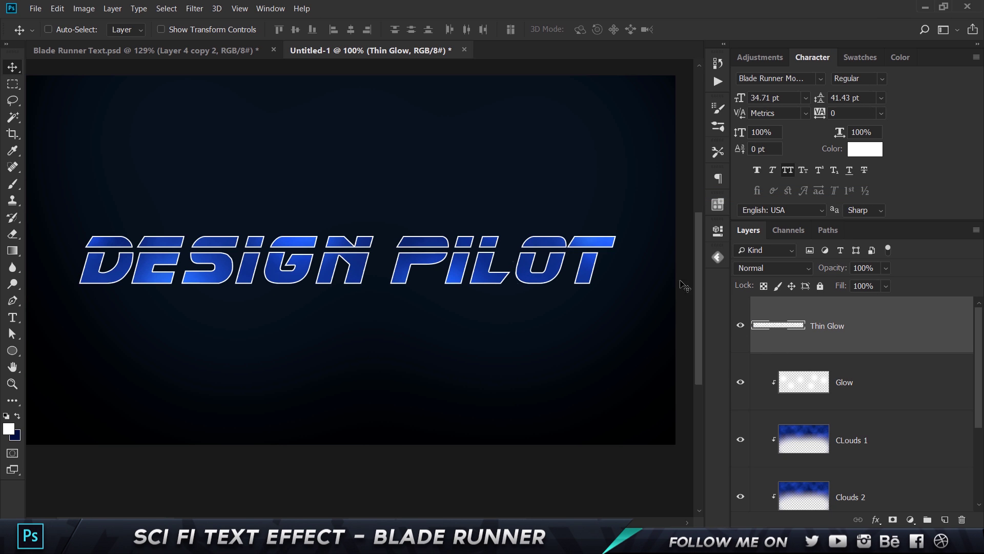
click(778, 262)
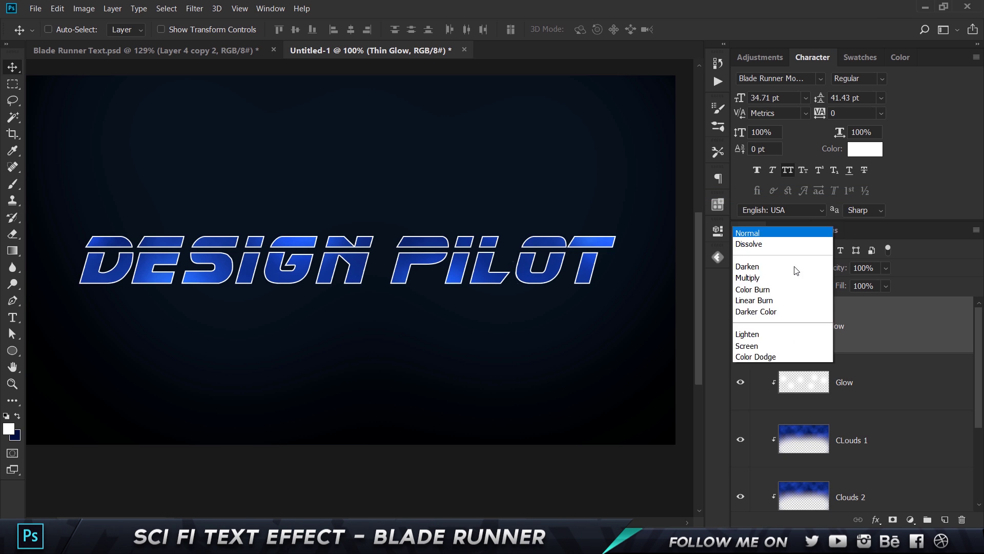
click(778, 175)
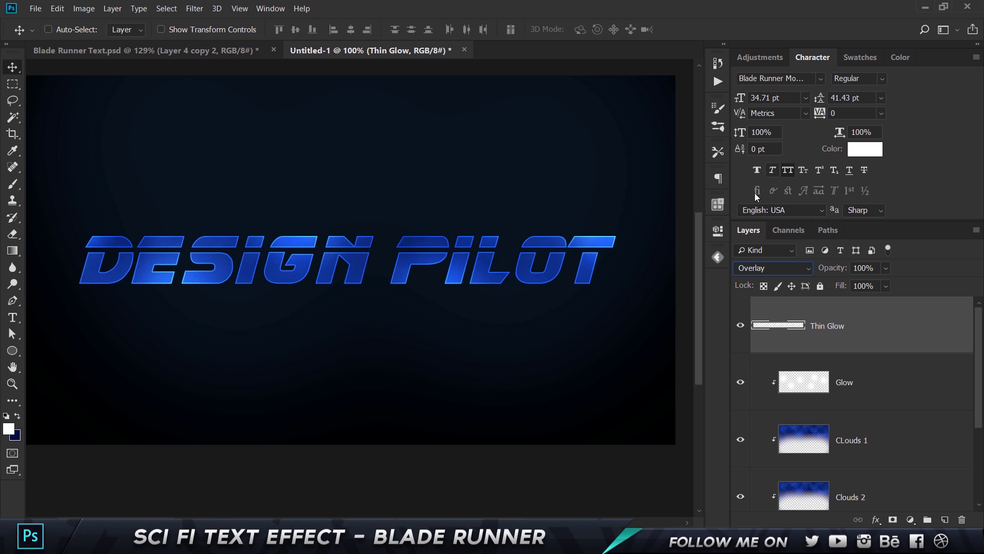
Release the Glow layer from its clipping mask.
click(871, 375)
right_click(865, 386)
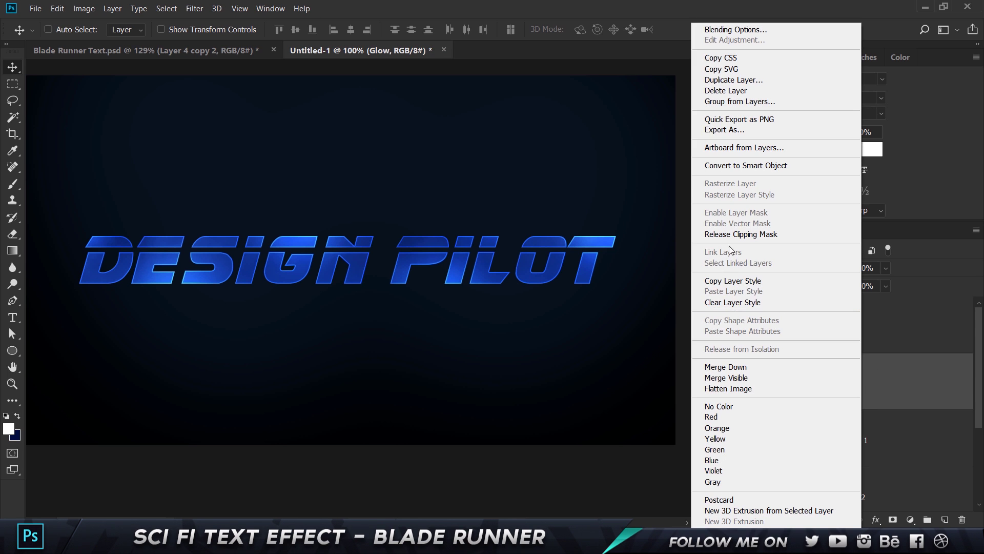
click(745, 234)
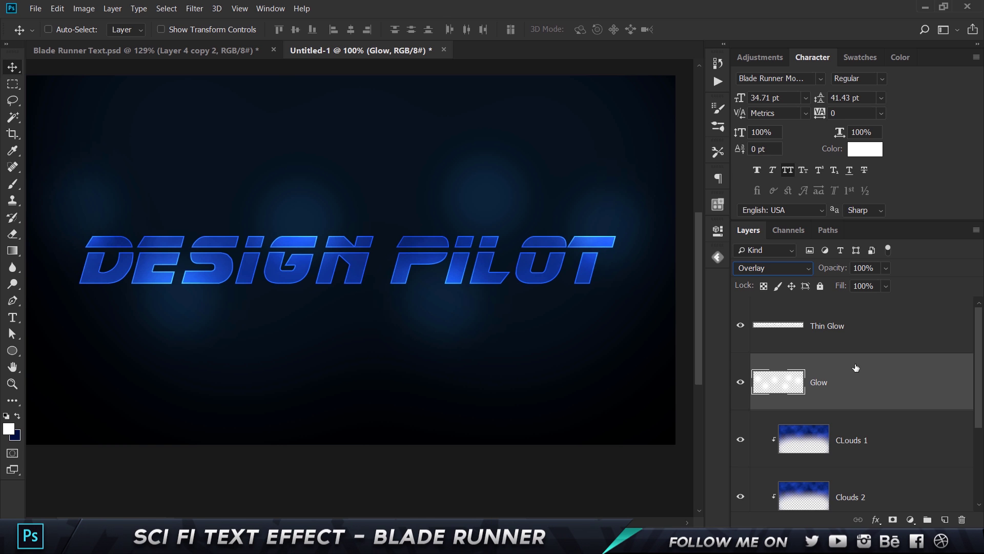
Erase the Thin Glow outline away from the glow spots with a Soft Round eraser, starting at 200 px and reducing it to 125 px.
click(876, 329)
key(e)
click(55, 29)
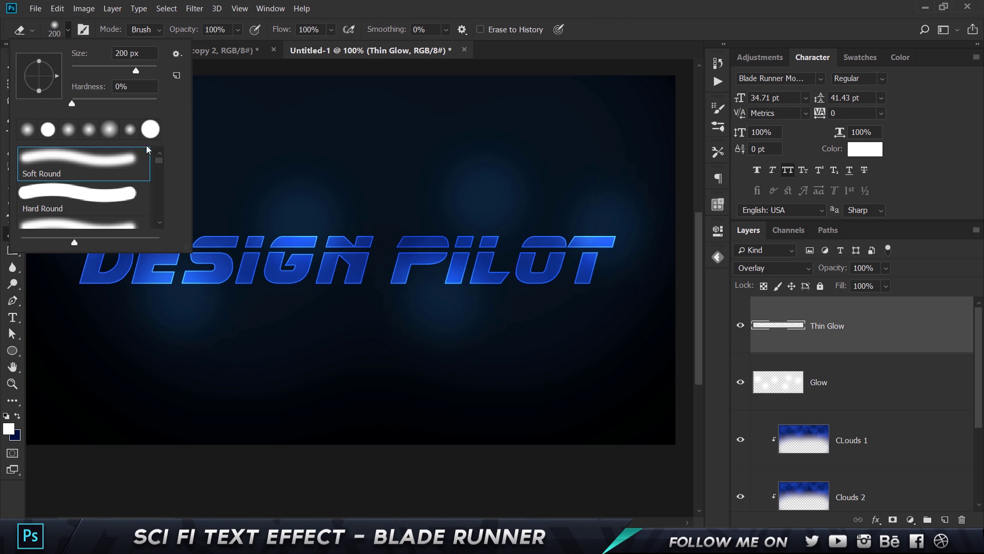
key(Escape)
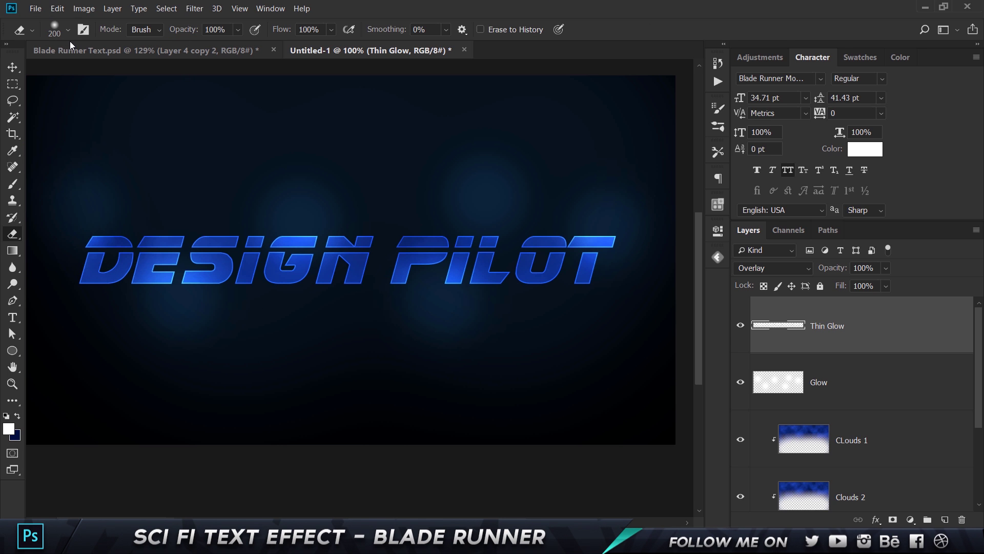
drag(93, 259, 285, 216)
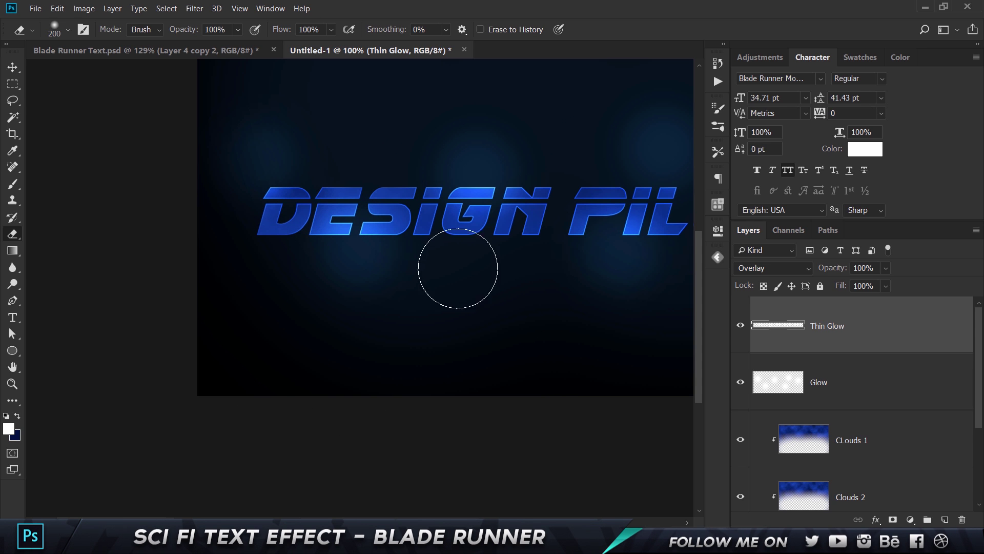
drag(567, 167, 362, 219)
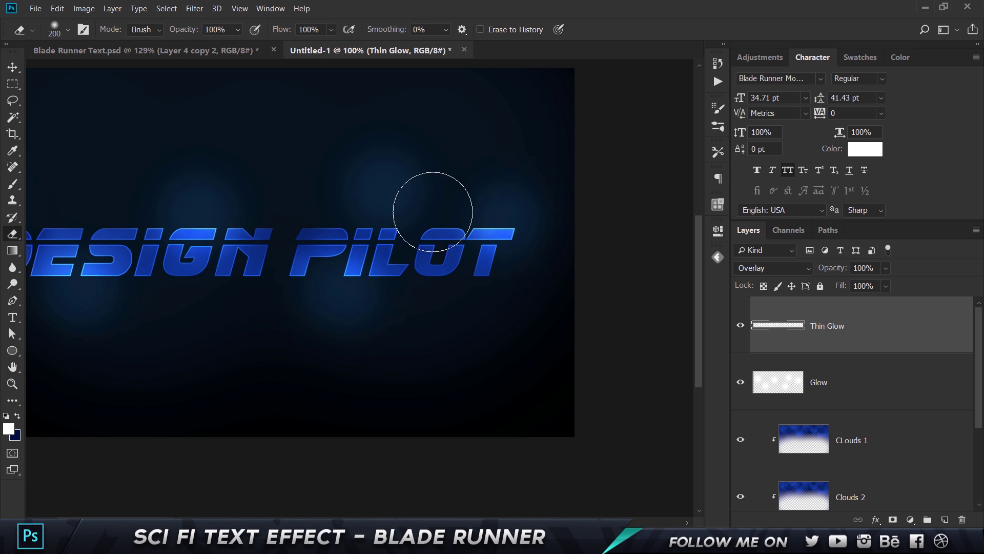
key(bracketleft)
key(bracketleft)
key(bracketleft)
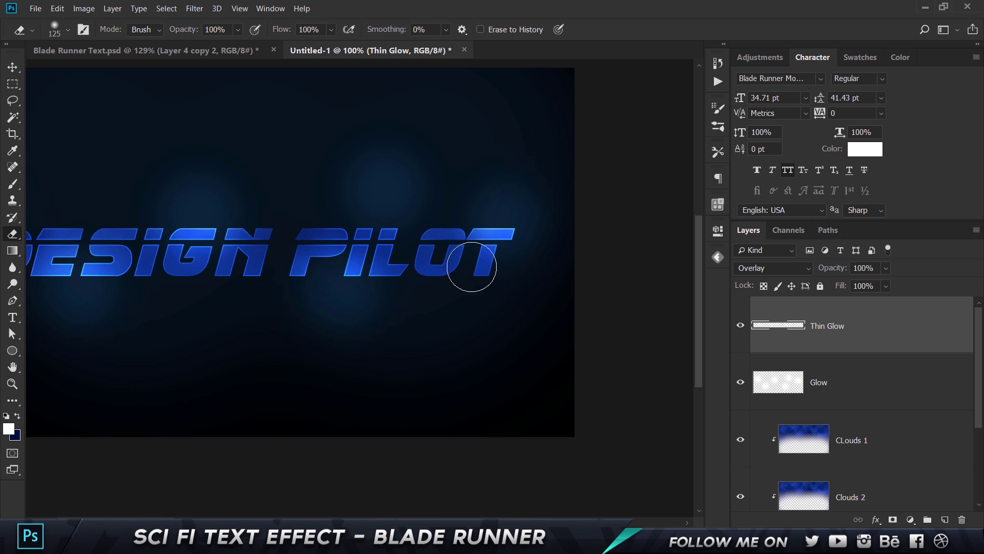
key(ctrl+0)
key(v)
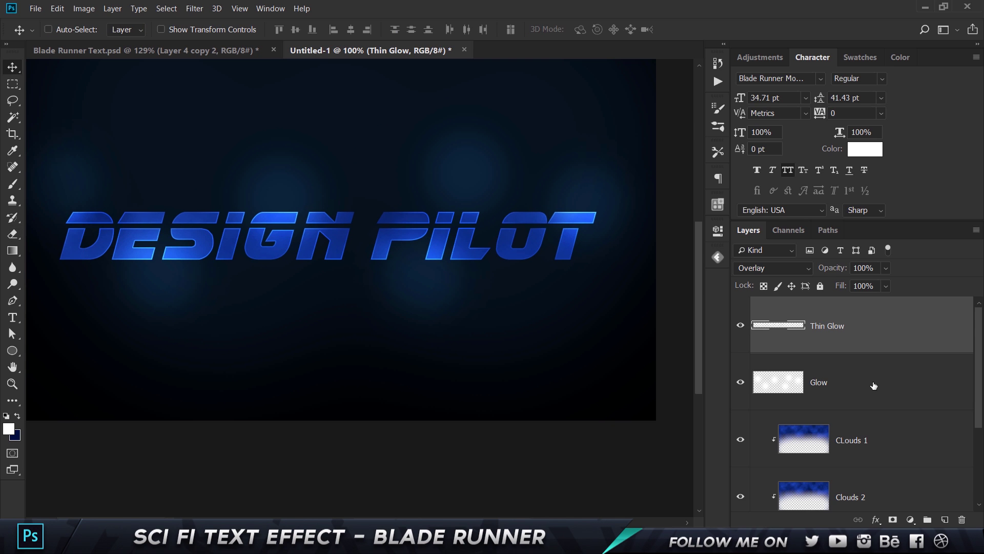
Clip the Glow layer to the text layer again.
click(873, 385)
right_click(874, 383)
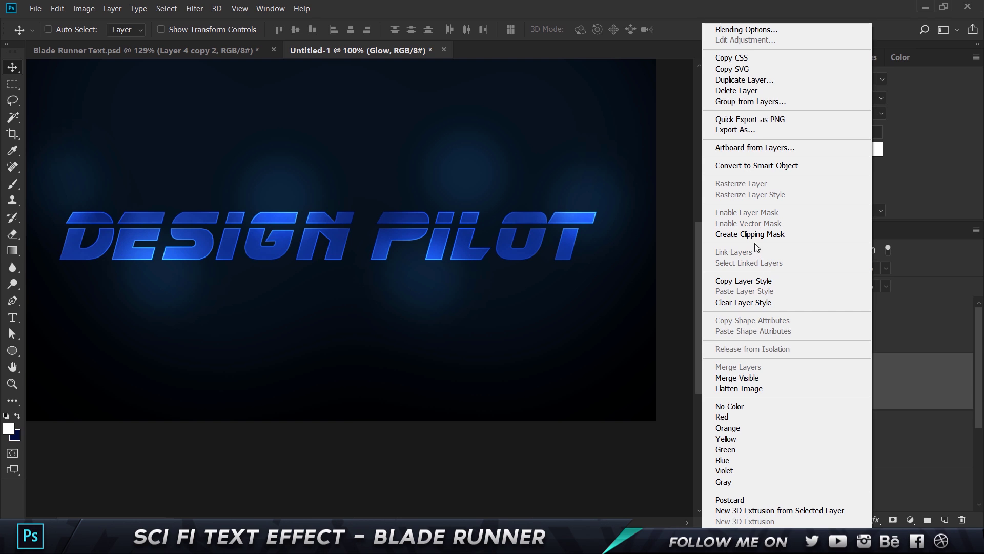
click(757, 234)
drag(243, 235, 288, 255)
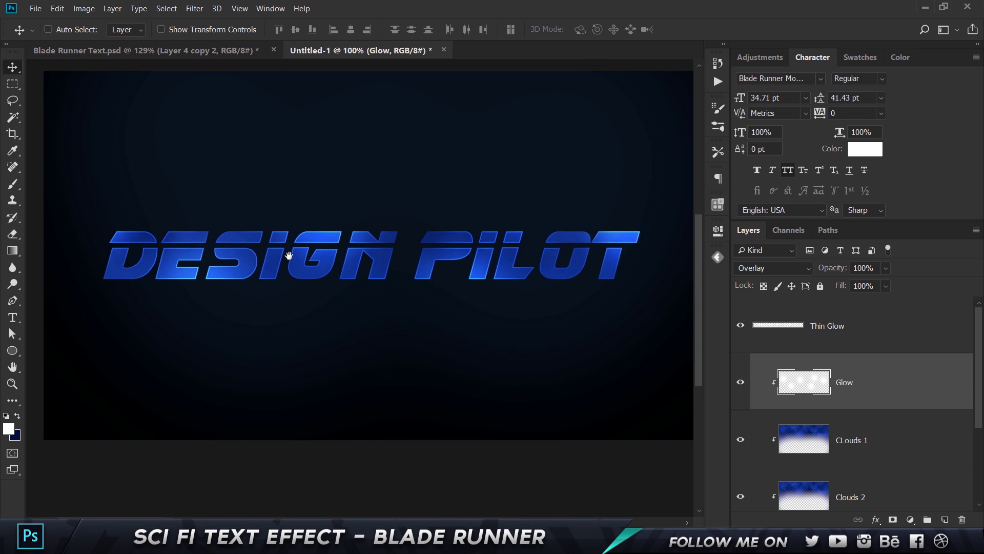
Duplicate the Thin Glow layer and merge it with its copy.
click(875, 333)
key(ctrl+j)
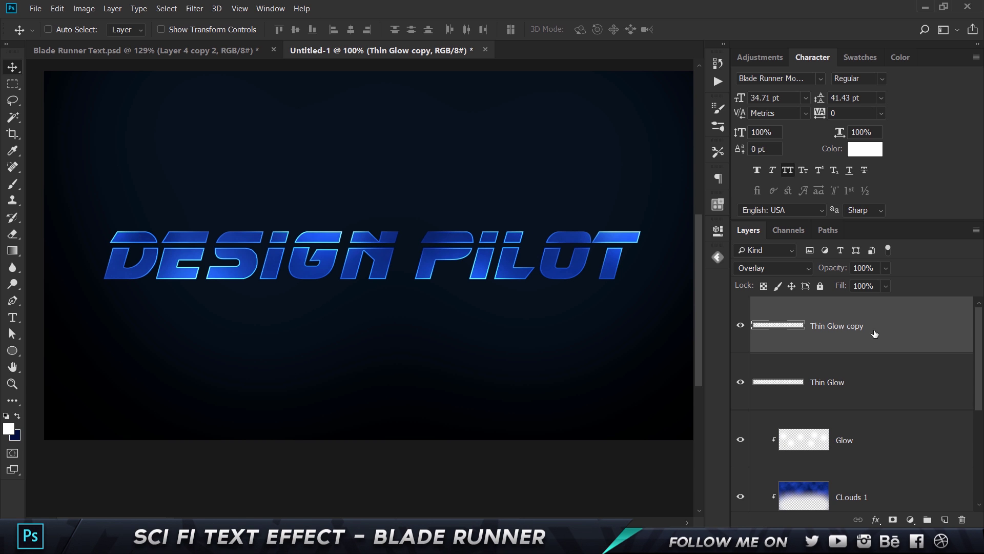
shift+click(868, 391)
right_click(878, 341)
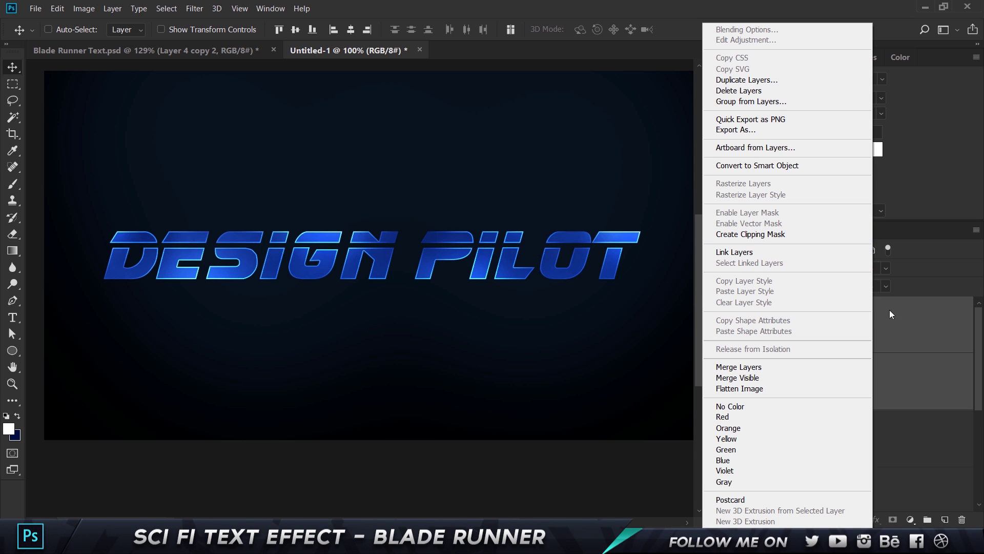
click(812, 366)
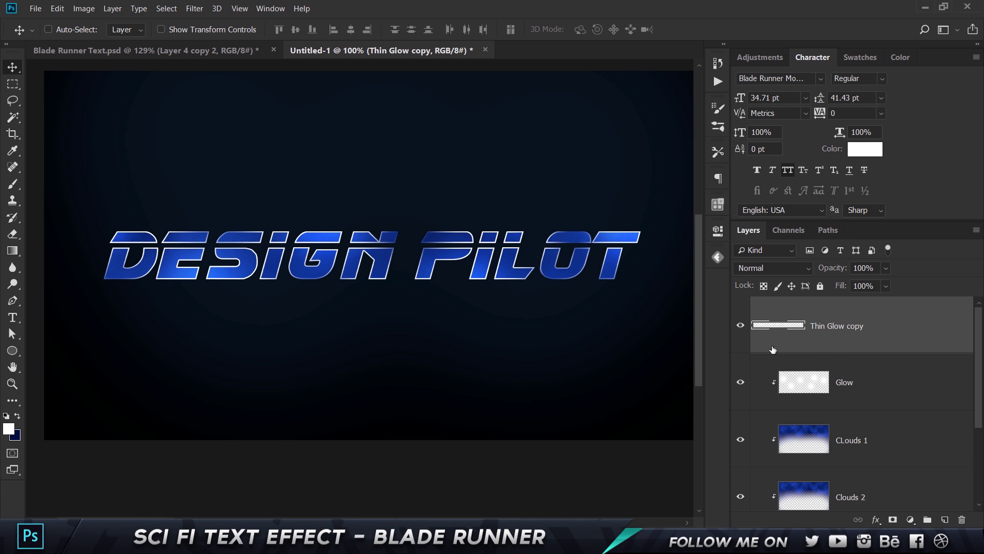
Set the merged outline layer's blend mode to Overlay and duplicate the layer.
click(780, 264)
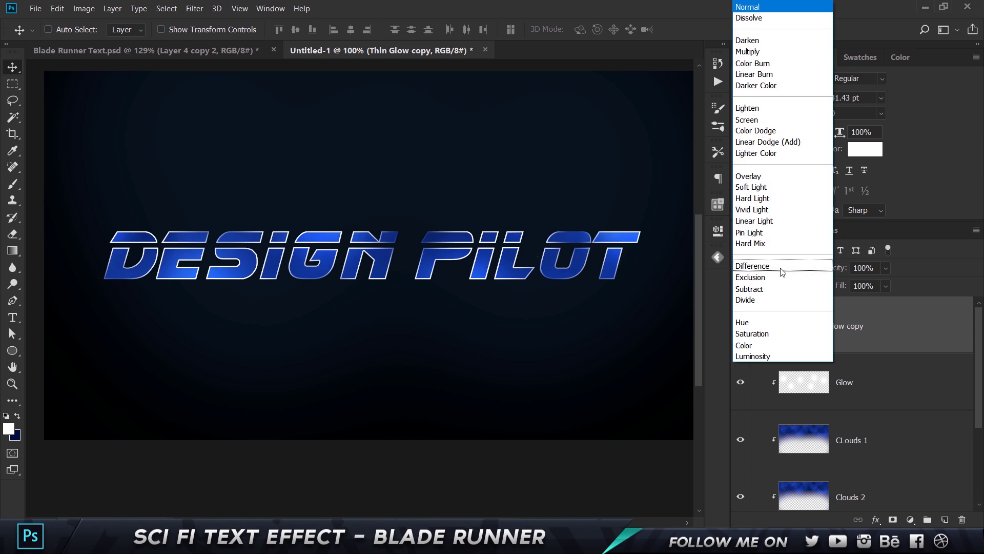
click(767, 173)
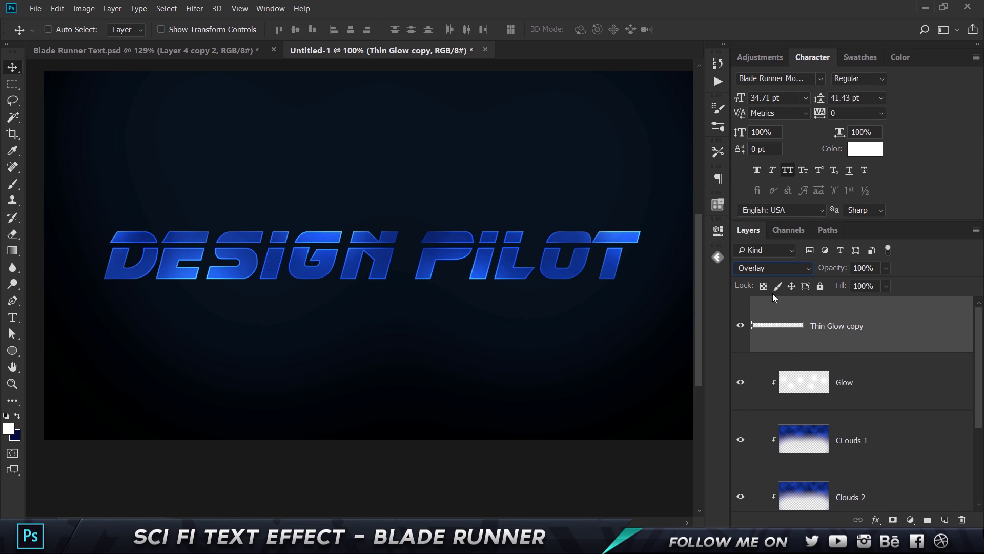
key(ctrl+j)
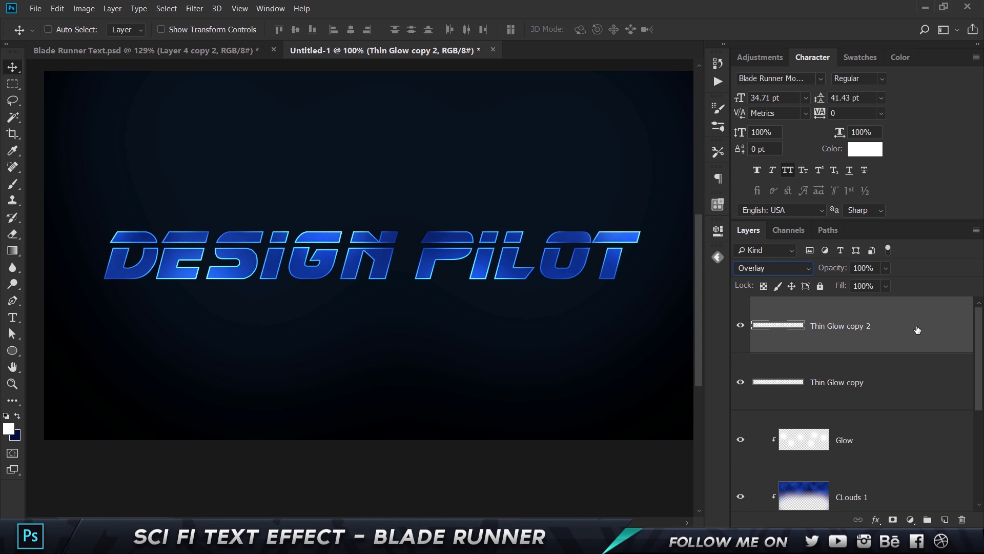
Rename the topmost outline layer, Thin Glow copy 2, as Glow Blur.
double_click(844, 327)
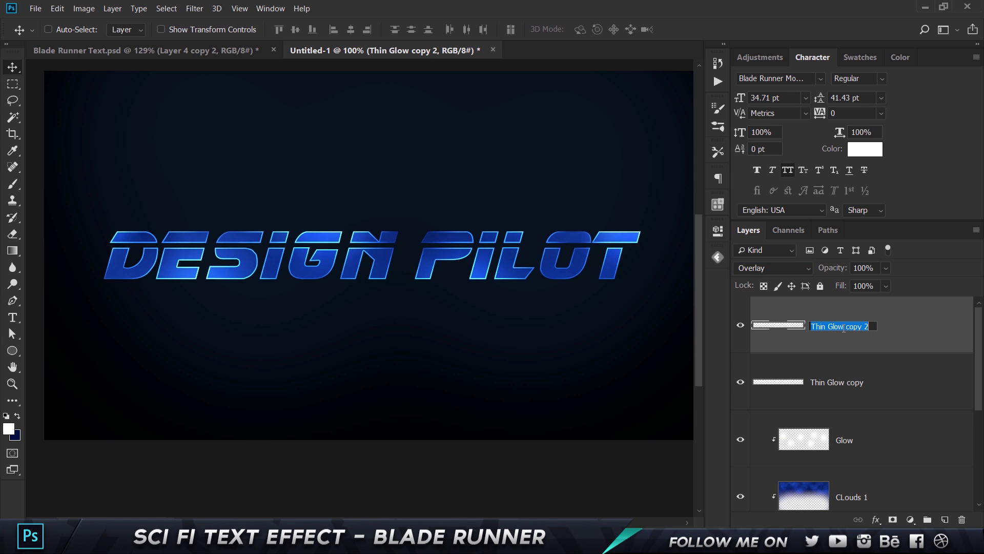
text(Flow)
key(BackSpace)
key(BackSpace)
key(BackSpace)
key(BackSpace)
text(Glow Blur)
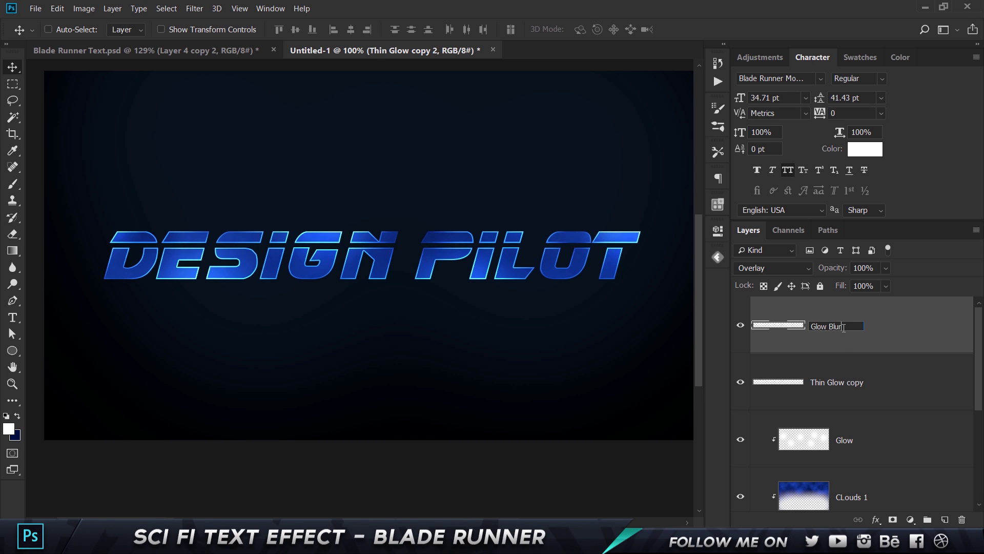
key(Return)
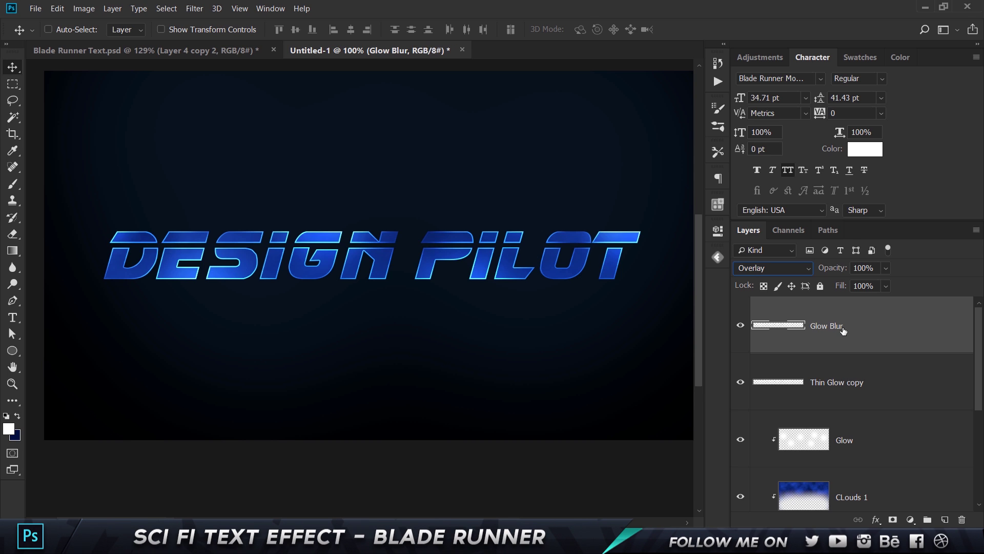
Rename the Thin Glow copy layer as Thin Glow.
double_click(844, 384)
click(844, 383)
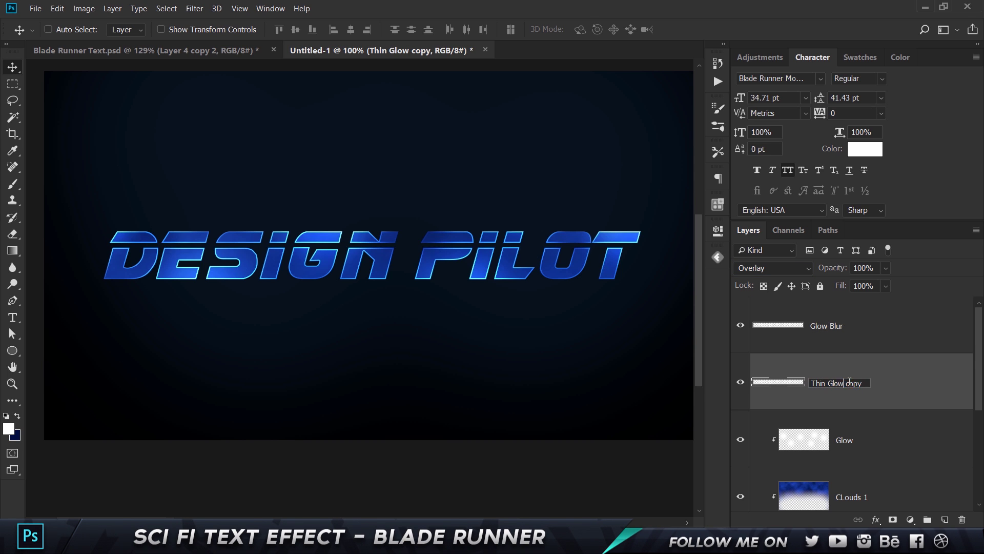
double_click(854, 383)
key(BackSpace)
key(Return)
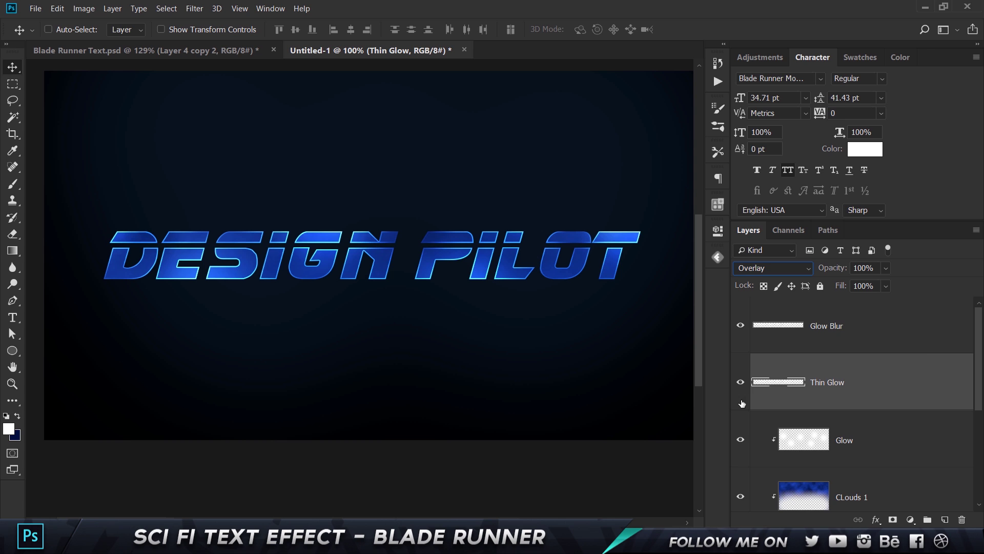
Apply a Gaussian Blur with a radius of 3 pixels to the Glow Blur layer.
click(921, 349)
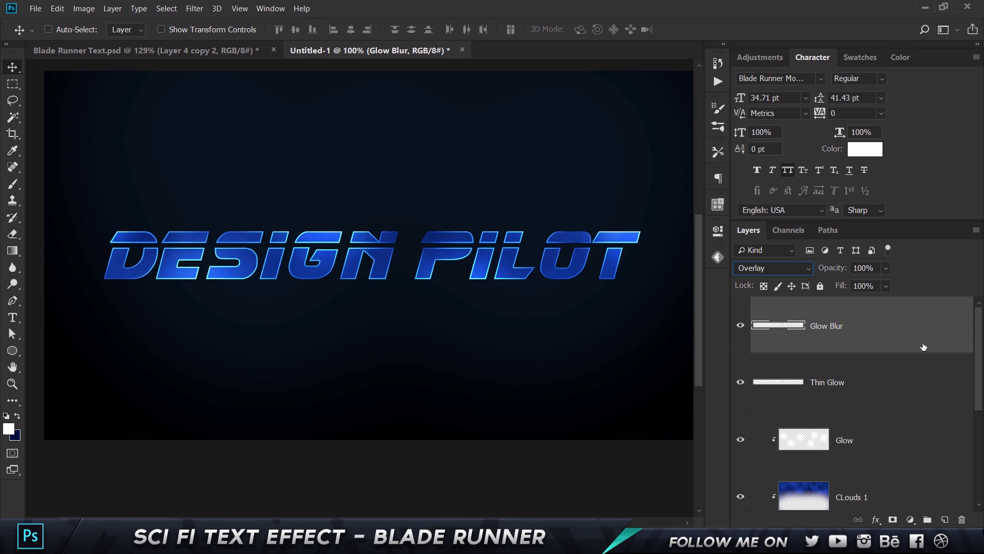
click(195, 8)
mouse_move(240, 149)
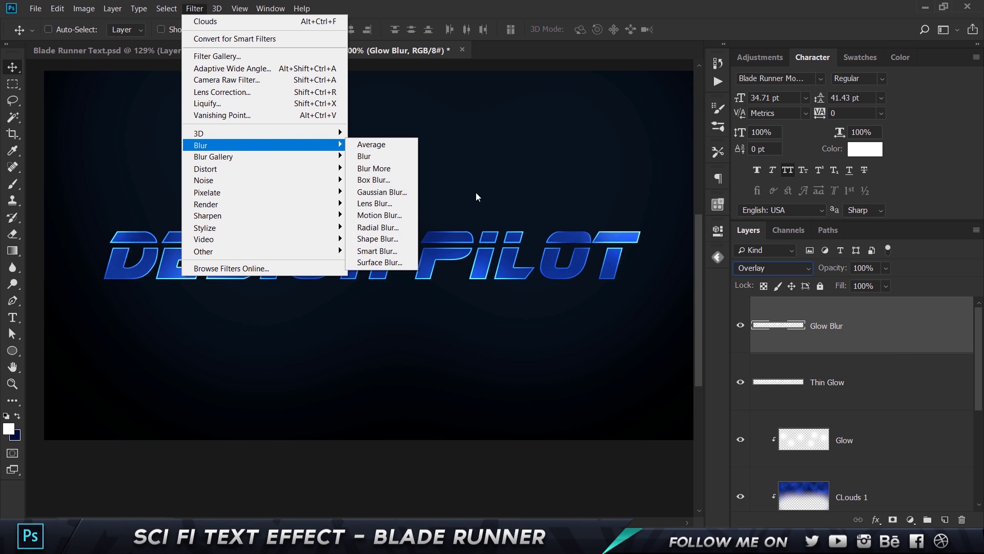
click(389, 192)
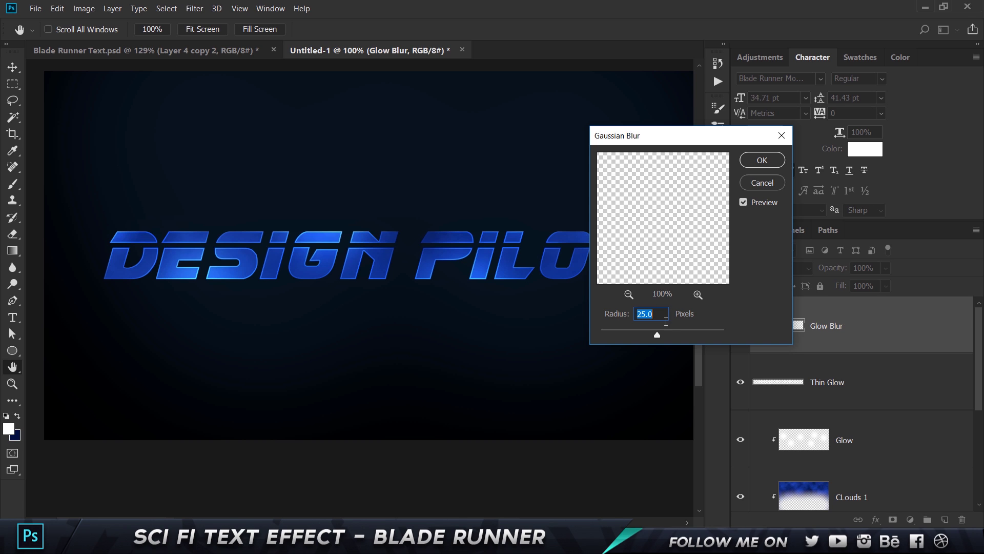
text(2)
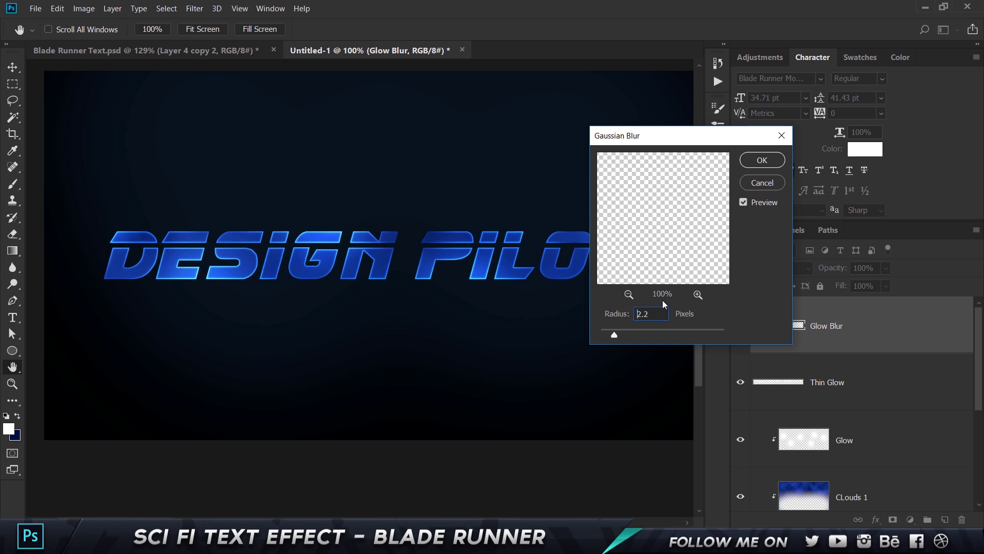
key(Up)
key(Up)
key(Up)
key(Up)
key(Up)
key(Up)
text(5)
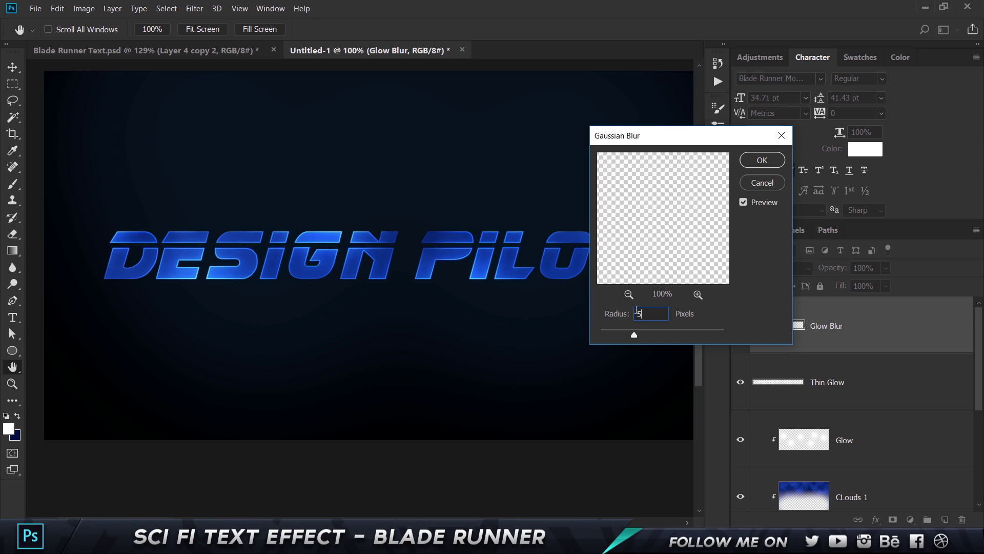
key(BackSpace)
text(4)
text(3)
key(Return)
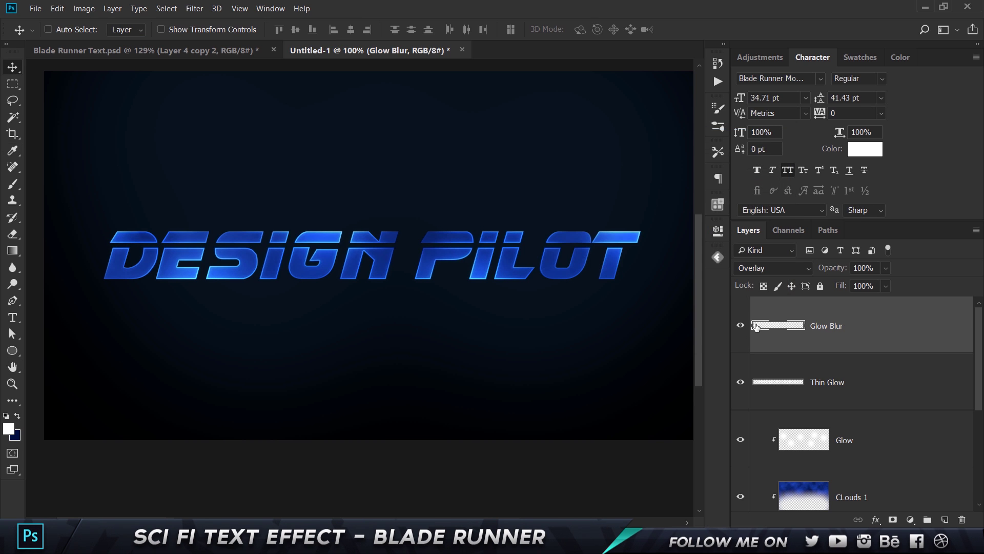
Compare the text with and without the Glow Blur layer, keep the layer shown and duplicate it.
click(741, 326)
click(741, 326)
click(741, 326)
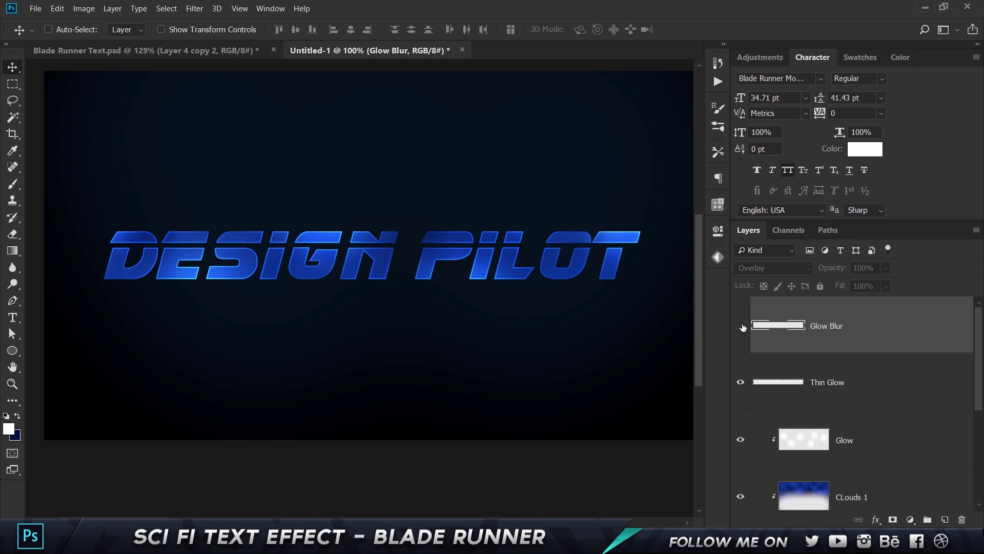
click(741, 326)
key(ctrl+j)
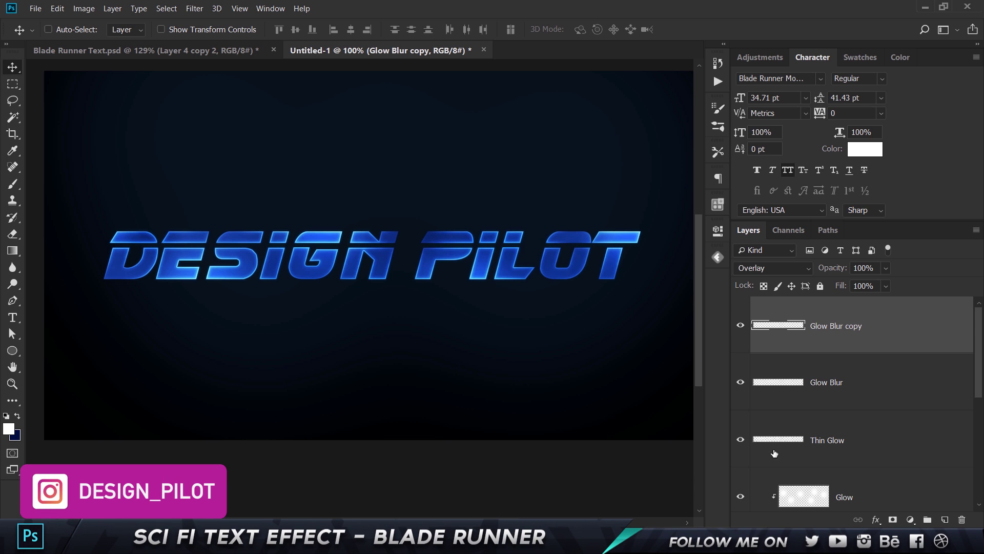
key(e)
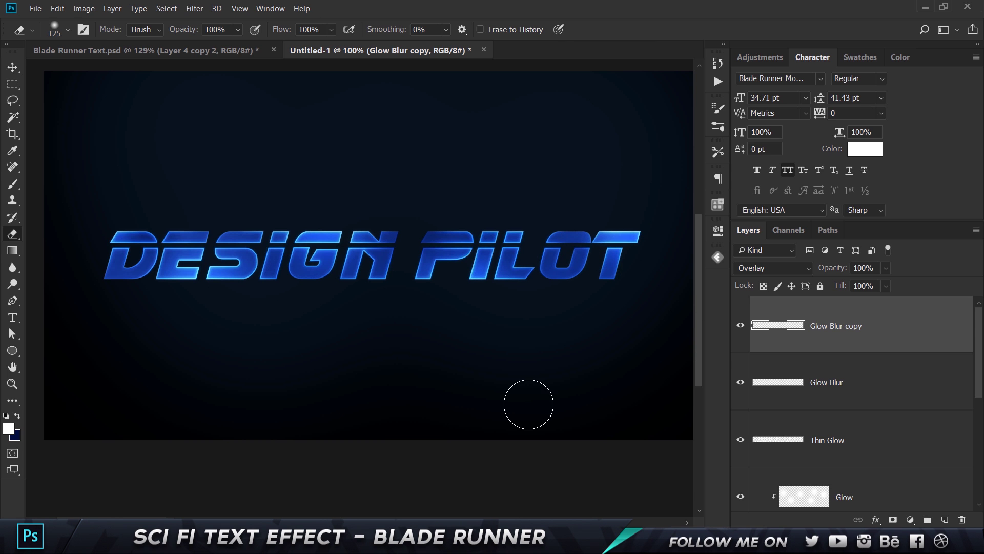
key(v)
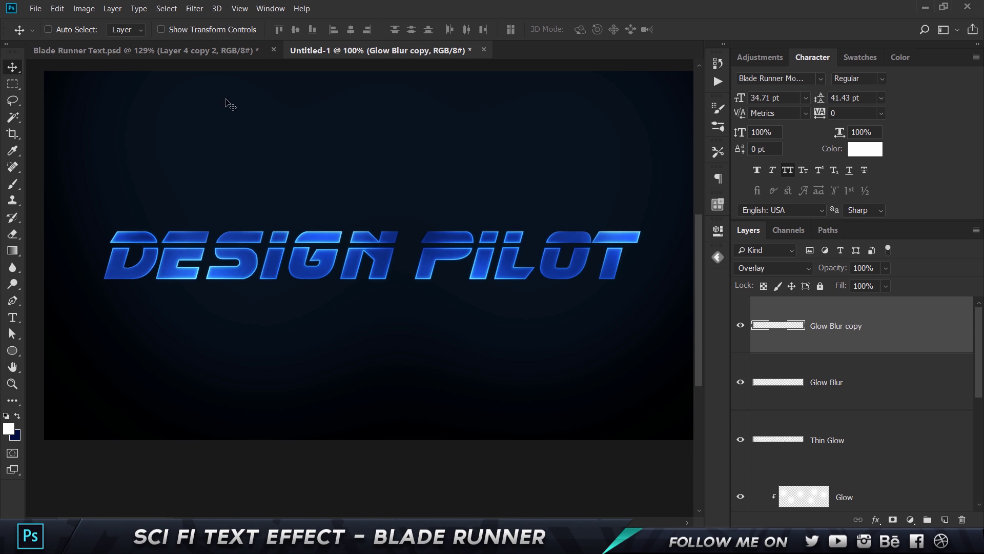
Check the opacity and blend mode of Layer 4 copy and Layer 4 copy 2 in the Blade Runner Text.psd document.
click(244, 51)
key(ctrl+0)
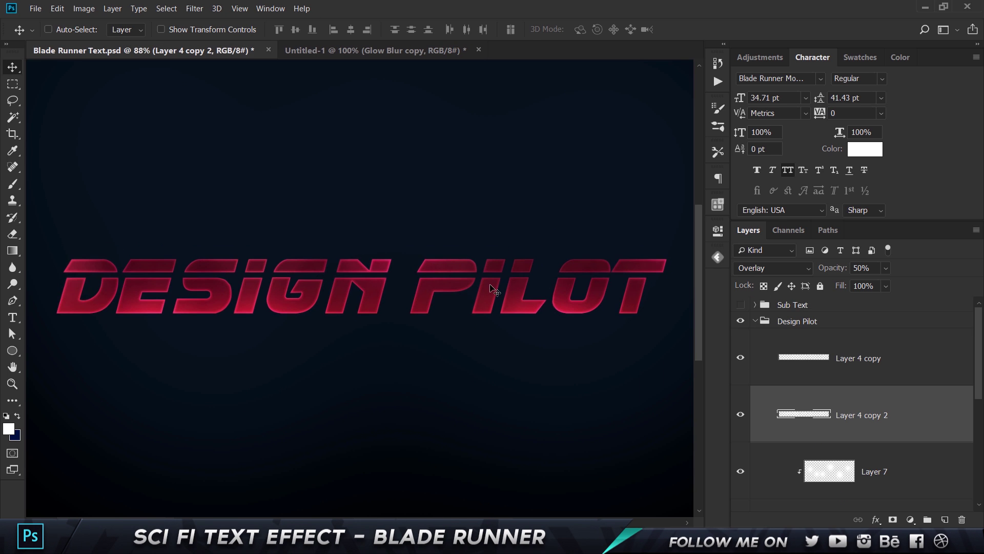
click(846, 361)
click(875, 410)
click(864, 368)
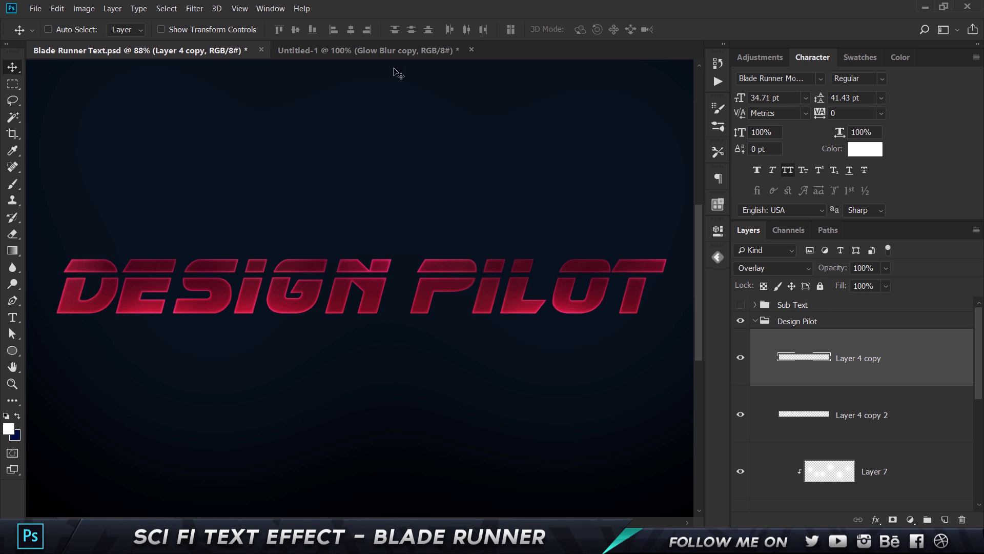
Return to the Untitled-1 document and set the Glow Blur layer's opacity to 50%.
key(ctrl+Tab)
click(851, 382)
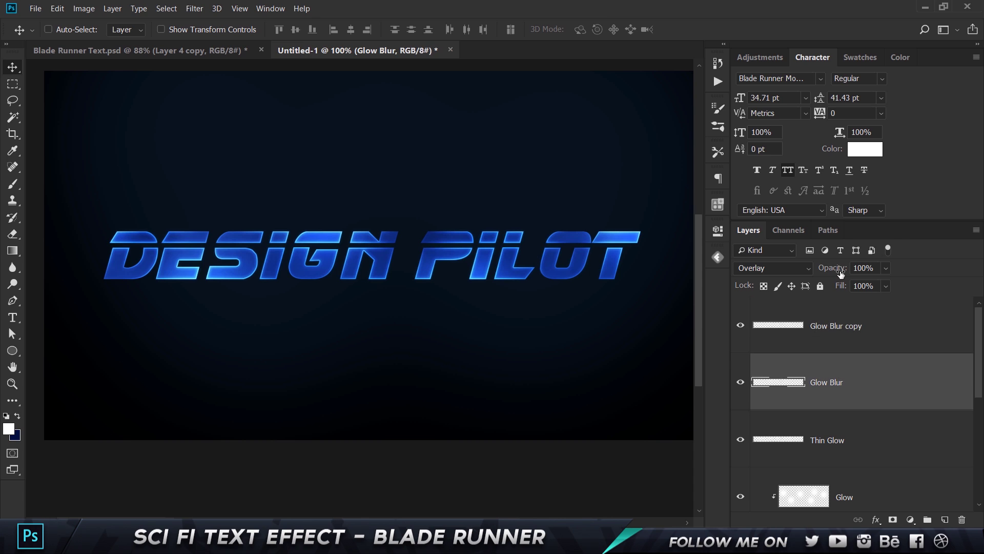
click(840, 271)
text(50)
key(Return)
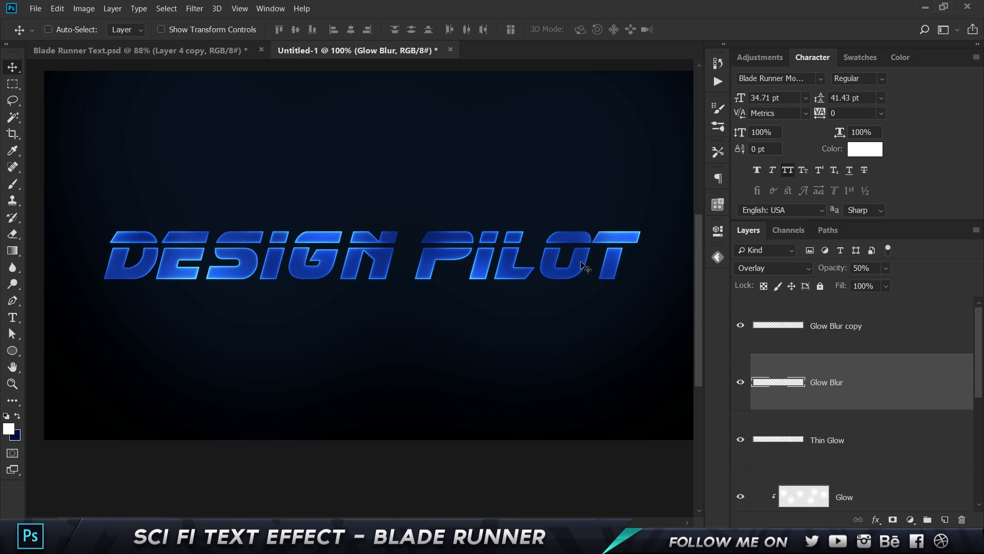
Group all the text effect layers from Glow Blur copy downward, leaving out the background layer.
key(ctrl+alt+a)
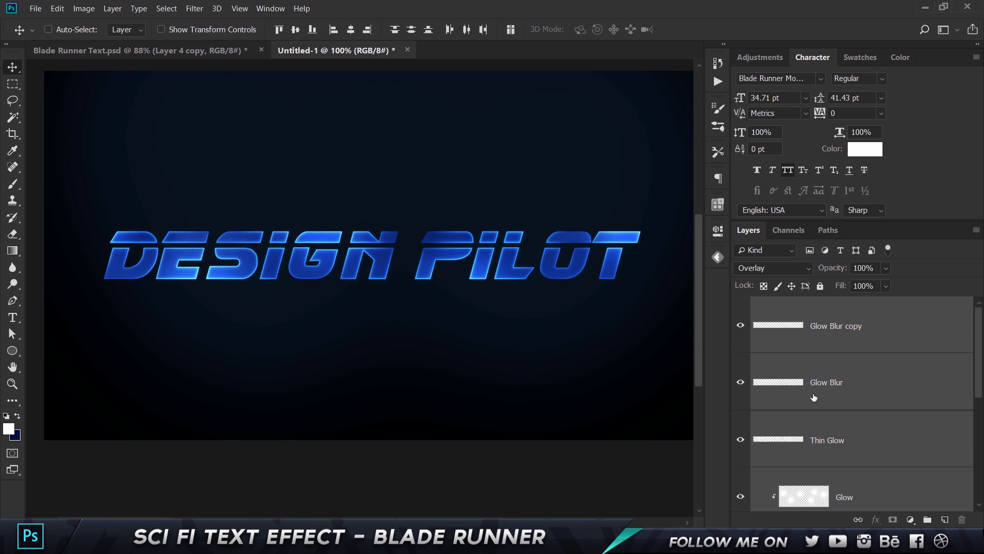
click(890, 345)
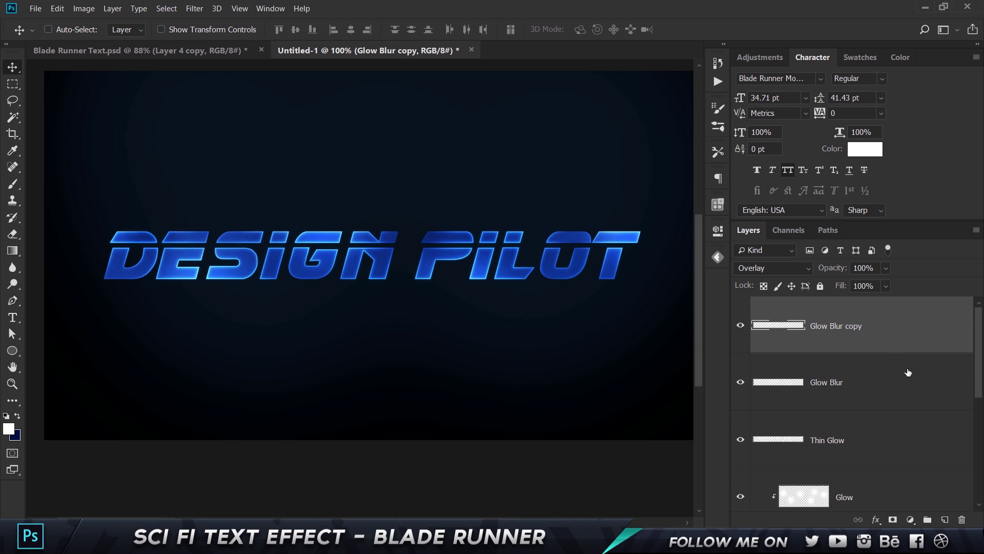
scroll(904, 400, down, 5)
shift+click(896, 440)
key(ctrl+g)
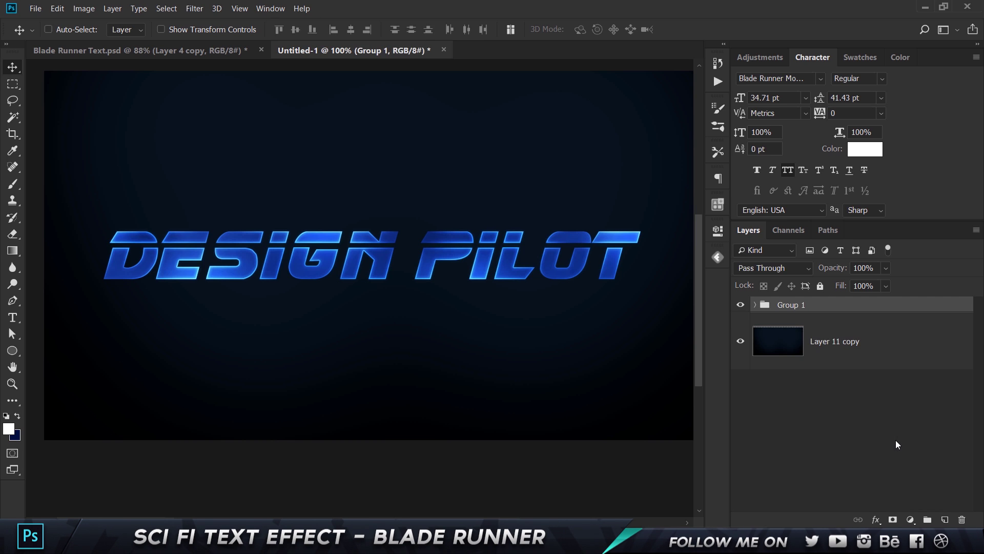
Rename the background layer as BG and the new group as Main Text.
double_click(814, 343)
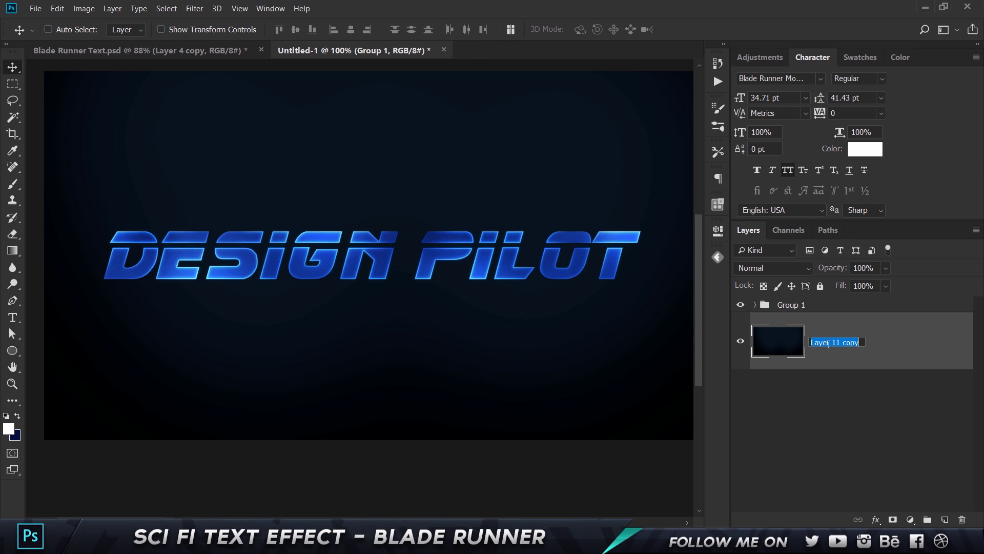
text(BG)
key(Return)
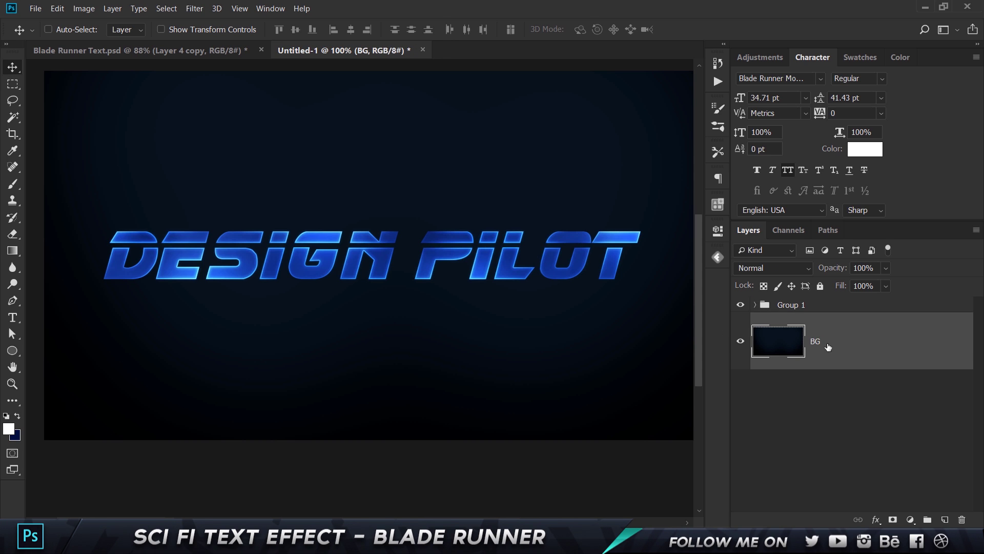
double_click(794, 305)
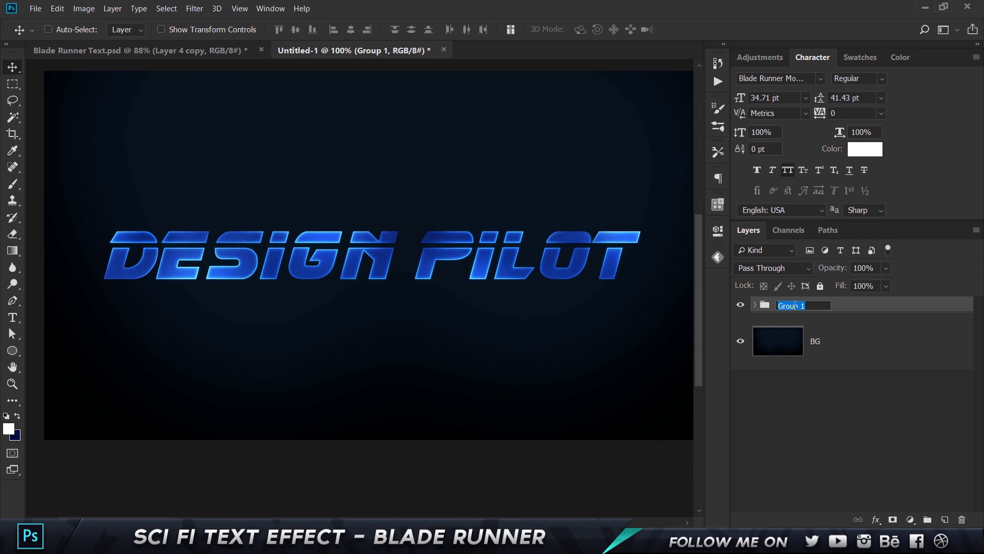
text(Main Text)
key(Return)
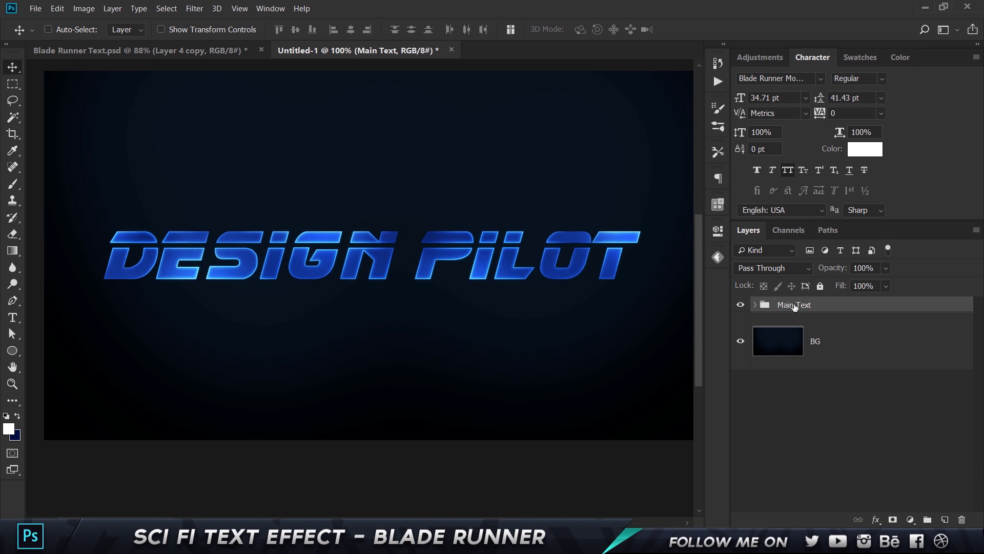
Switch to the Blade Runner Text.psd document, show the Sub Text group and expand it.
click(186, 51)
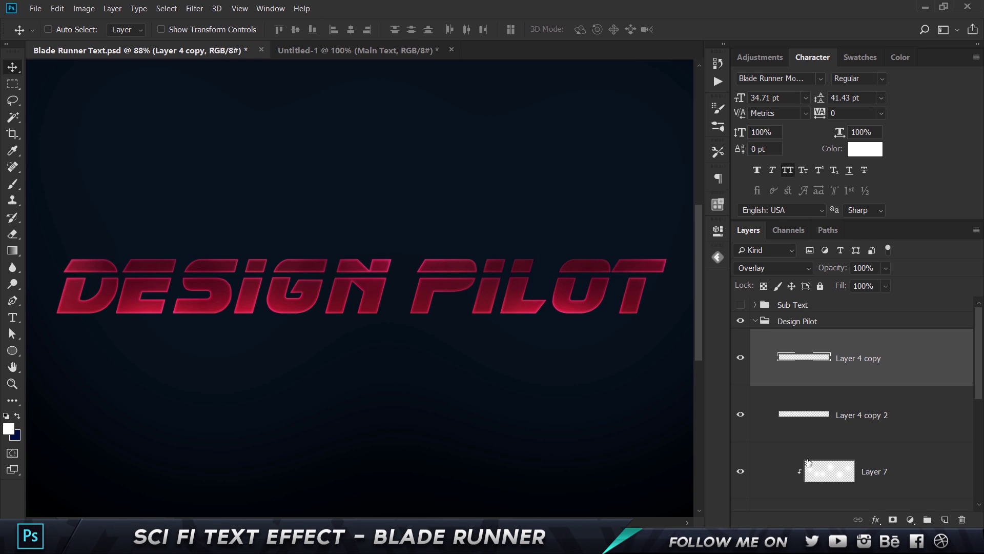
click(741, 305)
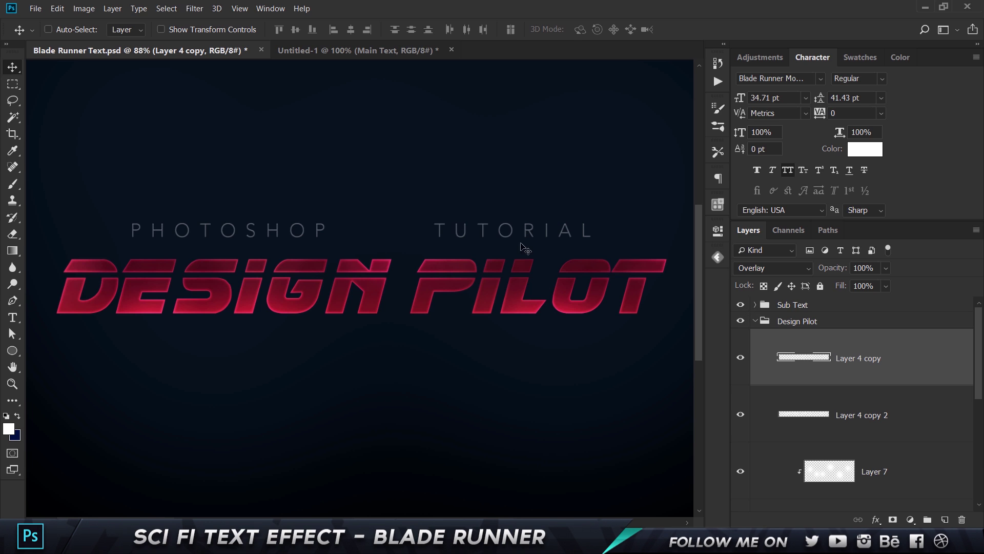
click(755, 305)
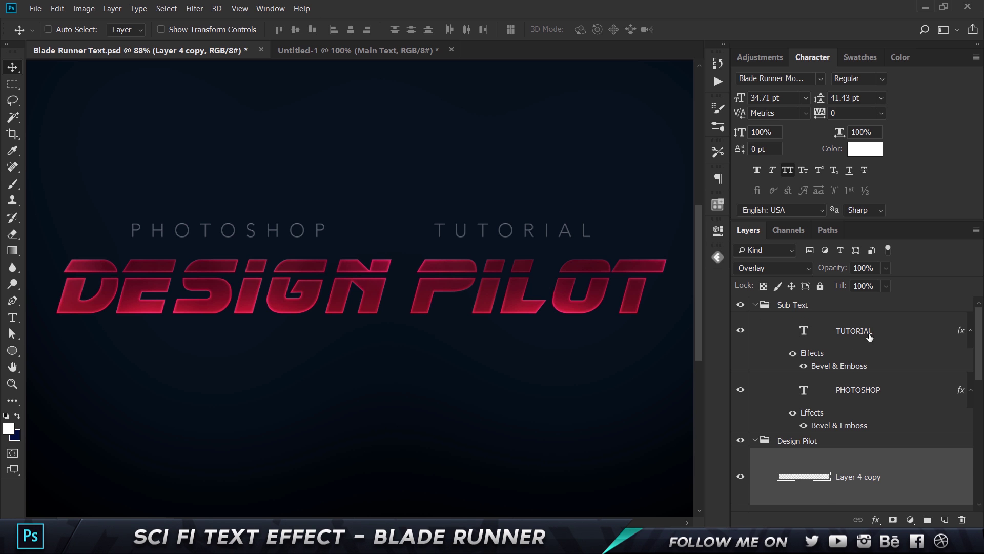
Examine the TUTORIAL layer's character settings and text color without changing them.
click(899, 327)
double_click(899, 327)
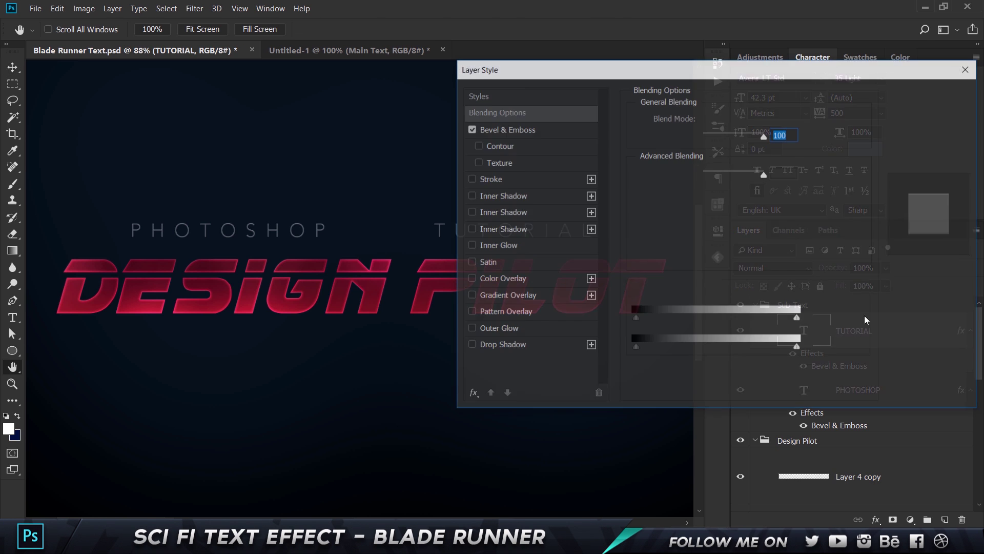
click(931, 96)
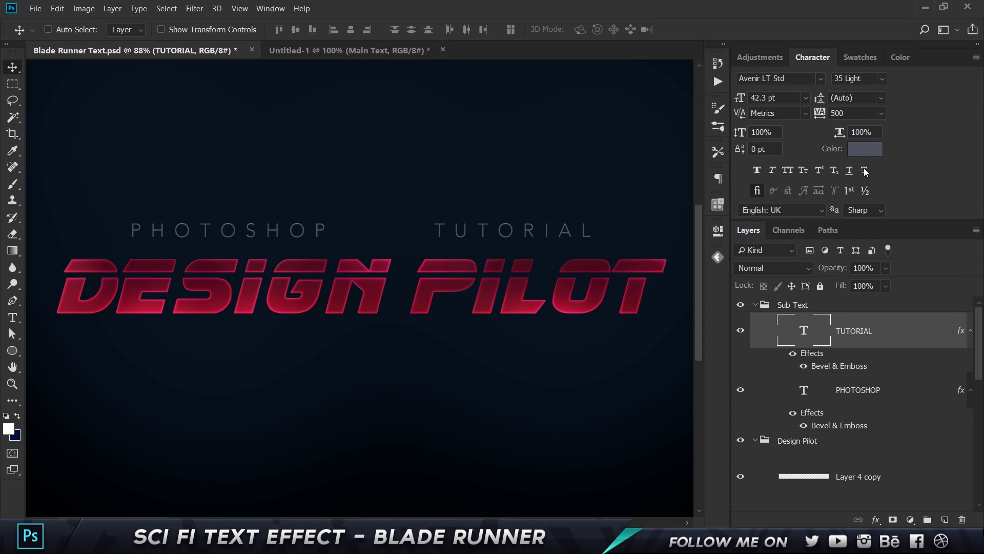
click(865, 148)
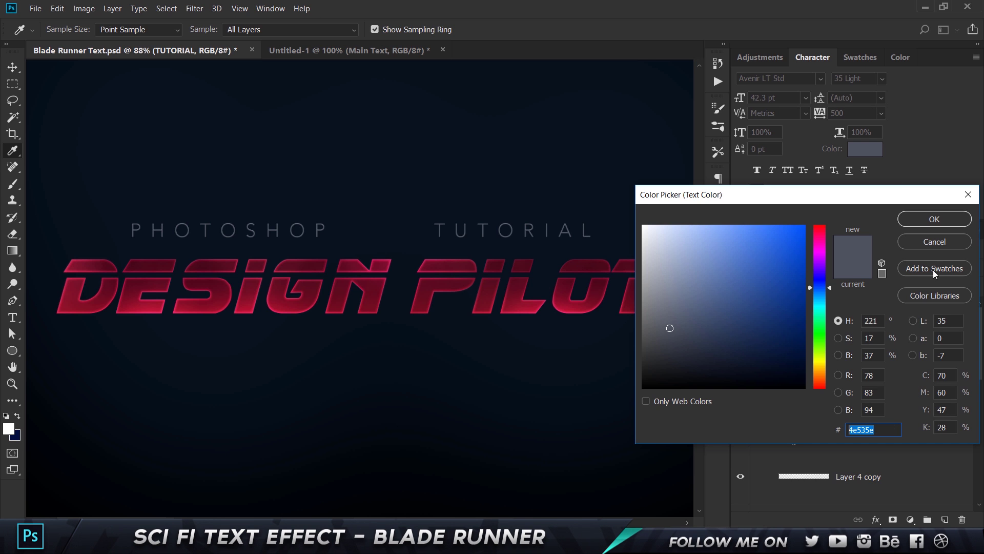
click(950, 218)
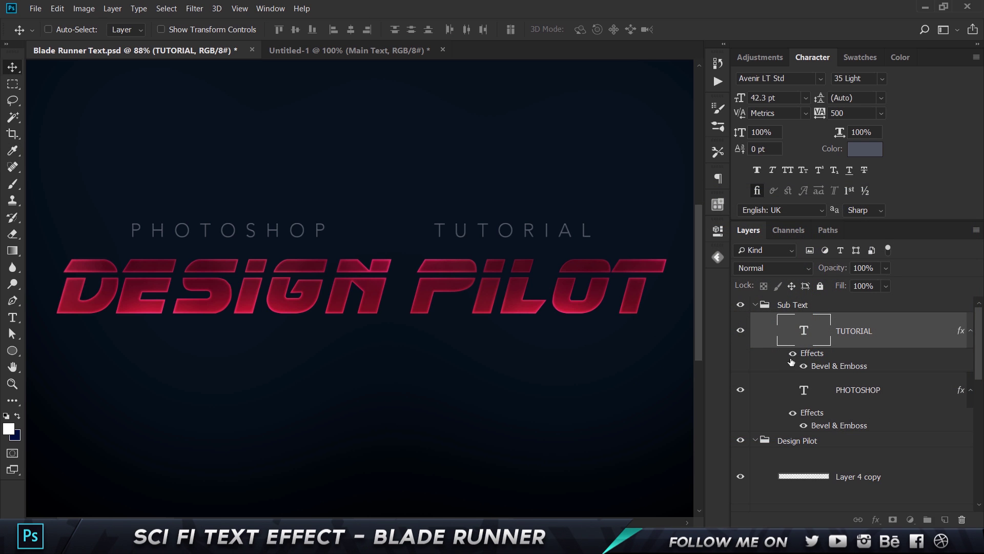
Examine the bevel effect on the TUTORIAL lettering up close.
scroll(538, 202, up, 3)
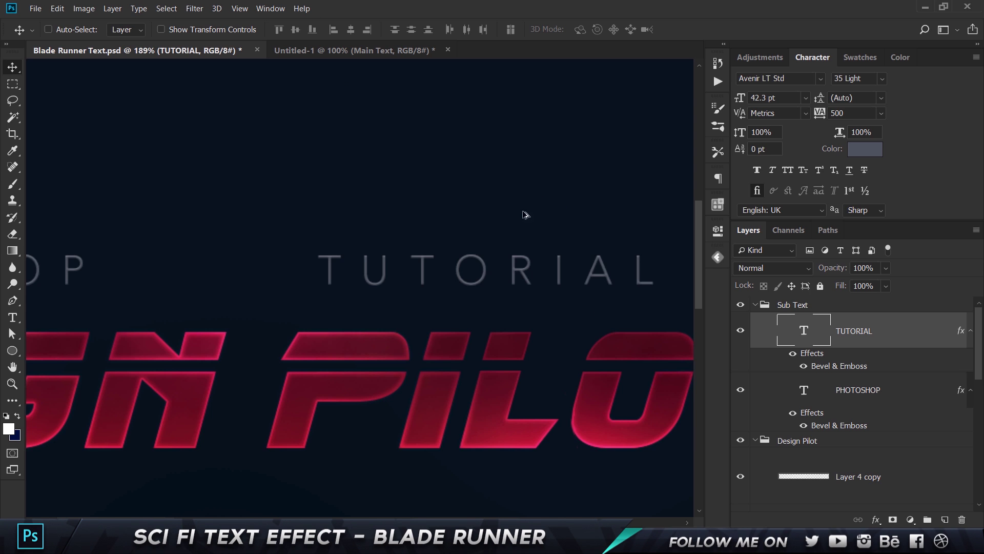
scroll(452, 282, up, 2)
scroll(452, 282, up, 2)
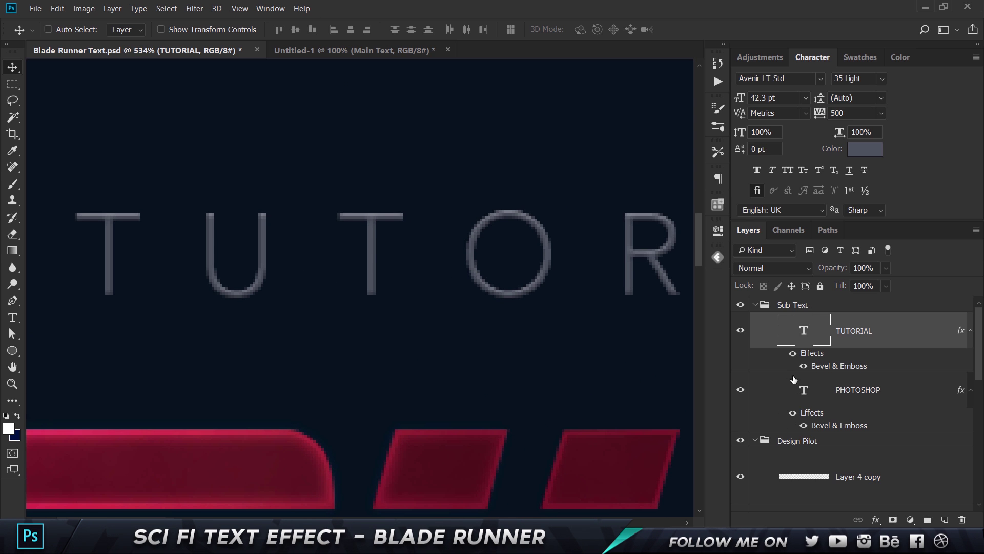
click(794, 355)
key(ctrl+0)
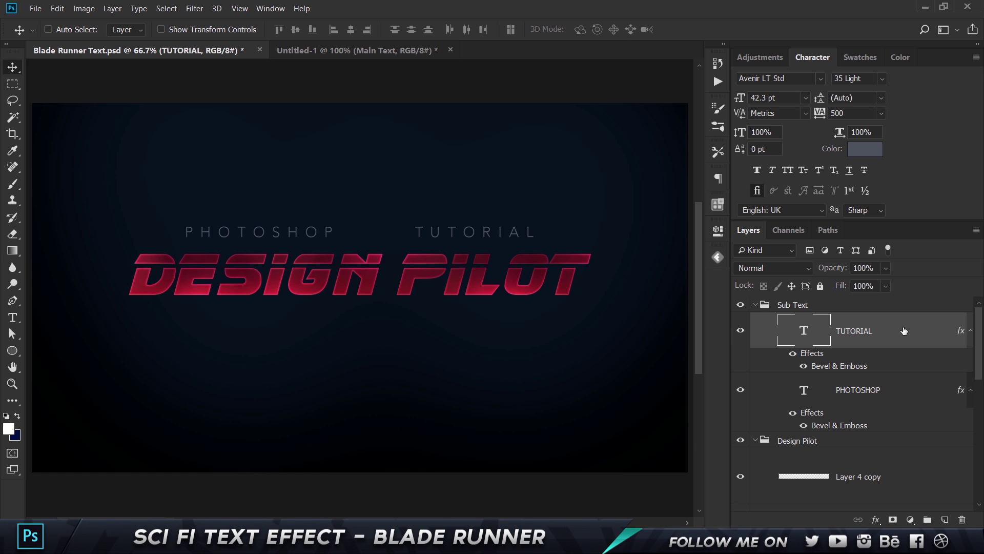
Review the Bevel & Emboss structure and shading settings in the TUTORIAL layer's style without changing them.
key(h)
double_click(904, 330)
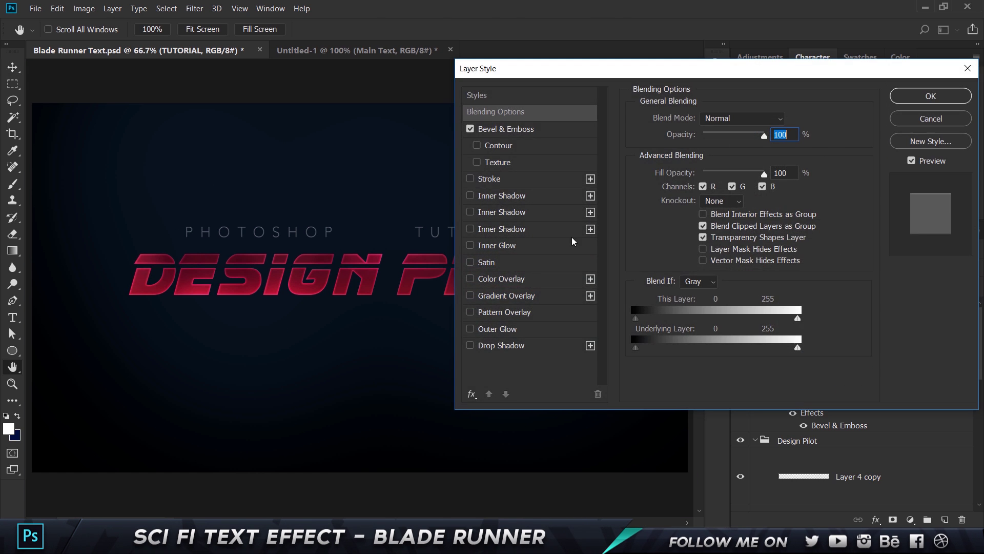
click(510, 133)
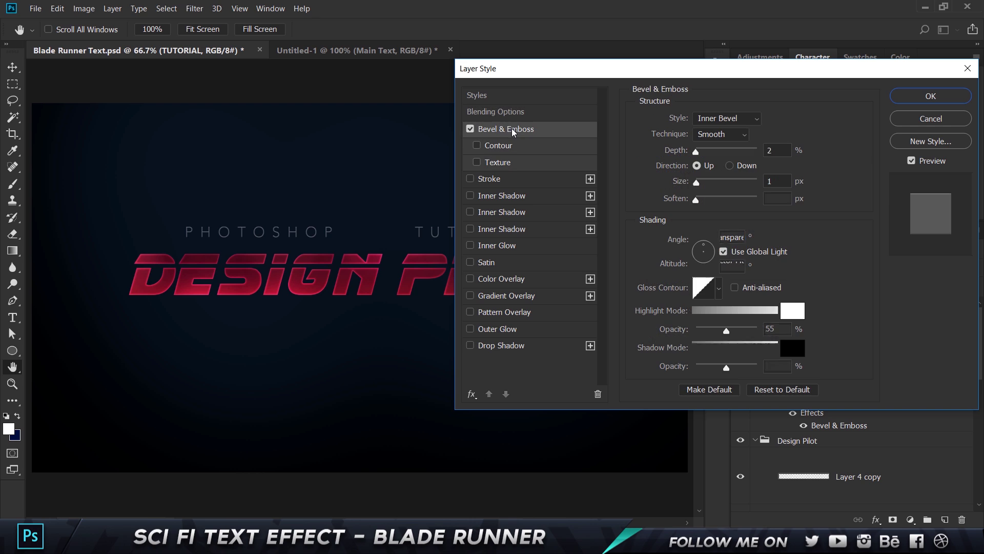
click(786, 151)
click(785, 177)
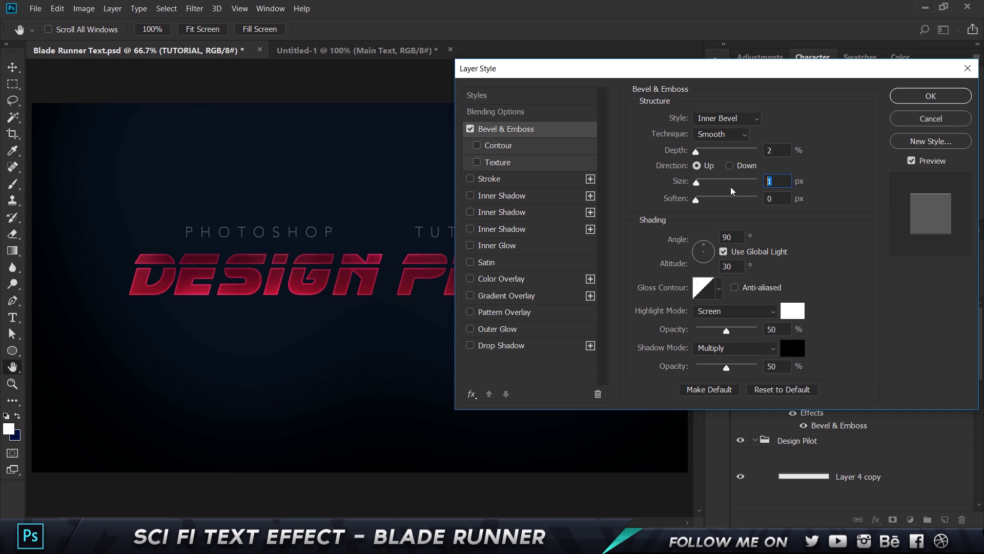
click(741, 238)
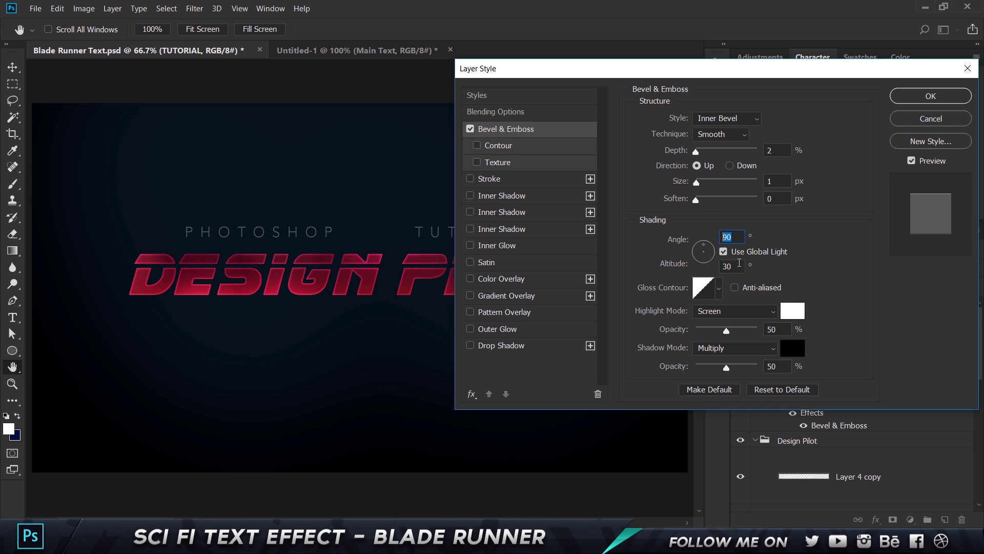
click(940, 96)
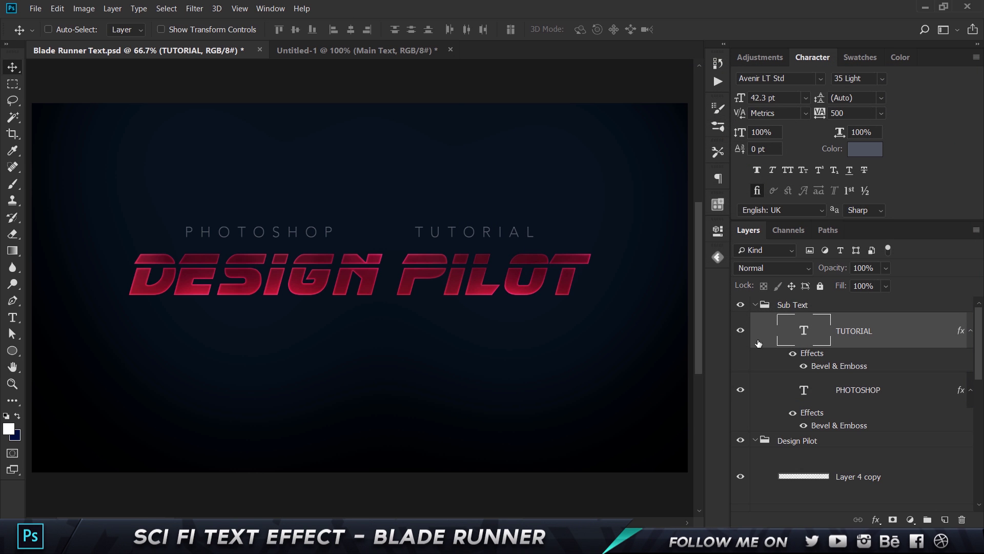
Collapse the Sub Text and Design Pilot groups, then show and select the 2018 group.
click(753, 308)
click(755, 306)
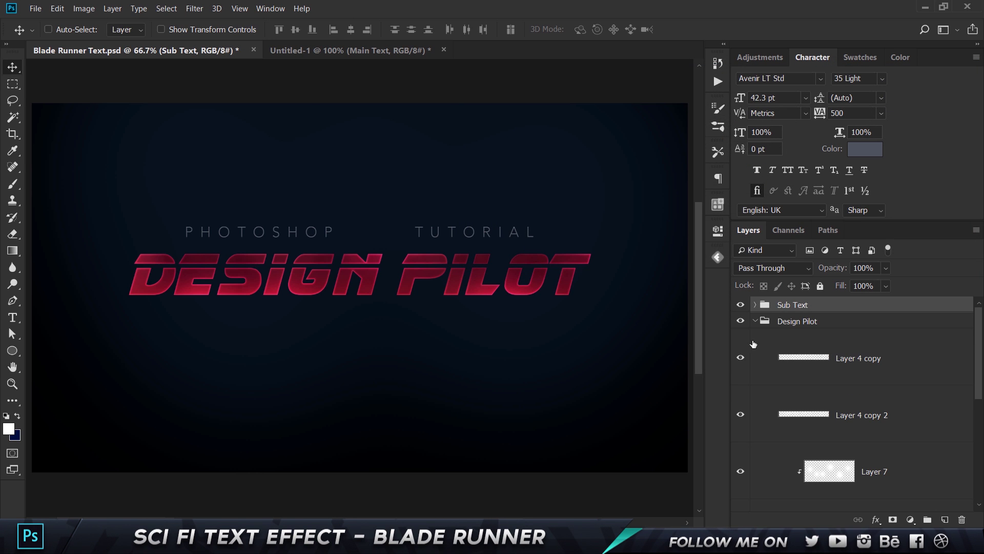
click(755, 321)
click(740, 337)
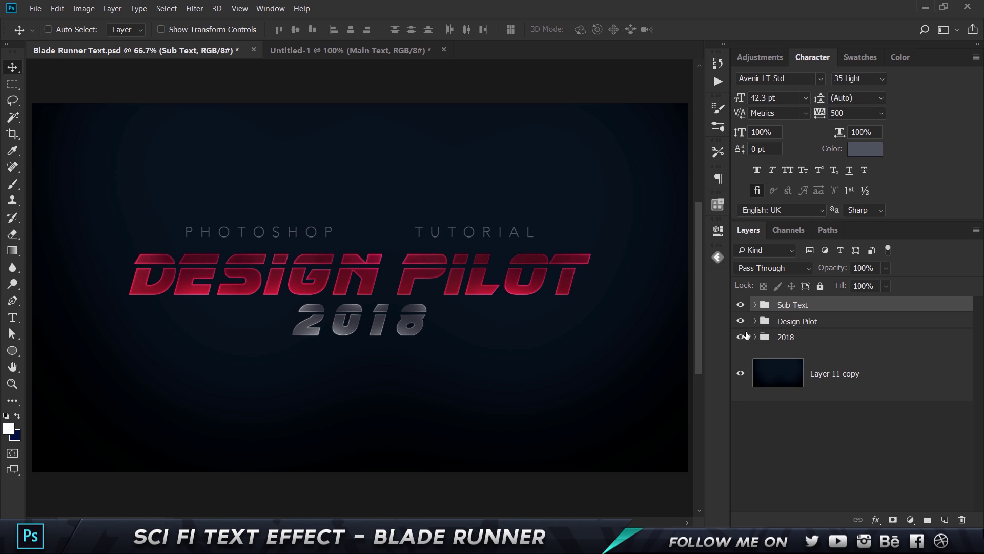
ctrl+click(564, 359)
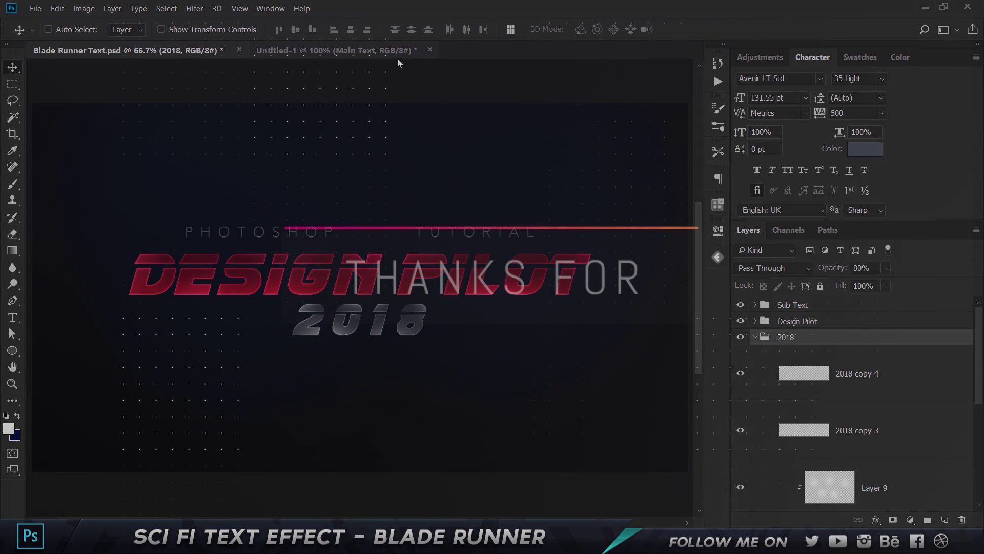